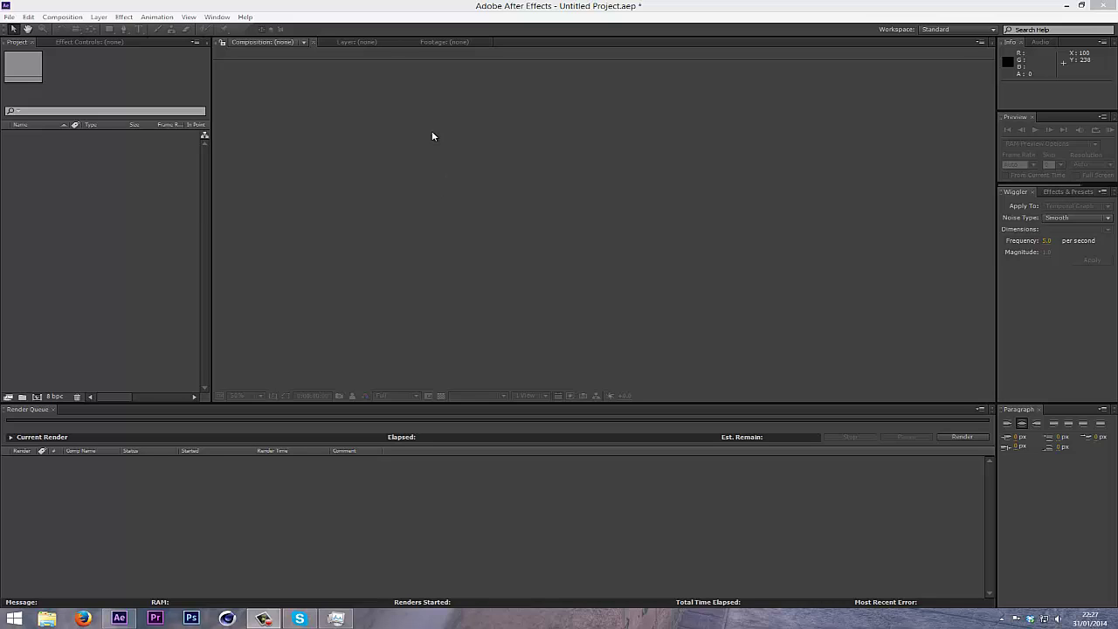
# Create Comp 1 as a 1280×720, 25 fps HDV/HDTV 720 composition lasting 0:00:08:14
pyautogui.hotkey('ctrl', 'n')
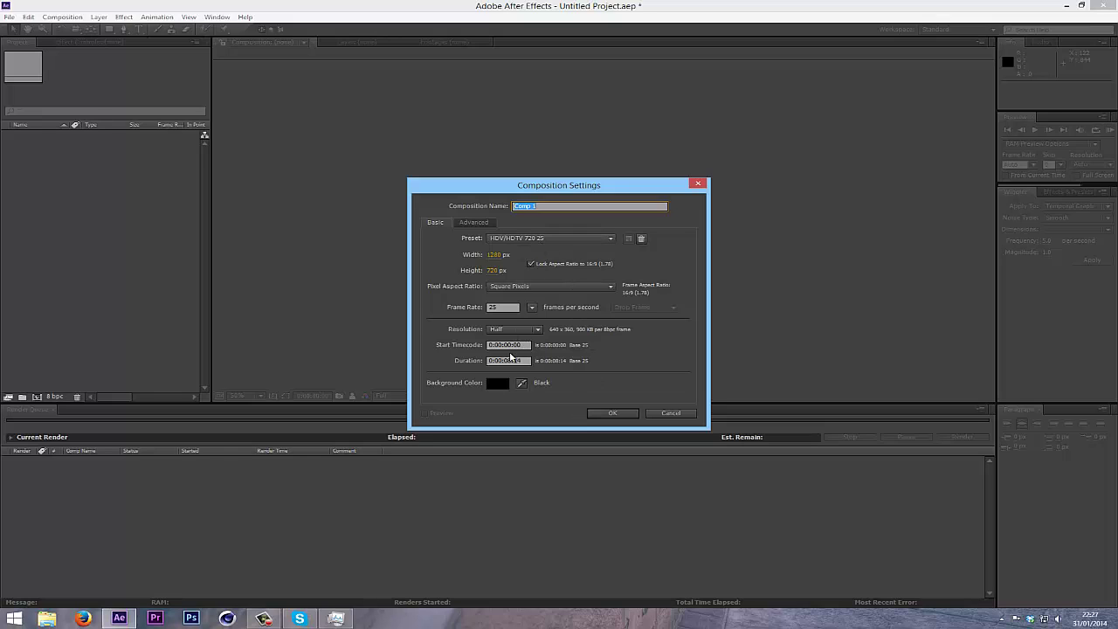
pyautogui.moveTo(511, 361)
pyautogui.mouseDown()
pyautogui.moveTo(490, 362)
pyautogui.moveTo(528, 363)
pyautogui.mouseUp()
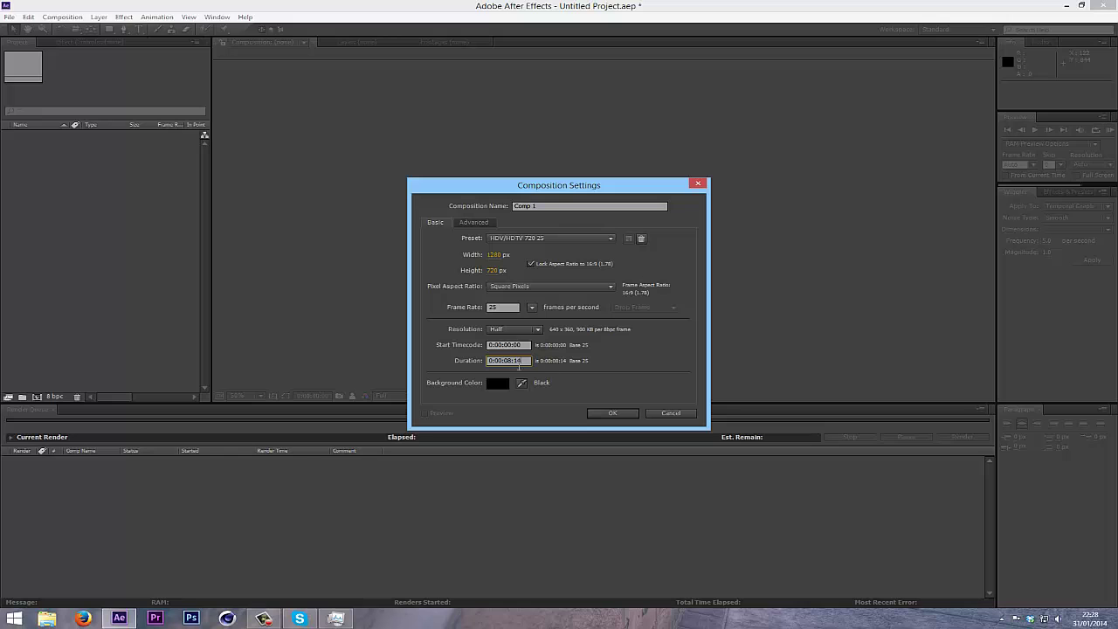
pyautogui.click(594, 412)
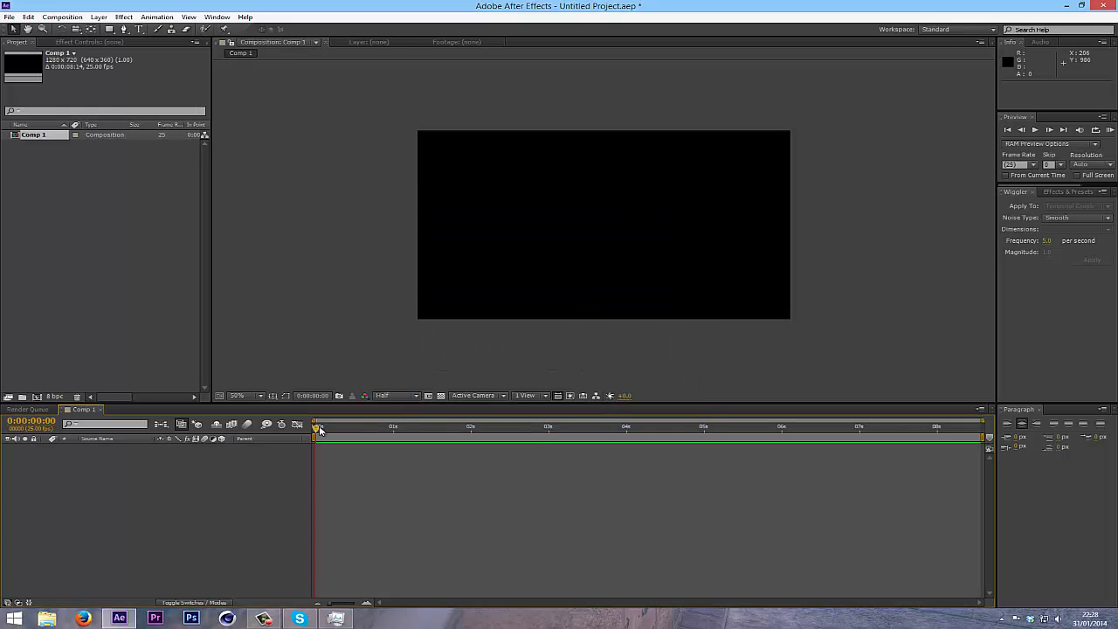
# Start an import and browse to Backup (E:) > Graphics > bg
pyautogui.moveTo(318, 428); pyautogui.dragTo(411, 428)
pyautogui.press('Home')
pyautogui.hotkey('ctrl', 'i')
pyautogui.click(33, 168)
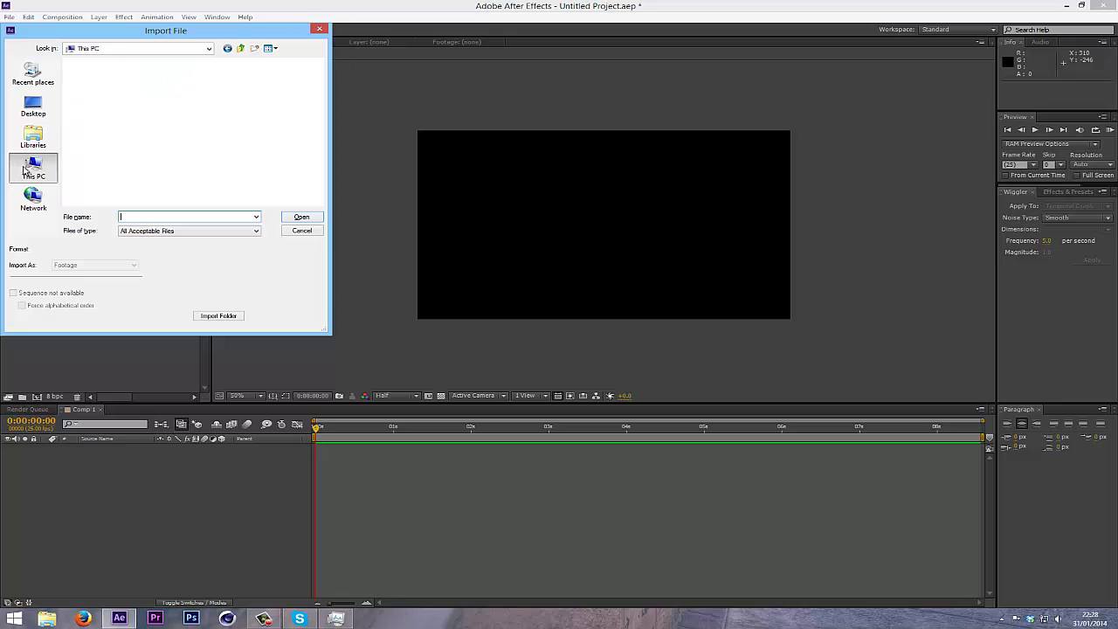
pyautogui.doubleClick(122, 191)
pyautogui.doubleClick(92, 76)
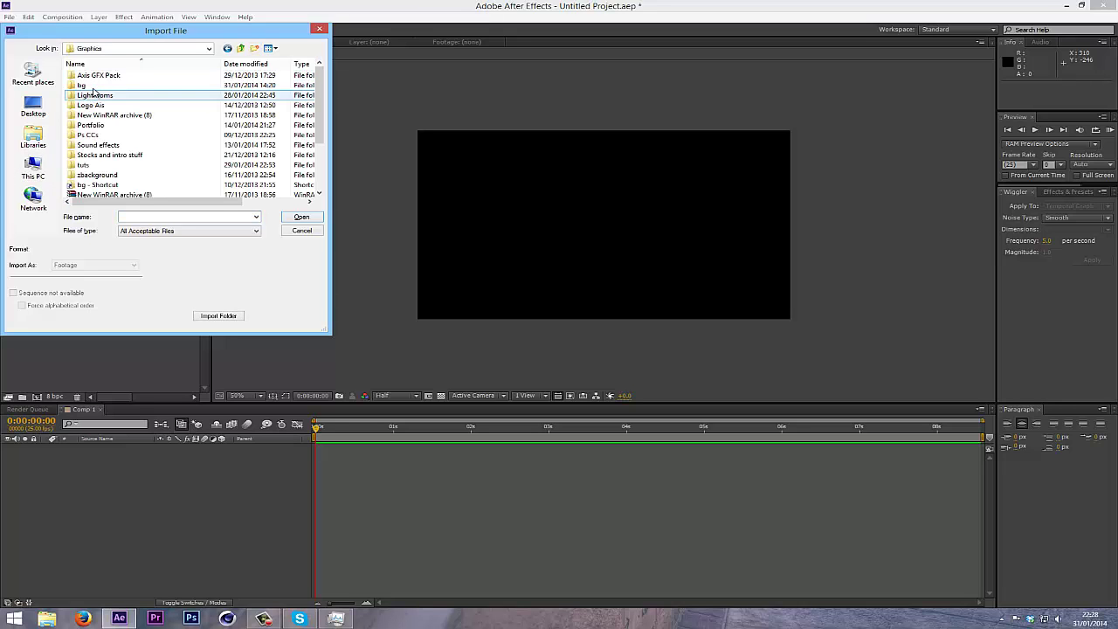
pyautogui.doubleClick(83, 85)
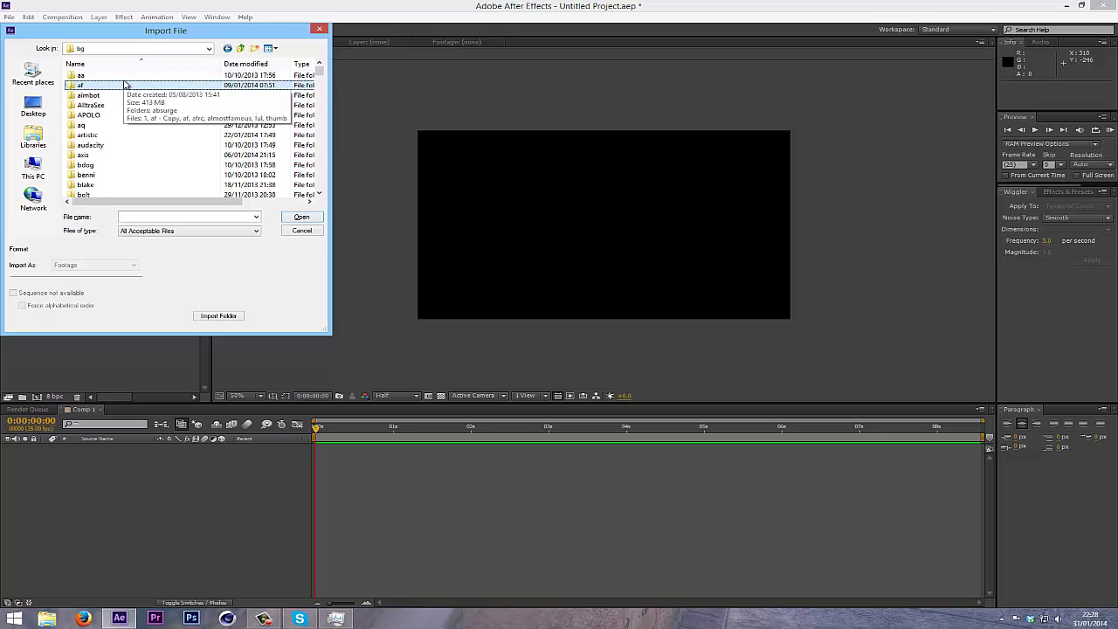
# Open blake > New folder and import the introc4d[0000-0150].png sequence
pyautogui.click(166, 104)
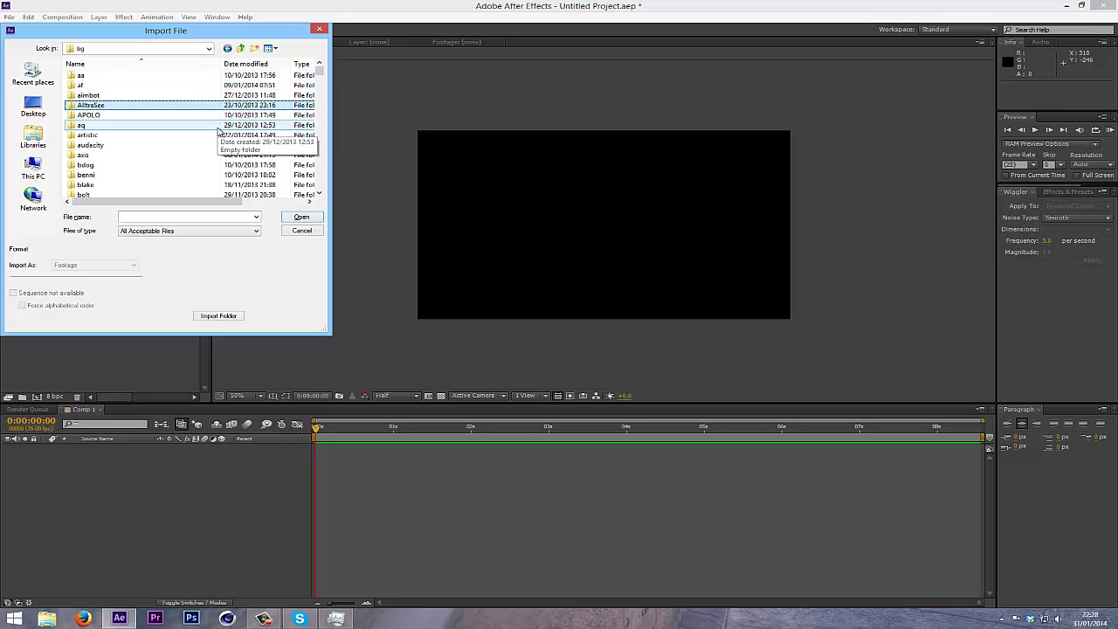
pyautogui.write('bl')
pyautogui.scroll(-10, 218, 131)
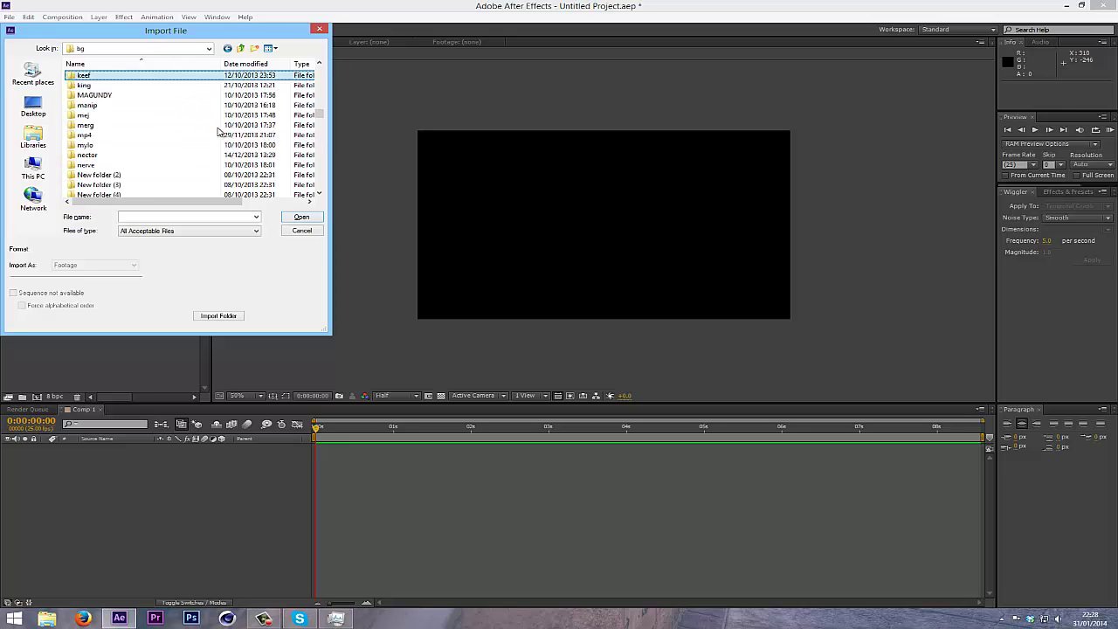
pyautogui.scroll(10, 279, 97)
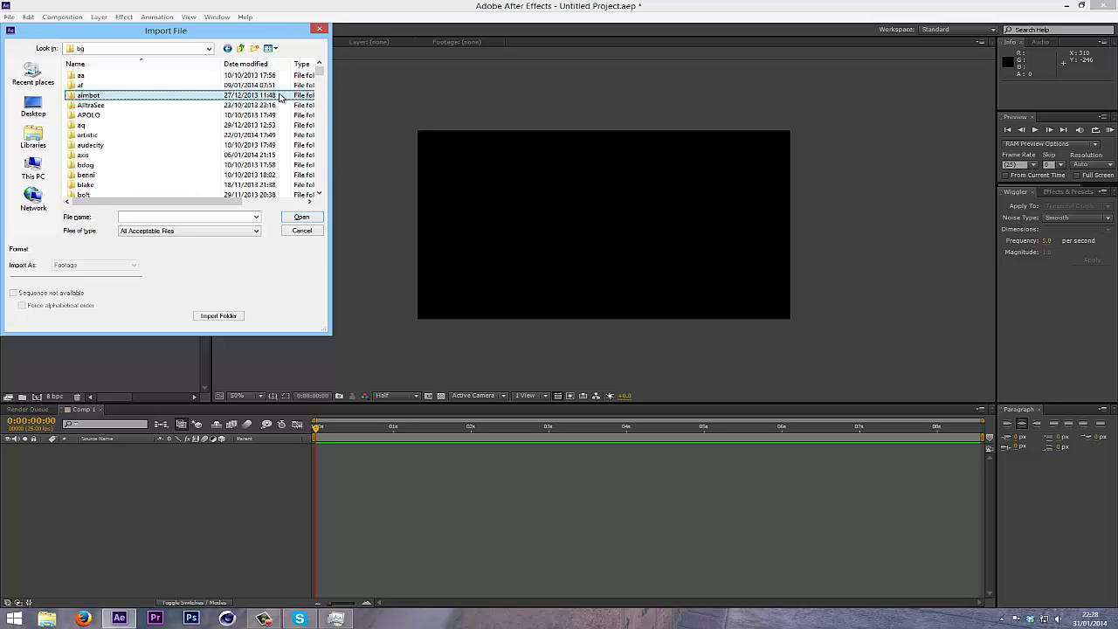
pyautogui.press('Return')
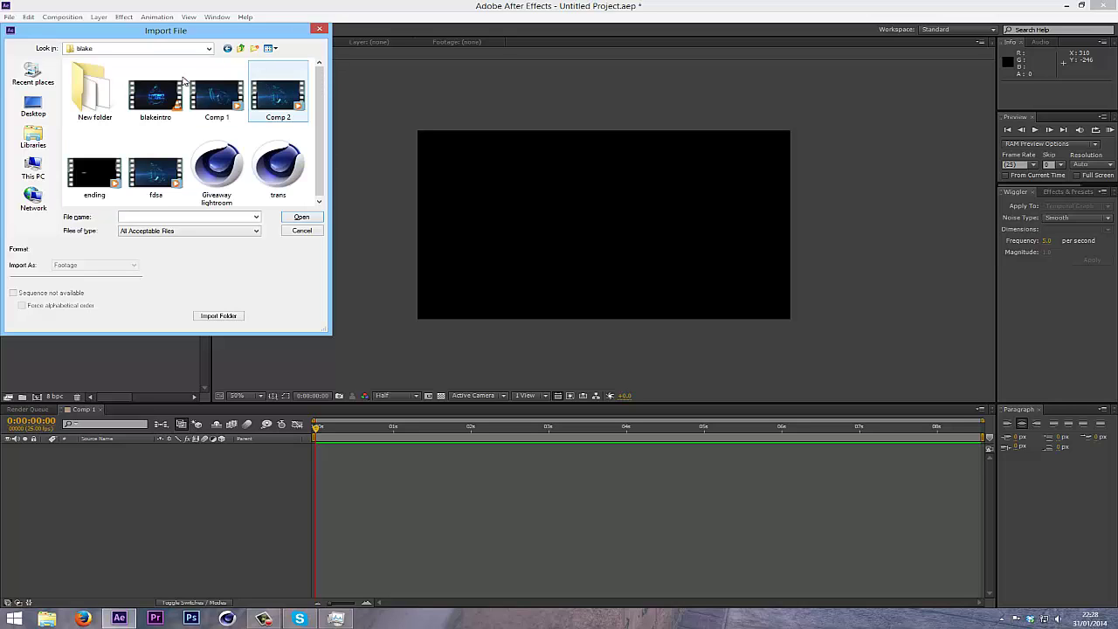
pyautogui.doubleClick(93, 93)
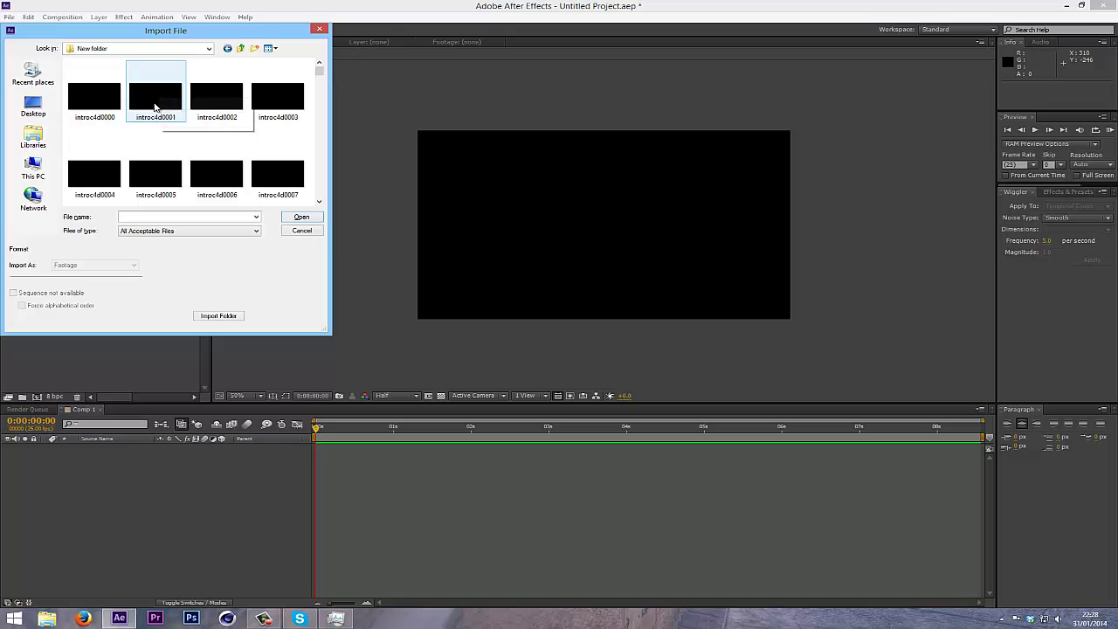
pyautogui.doubleClick(153, 105)
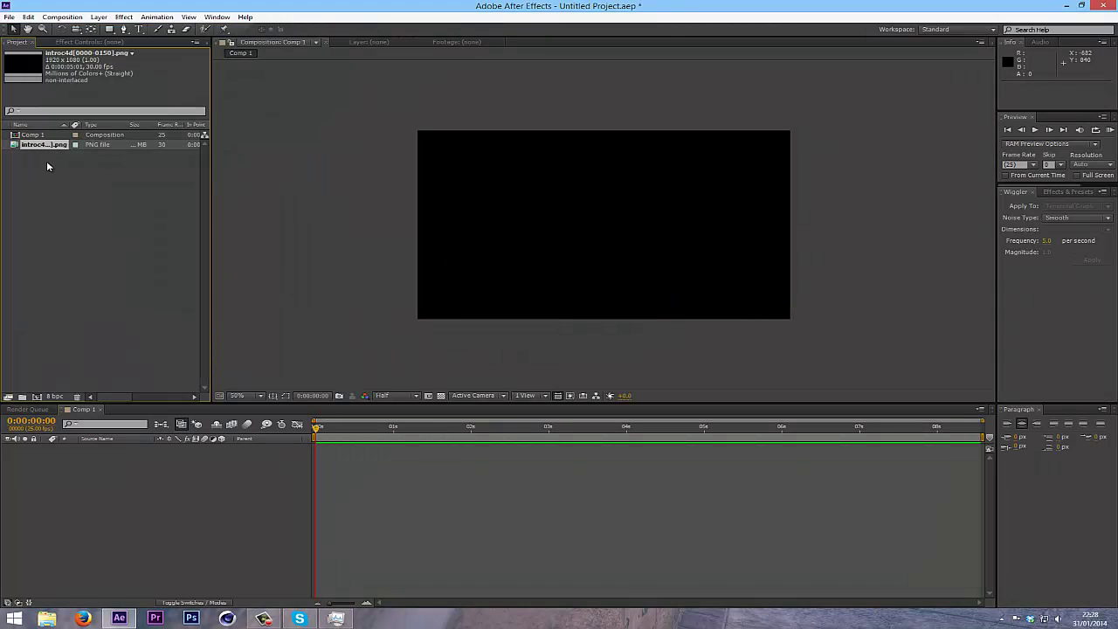
# Add the introc4d sequence to Comp 1, scale it to 68%, and scrub to preview the logo
pyautogui.moveTo(43, 145); pyautogui.dragTo(129, 472)
pyautogui.moveTo(317, 433); pyautogui.dragTo(538, 452)
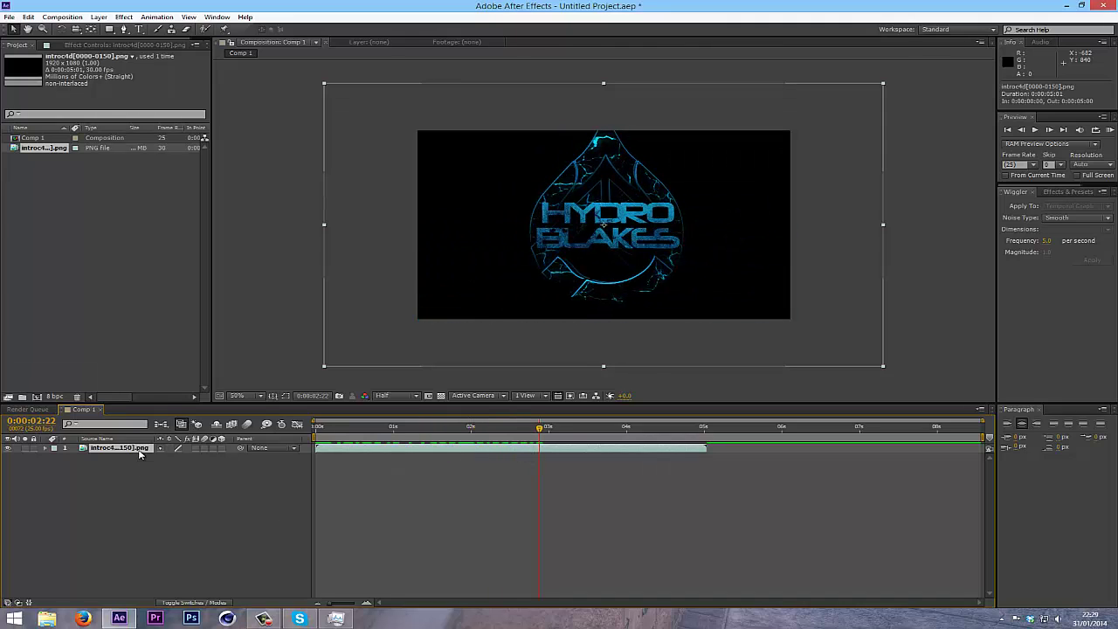
pyautogui.press('s')
pyautogui.click(177, 457)
pyautogui.write('68')
pyautogui.press('Return')
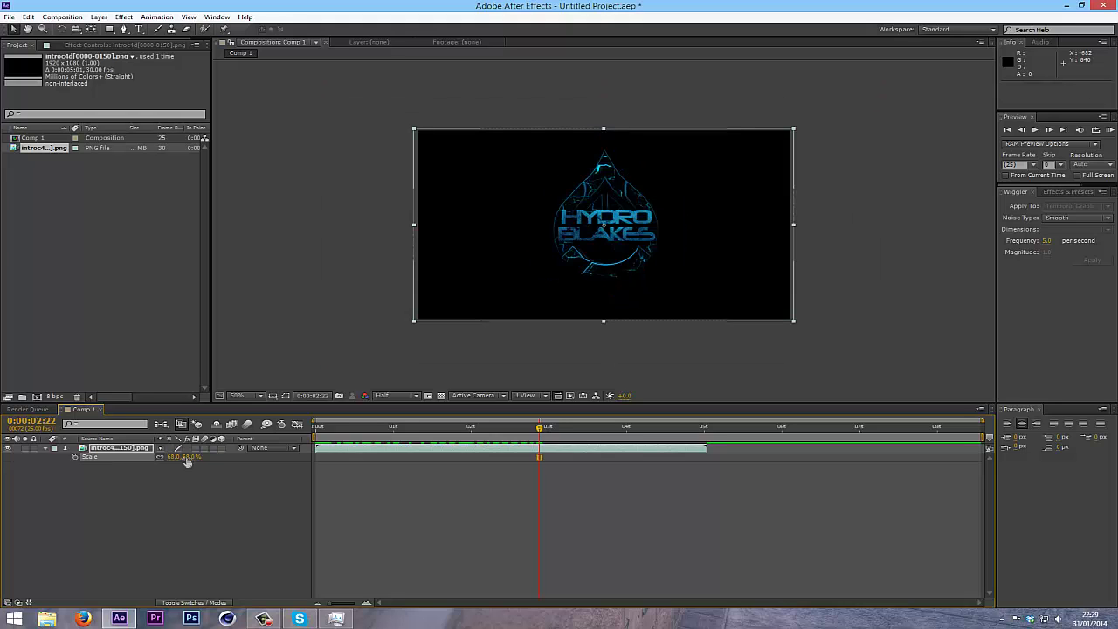
pyautogui.click(867, 347)
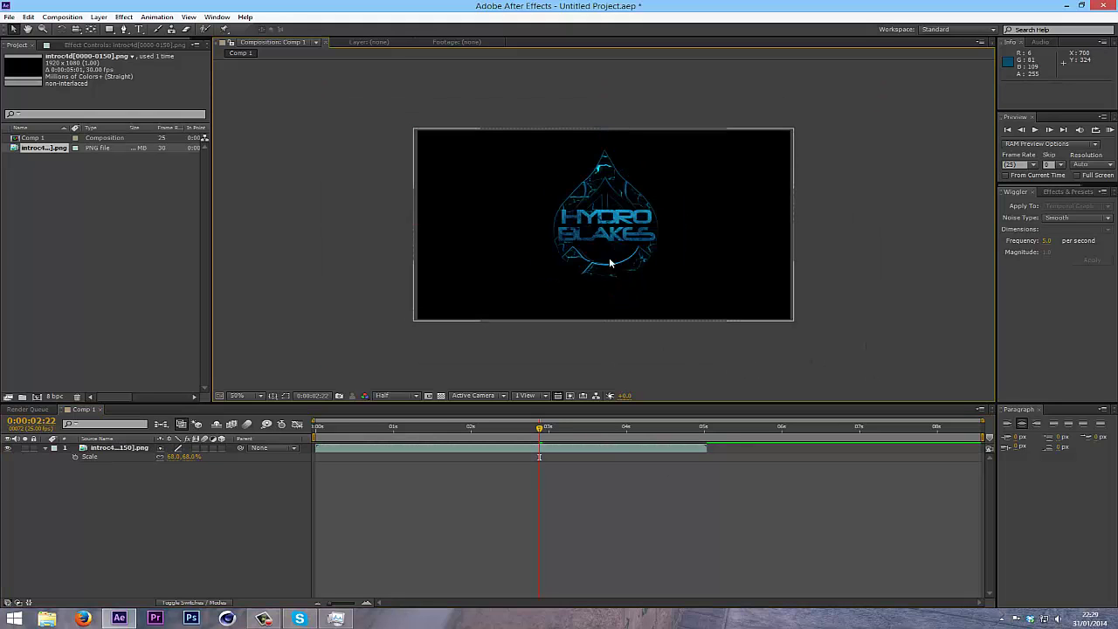
pyautogui.moveTo(541, 431); pyautogui.dragTo(269, 481)
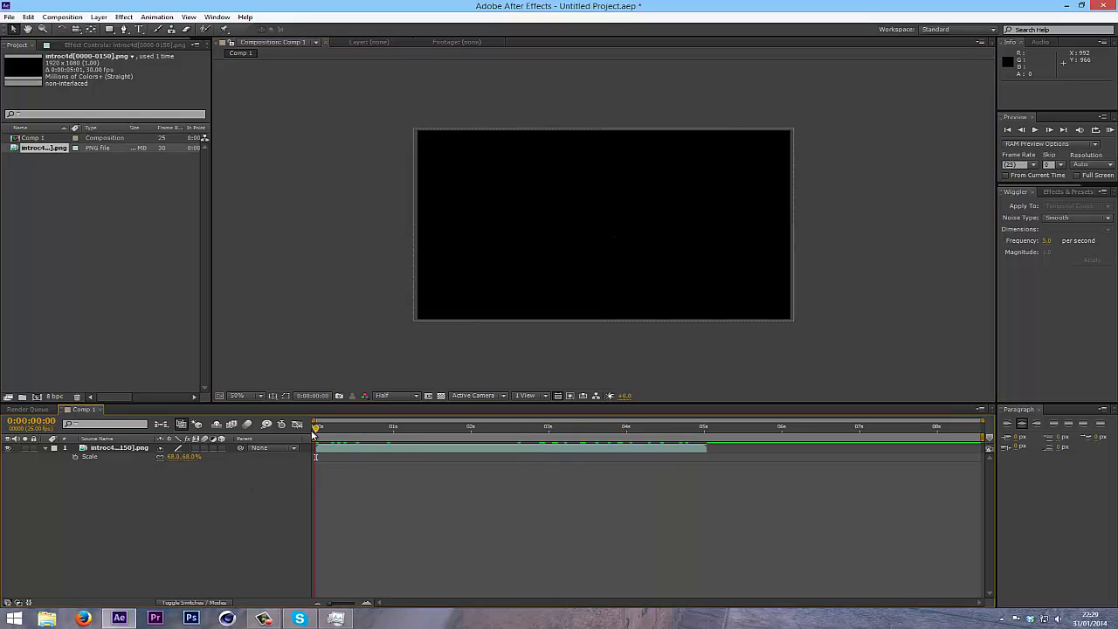
pyautogui.moveTo(315, 430); pyautogui.dragTo(264, 460)
# Apply RSMB Pro to the logo layer with Main_BG: Blur Amt set to 0.00
pyautogui.click(1061, 191)
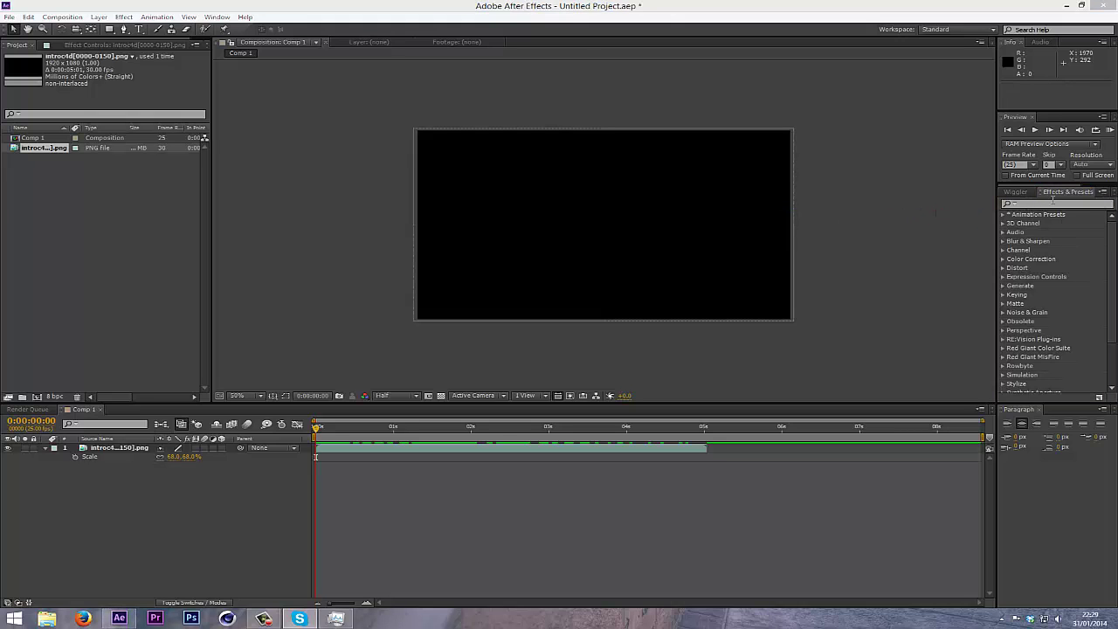
pyautogui.write('rsmb')
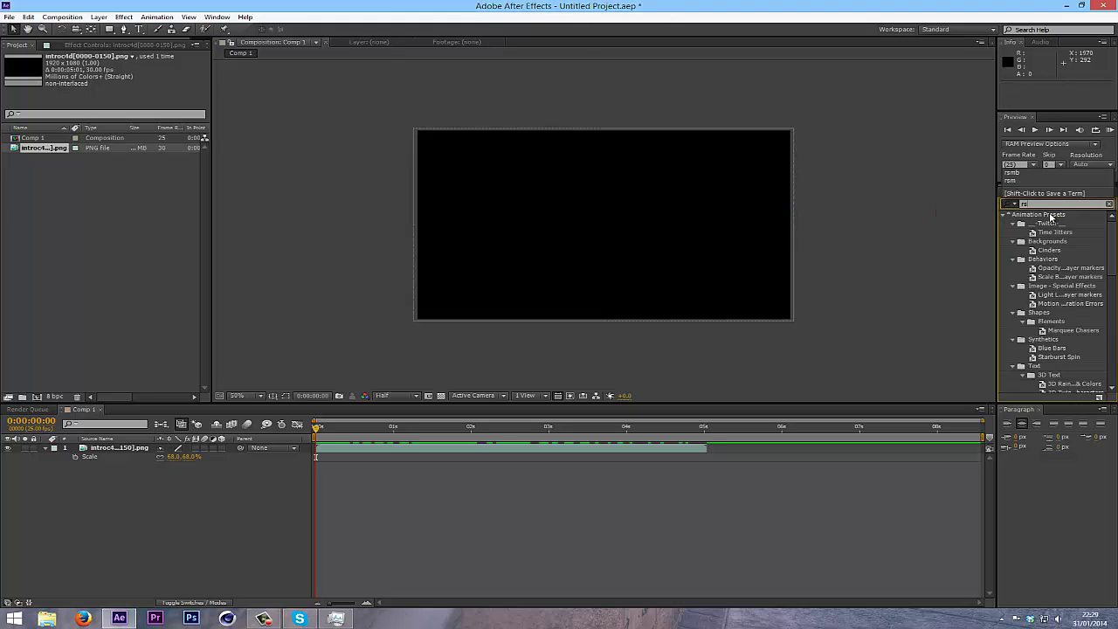
pyautogui.click(1039, 233)
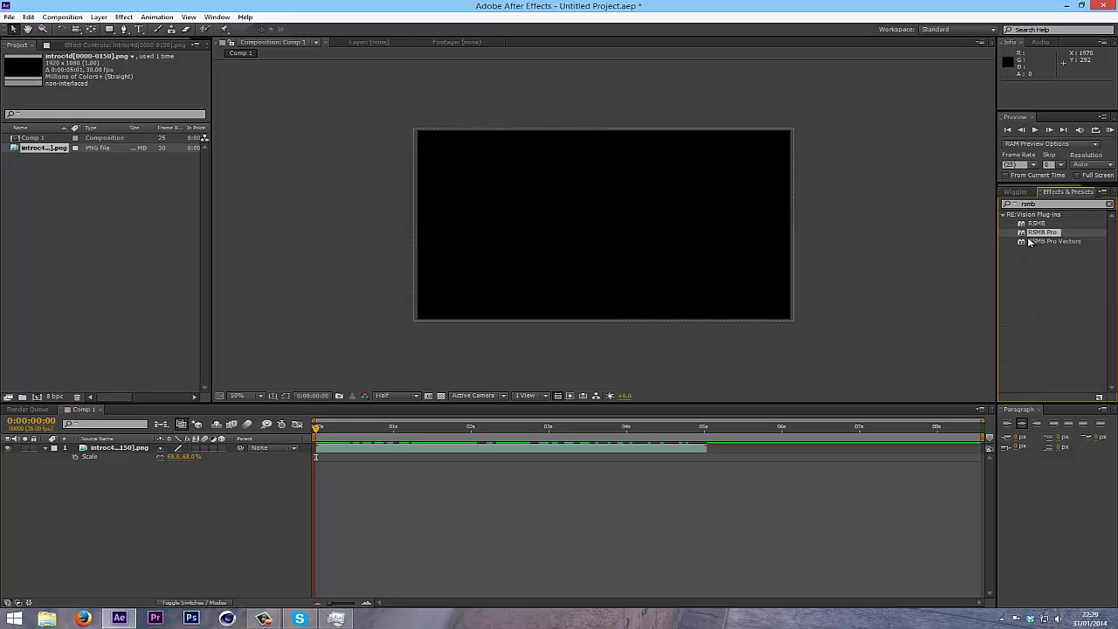
pyautogui.moveTo(1031, 232); pyautogui.dragTo(114, 449)
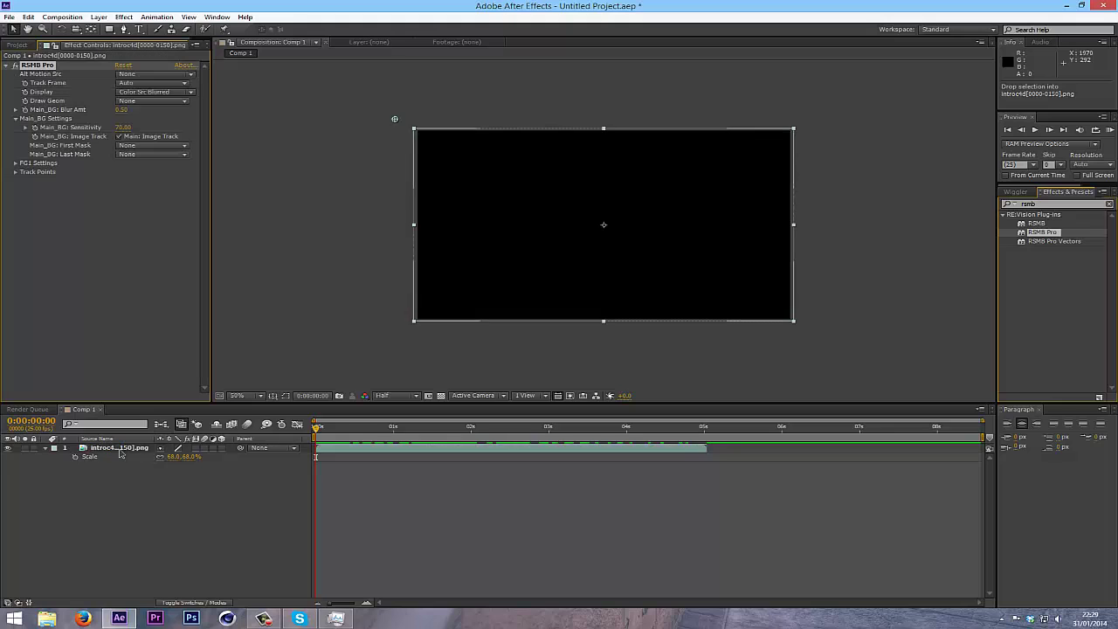
pyautogui.click(124, 109)
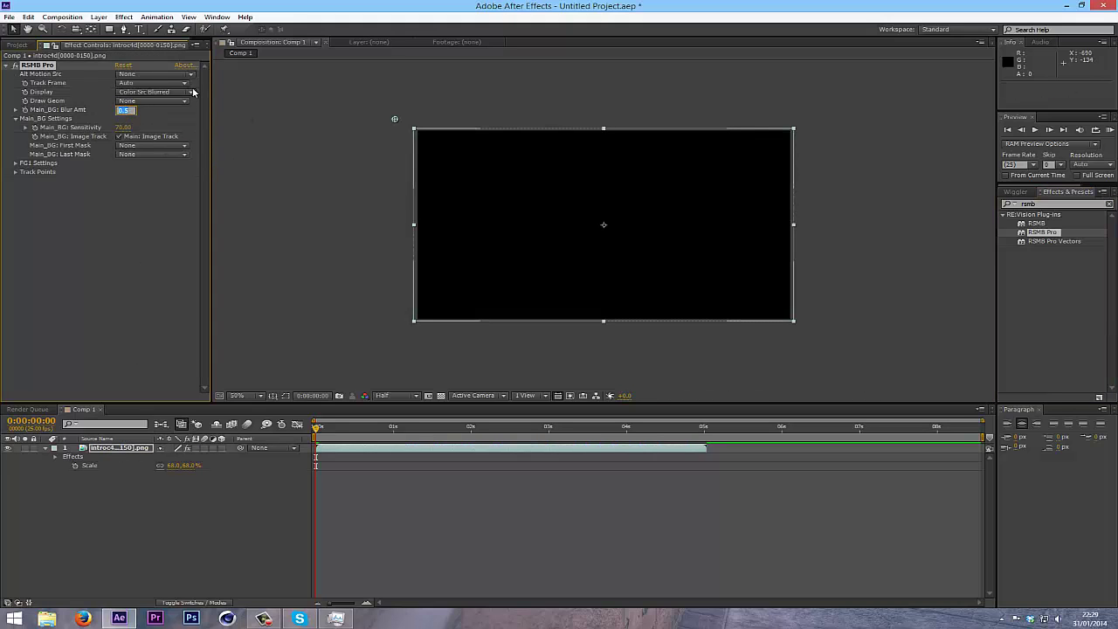
pyautogui.press('Return')
# Scrub and step frame by frame to check the motion blur, then return to the start
pyautogui.moveTo(326, 430); pyautogui.dragTo(407, 430)
pyautogui.press('pagedown')
pyautogui.press('pagedown')
pyautogui.press('pagedown')
pyautogui.press('pagedown')
pyautogui.press('pagedown')
pyautogui.press('pagedown')
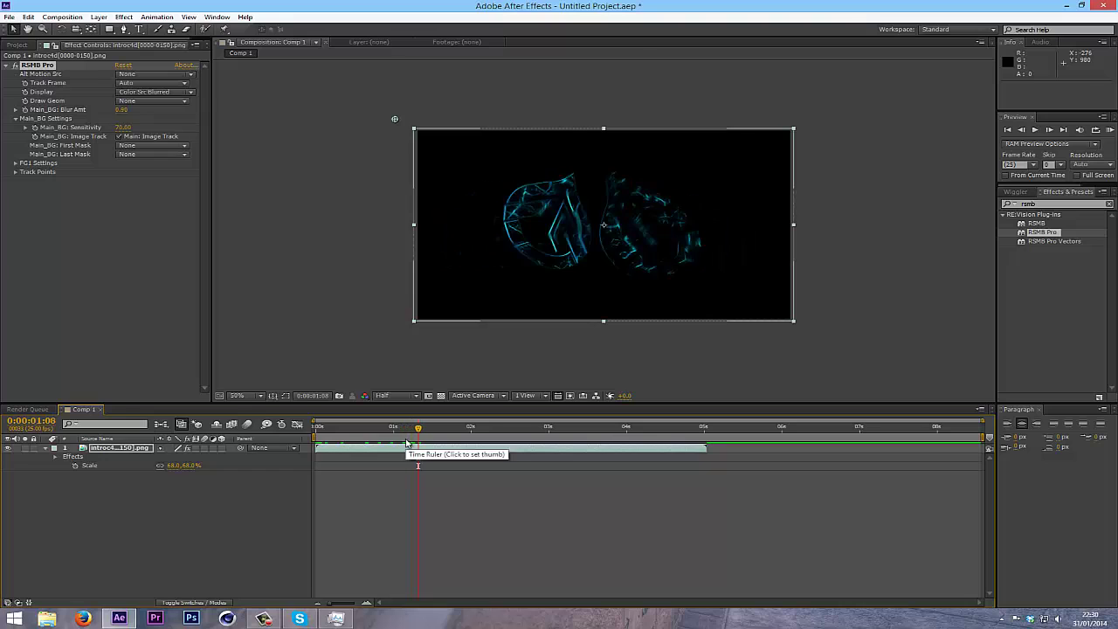
pyautogui.press('pagedown')
pyautogui.press('pagedown')
pyautogui.press('pagedown')
pyautogui.press('pagedown')
pyautogui.press('pagedown')
pyautogui.press('pagedown')
pyautogui.press('pagedown')
pyautogui.press('pagedown')
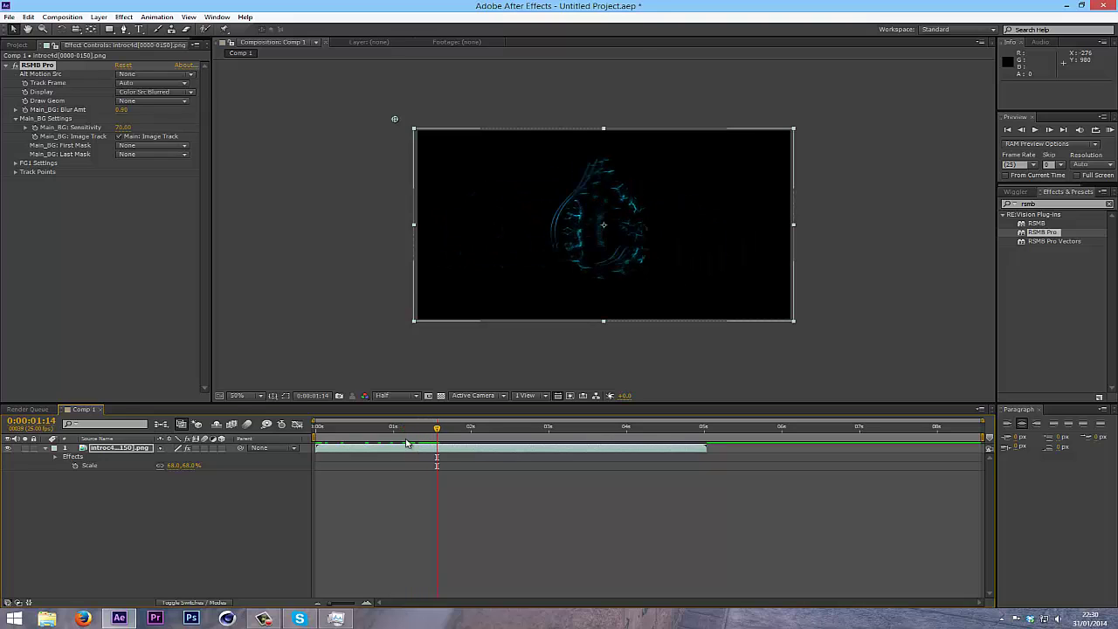
pyautogui.press('pagedown')
pyautogui.press('pagedown')
pyautogui.press('pagedown')
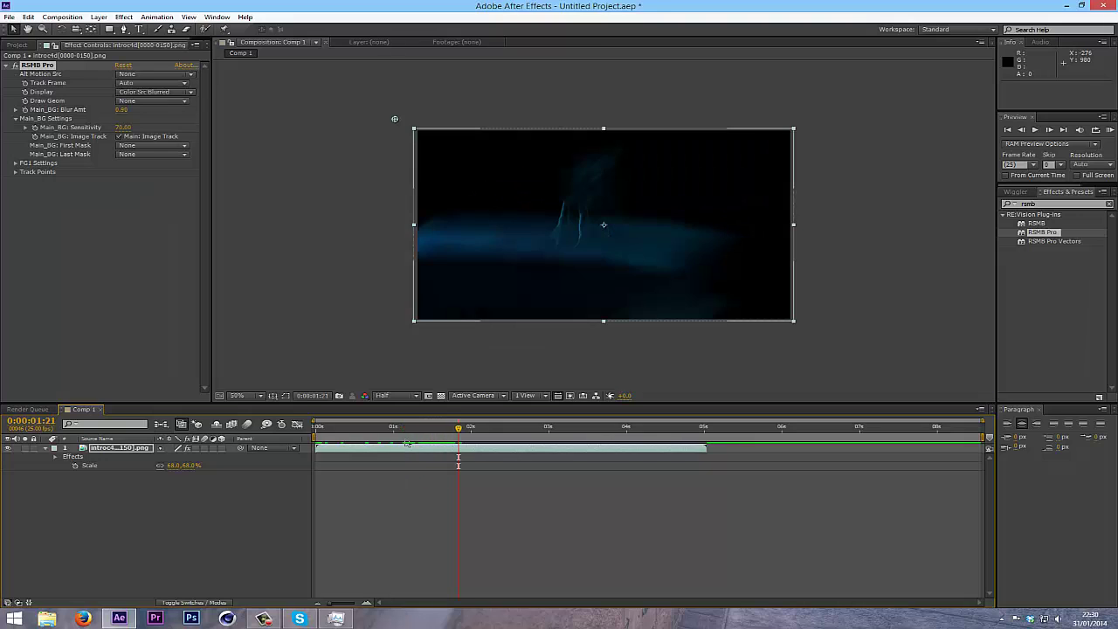
pyautogui.press('pagedown')
pyautogui.press('pagedown')
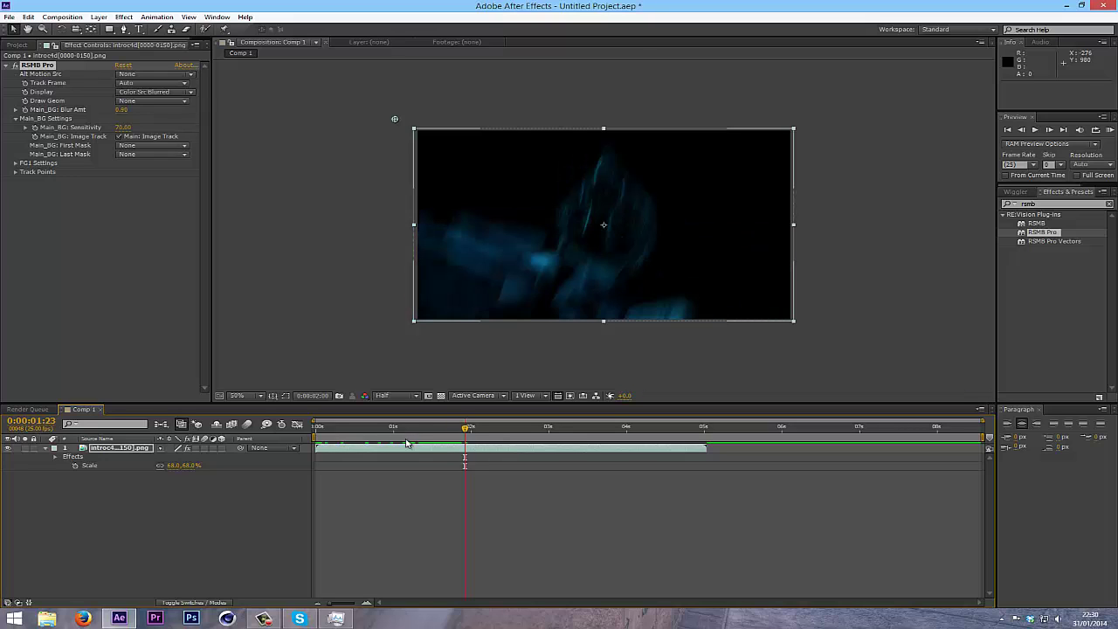
pyautogui.moveTo(469, 432); pyautogui.dragTo(337, 430)
pyautogui.press('Home')
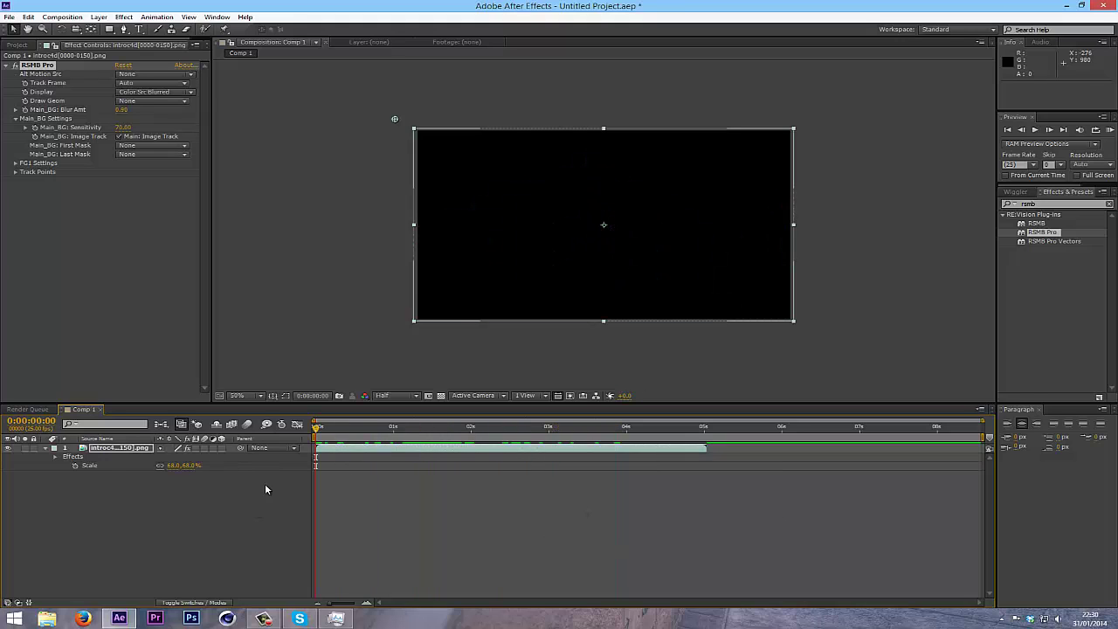
# Create a black solid and move it below the logo sequence layer
pyautogui.click(253, 492)
pyautogui.click(50, 448)
pyautogui.click(104, 449)
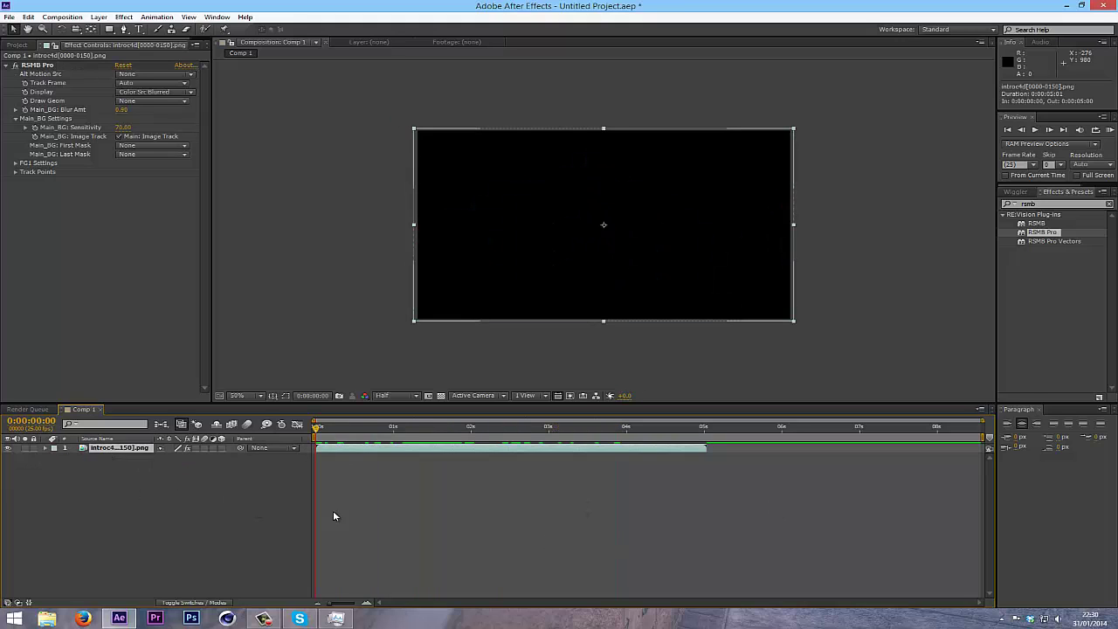
pyautogui.hotkey('ctrl', 'y')
pyautogui.press('Return')
pyautogui.moveTo(114, 448); pyautogui.dragTo(144, 482)
pyautogui.click(55, 457)
pyautogui.click(166, 503)
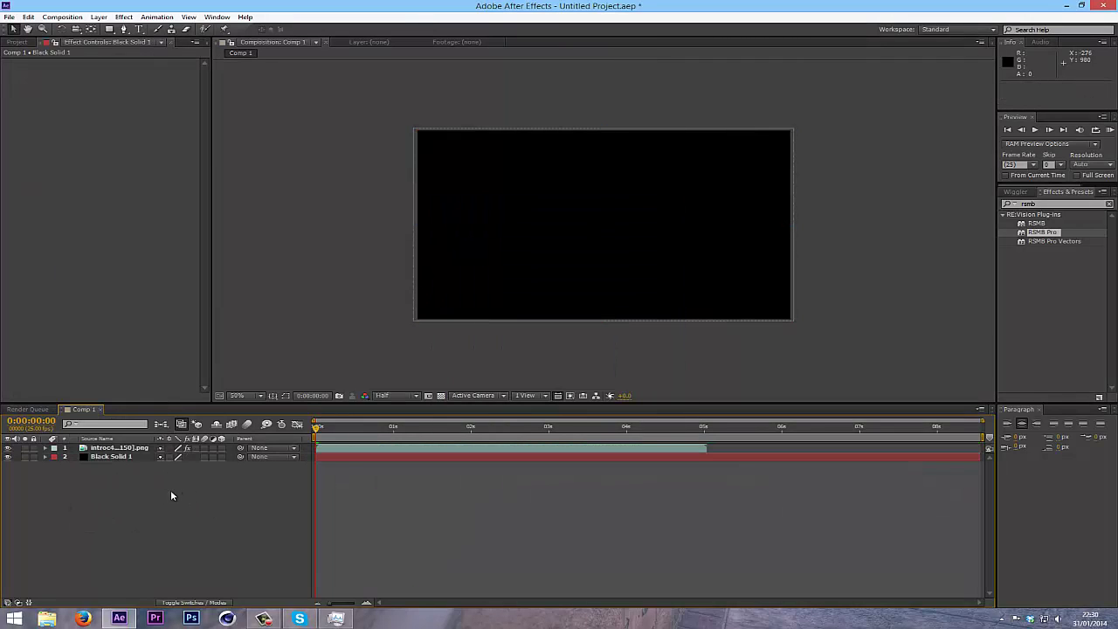
# Rename the black solid to 'bg' and preview the composition around one second
pyautogui.click(95, 447)
pyautogui.click(107, 457)
pyautogui.click(155, 449)
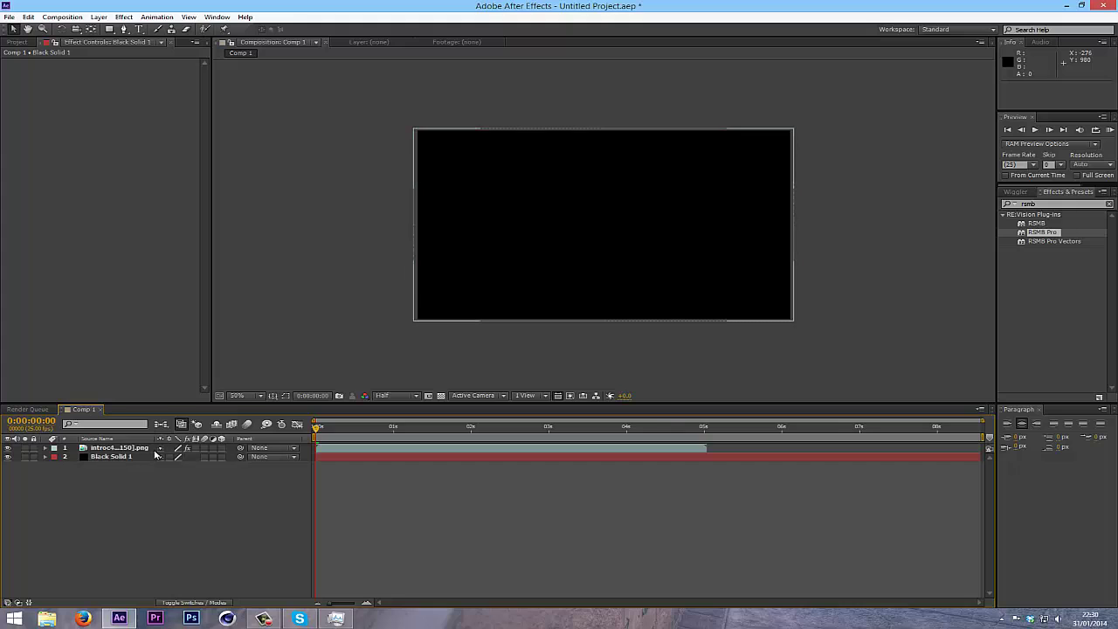
pyautogui.click(161, 455)
pyautogui.click(341, 478)
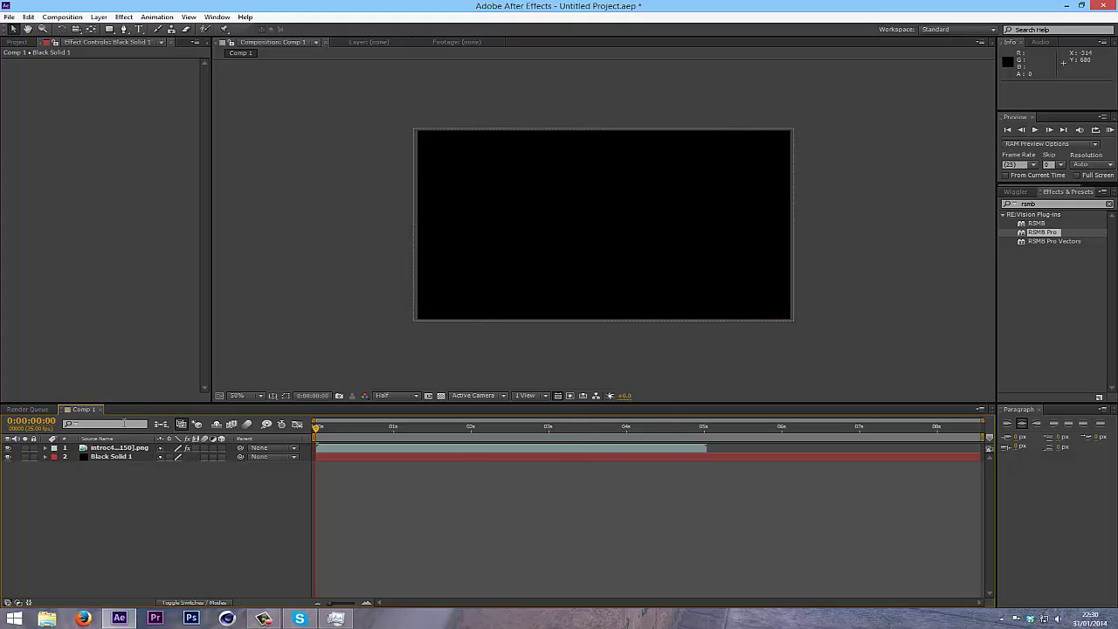
pyautogui.click(113, 458)
pyautogui.click(113, 458)
pyautogui.write('bg')
pyautogui.press('Return')
pyautogui.click(172, 526)
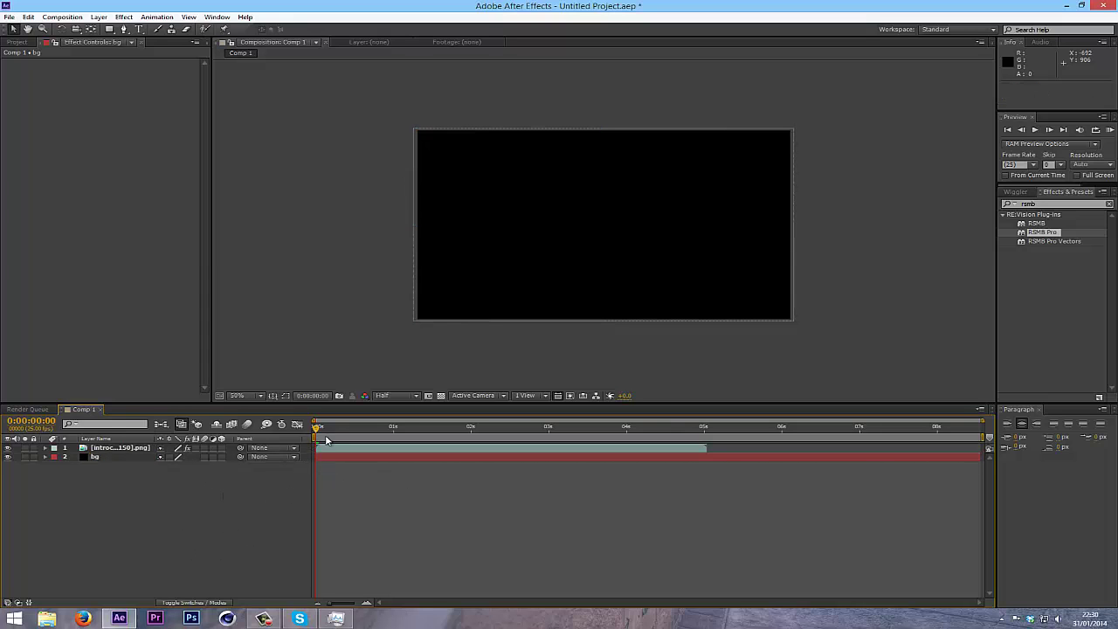
pyautogui.moveTo(318, 428); pyautogui.dragTo(300, 457)
pyautogui.click(1109, 204)
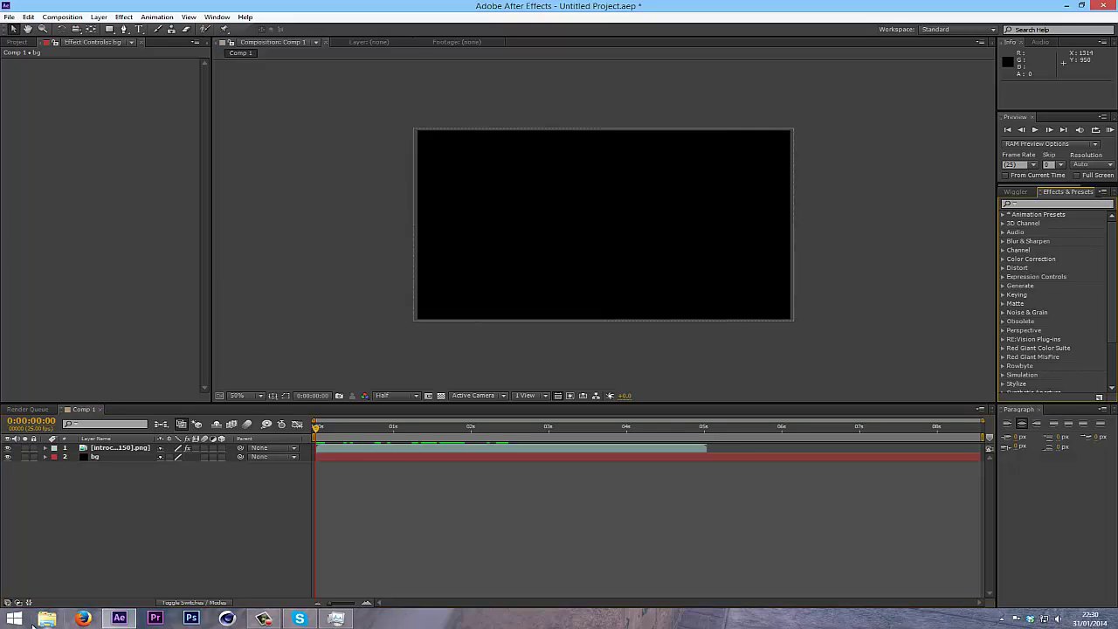
# In File Explorer, go to Backup (E:) > Graphics > Stocks and intro stuff > AxisVFXPack and import Smoke.mov
pyautogui.click(48, 618)
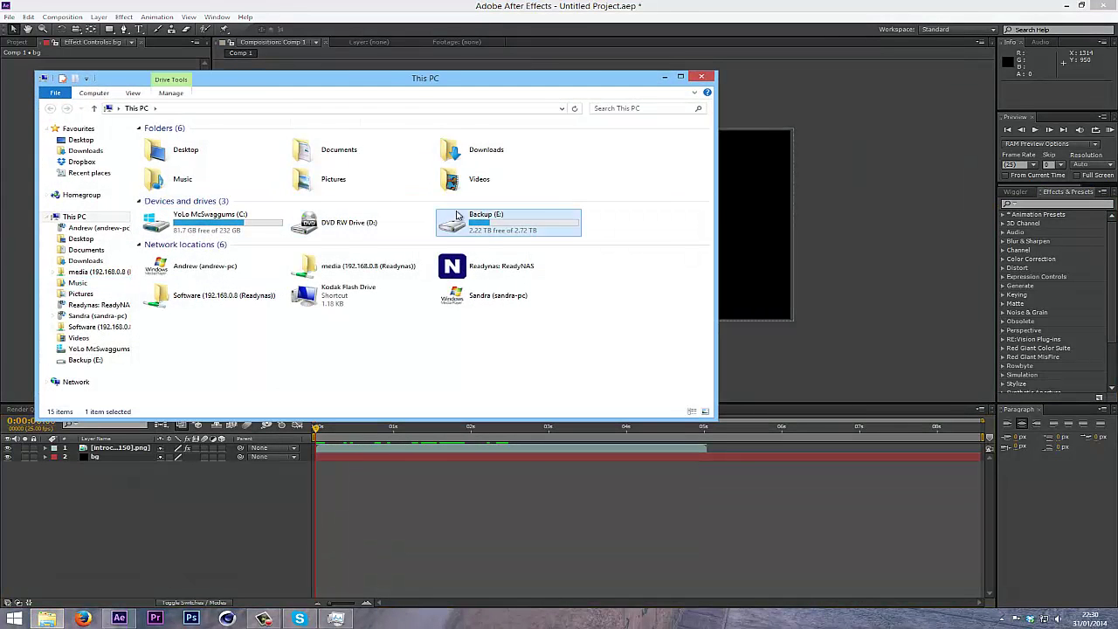
pyautogui.click(84, 360)
pyautogui.doubleClick(166, 141)
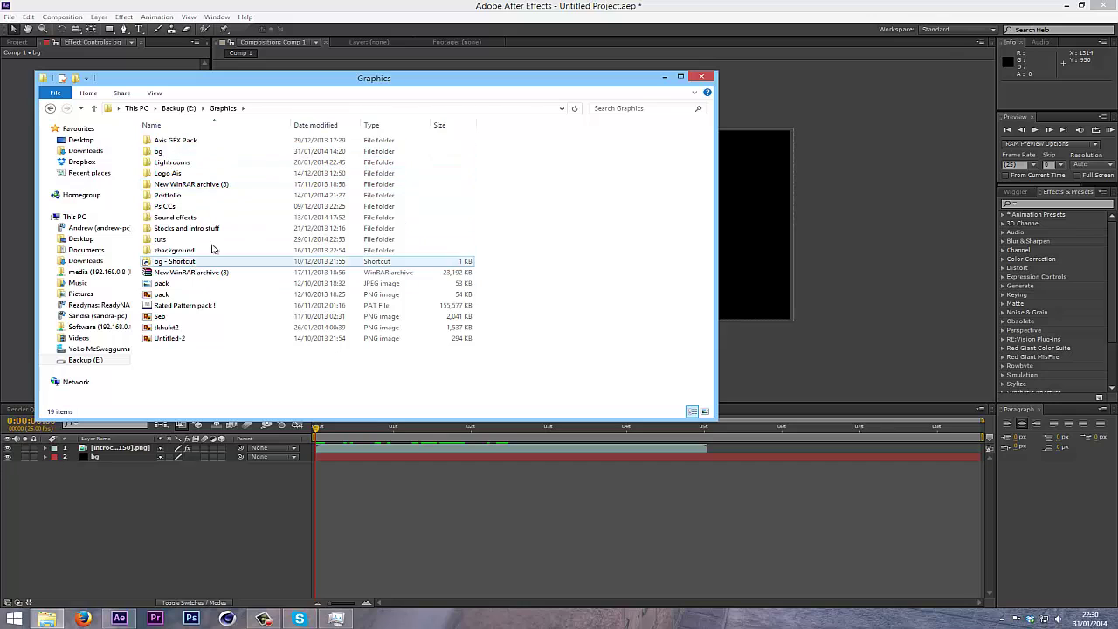
pyautogui.click(179, 229)
pyautogui.doubleClick(179, 229)
pyautogui.doubleClick(213, 153)
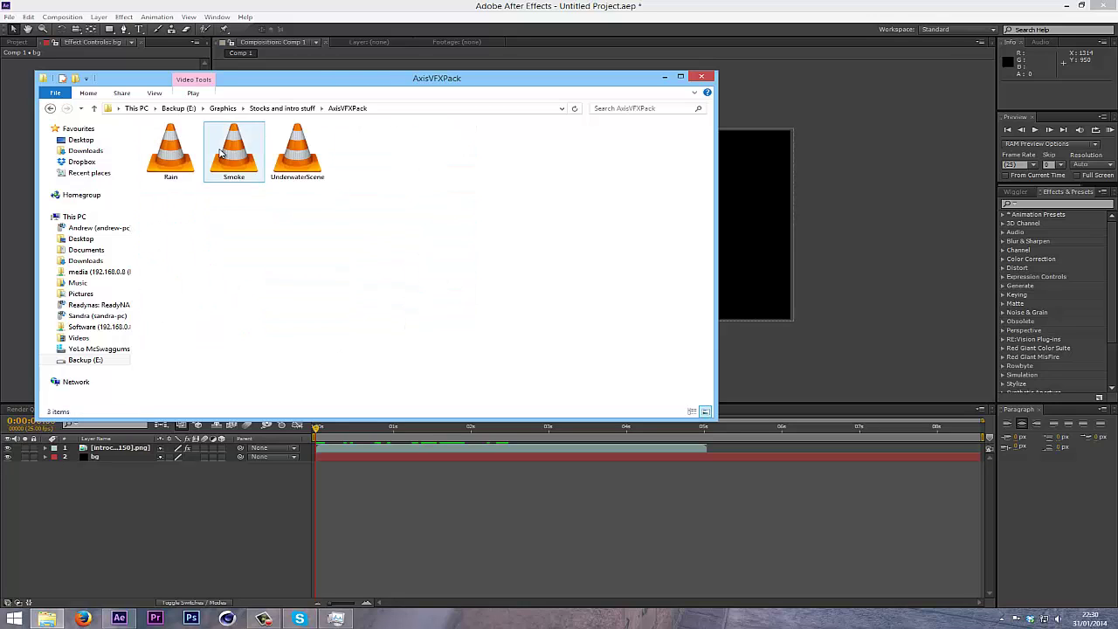
pyautogui.moveTo(225, 154); pyautogui.dragTo(301, 502)
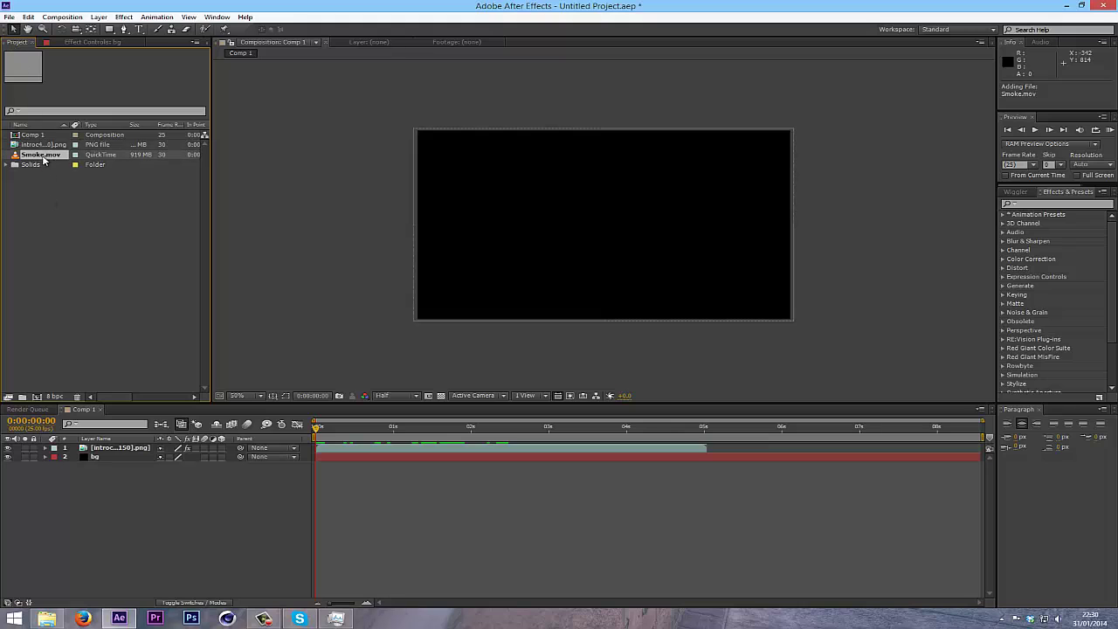
# Place Smoke.mov as the top layer in Screen blending mode and lower its opacity
pyautogui.moveTo(44, 156); pyautogui.dragTo(130, 452)
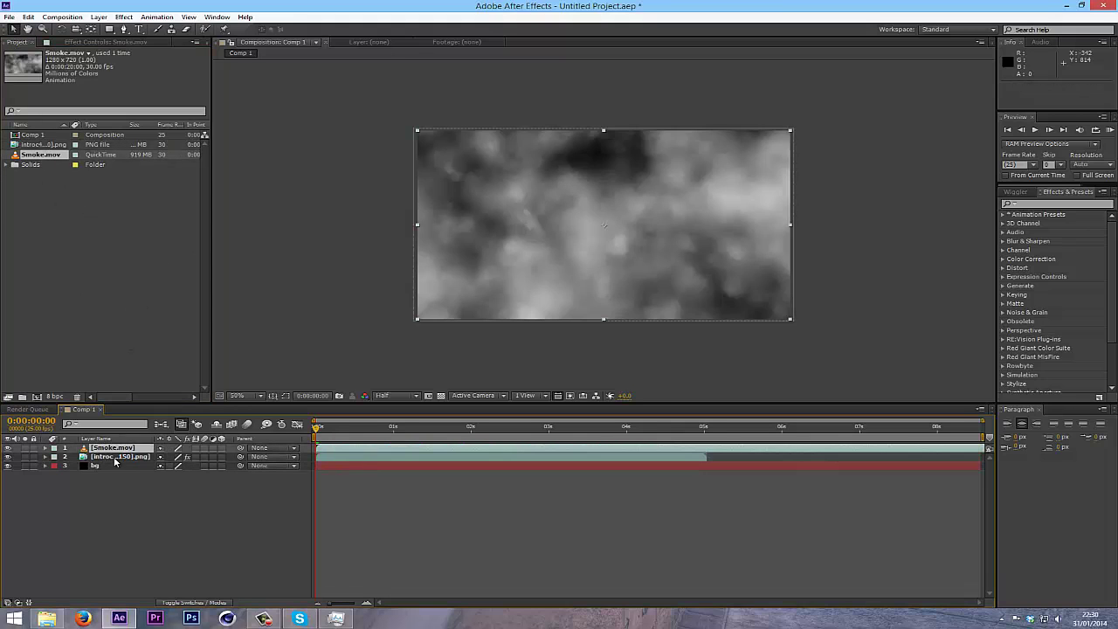
pyautogui.rightClick(130, 451)
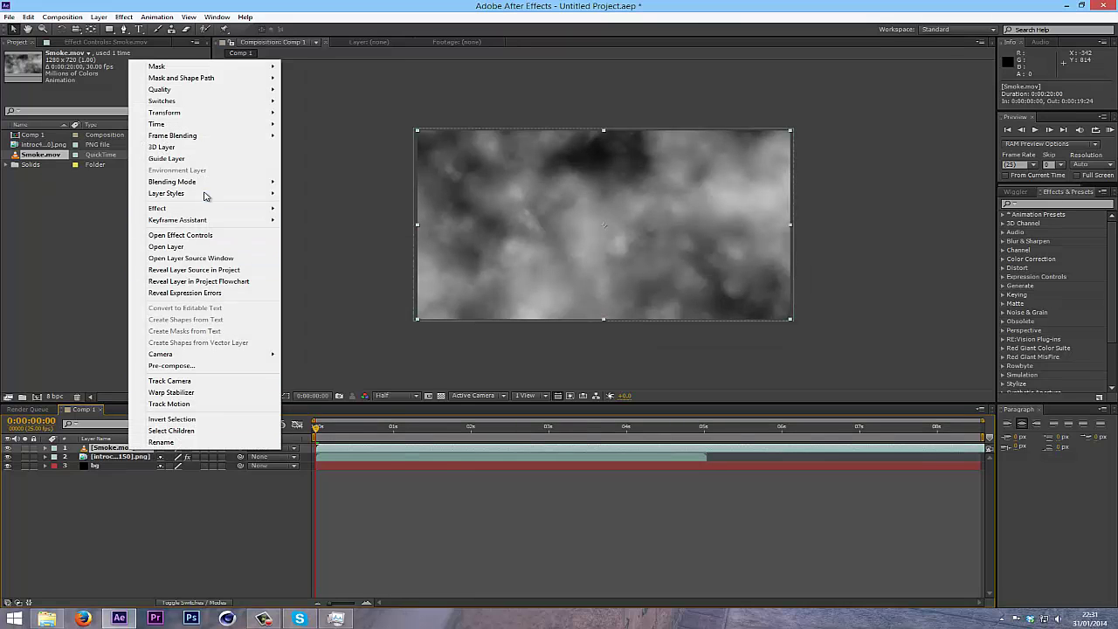
pyautogui.moveTo(208, 182)
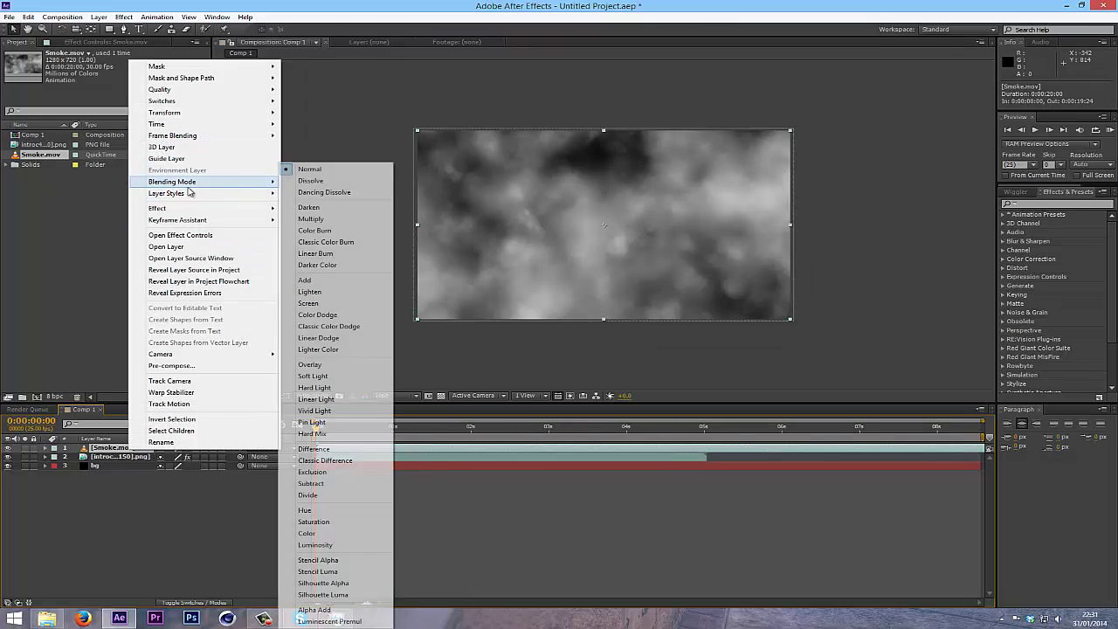
pyautogui.click(307, 306)
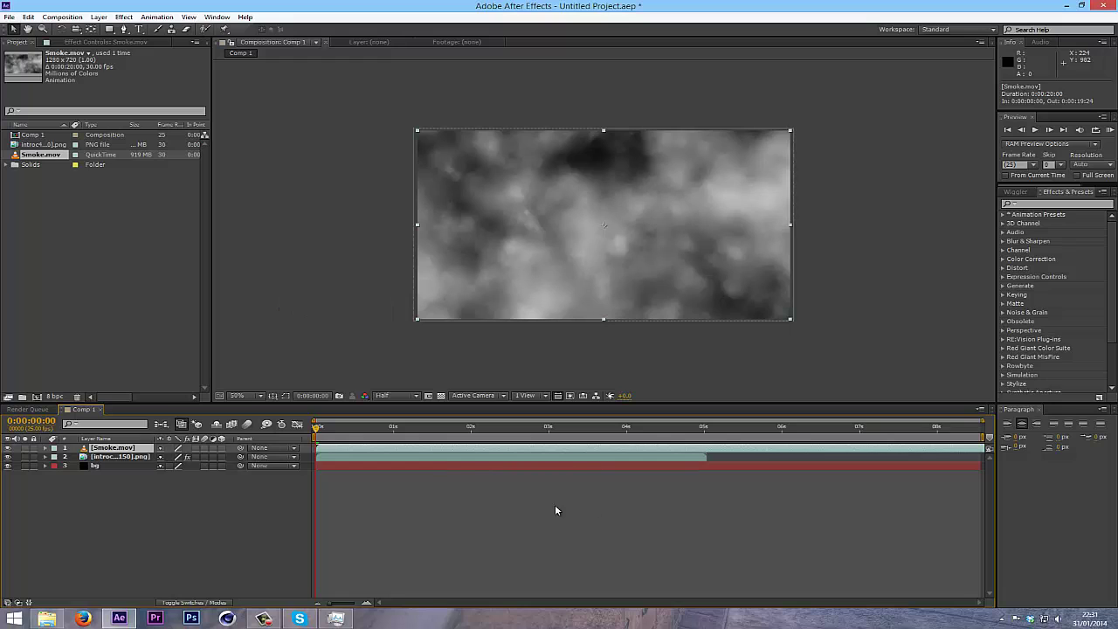
pyautogui.moveTo(317, 428)
pyautogui.mouseDown()
pyautogui.moveTo(355, 443)
pyautogui.moveTo(468, 442)
pyautogui.mouseUp()
pyautogui.press('t')
pyautogui.moveTo(165, 456); pyautogui.dragTo(133, 465)
# Try Normal blending, then return the smoke layer to Screen with opacity around 55%
pyautogui.rightClick(126, 448)
pyautogui.moveTo(215, 180)
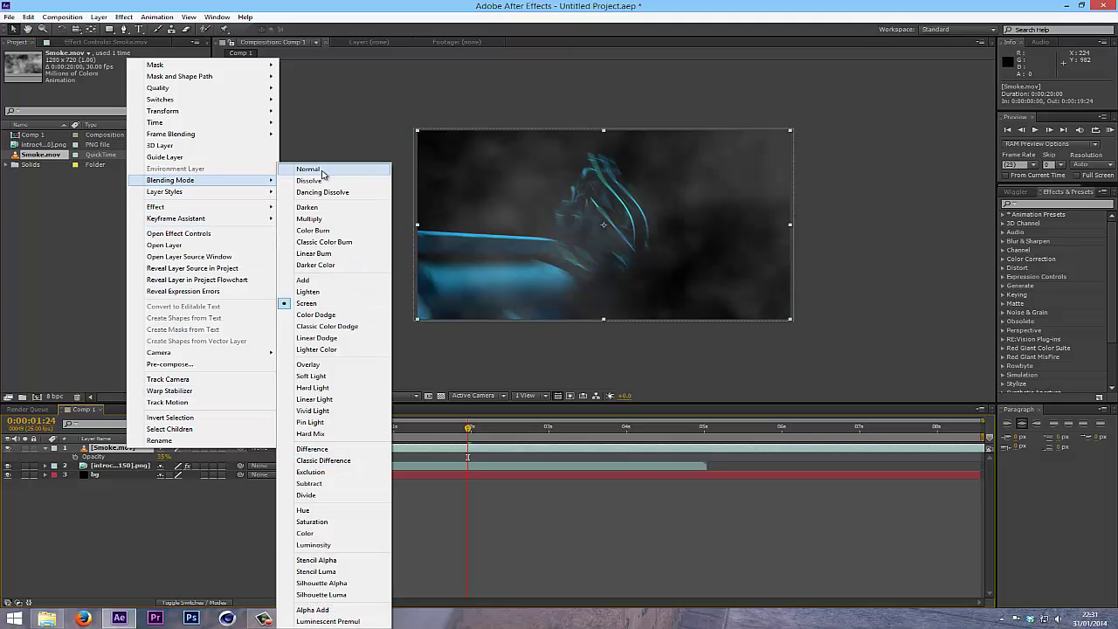
pyautogui.click(322, 174)
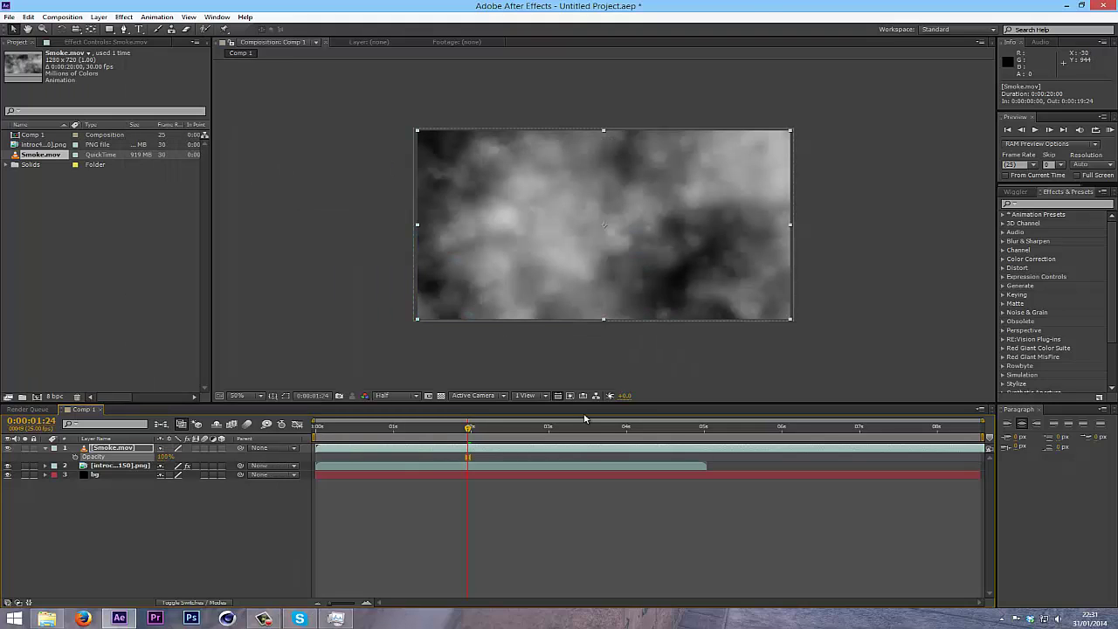
pyautogui.rightClick(125, 452)
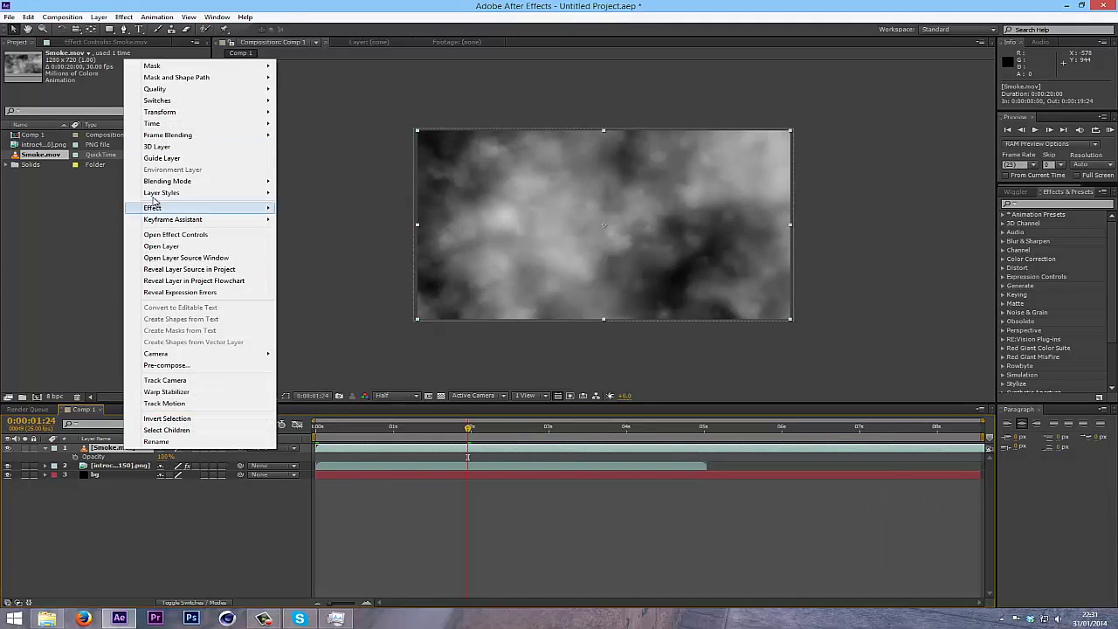
pyautogui.moveTo(168, 181)
pyautogui.click(325, 312)
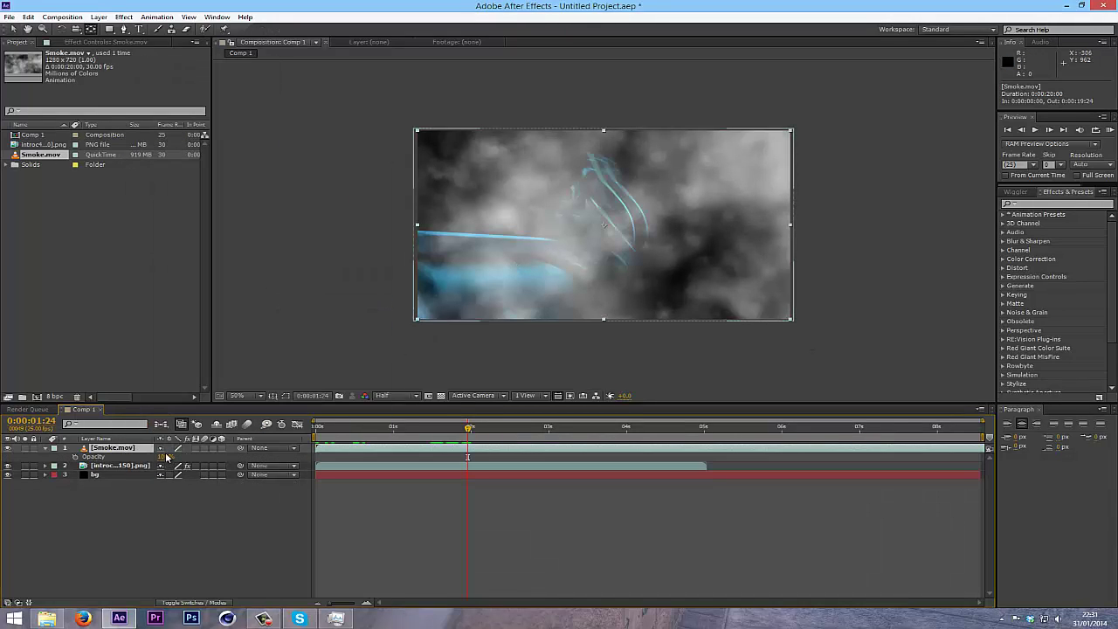
pyautogui.moveTo(163, 458)
pyautogui.mouseDown()
pyautogui.moveTo(151, 475)
pyautogui.moveTo(160, 465)
pyautogui.moveTo(143, 465)
pyautogui.mouseUp()
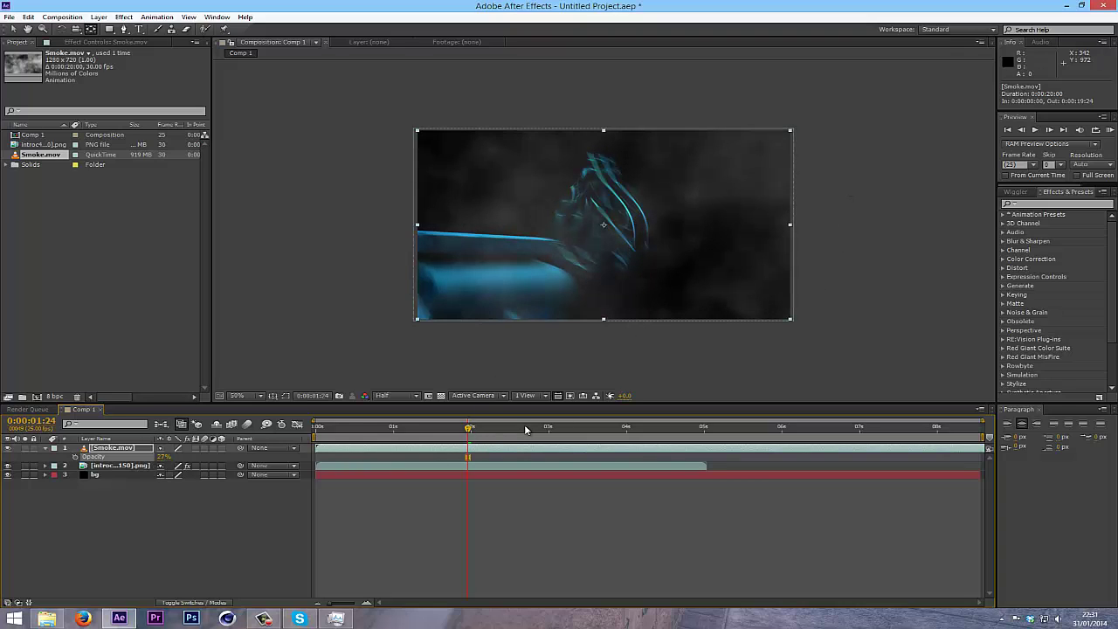
# Apply Tint to Smoke.mov with Map White To set to blue, then check it at 0:00:02:12
pyautogui.click(1033, 206)
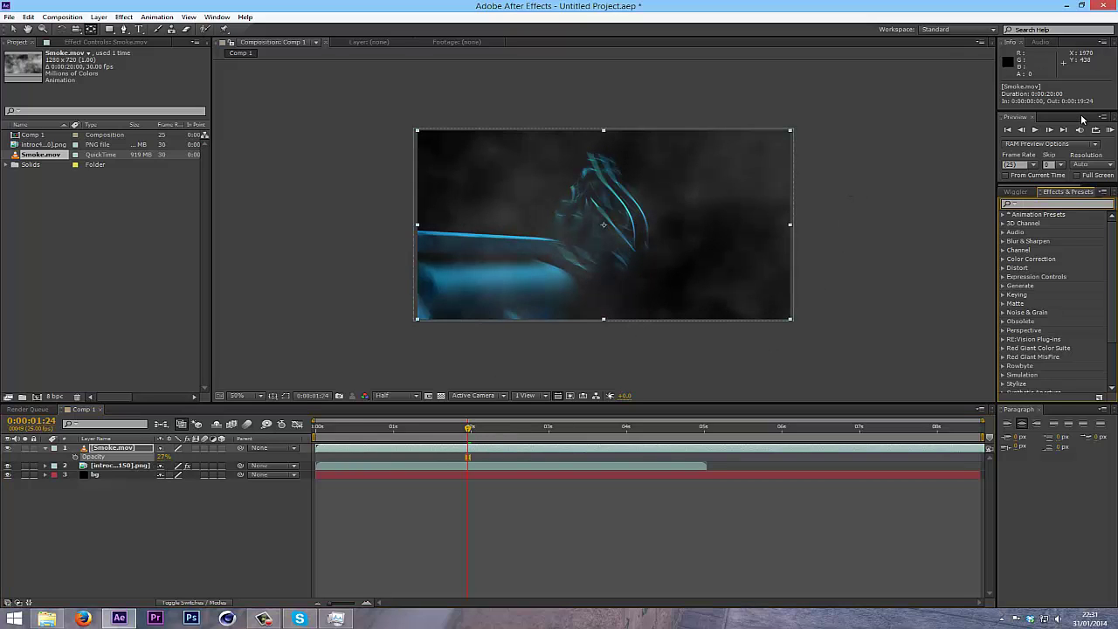
pyautogui.write('tint')
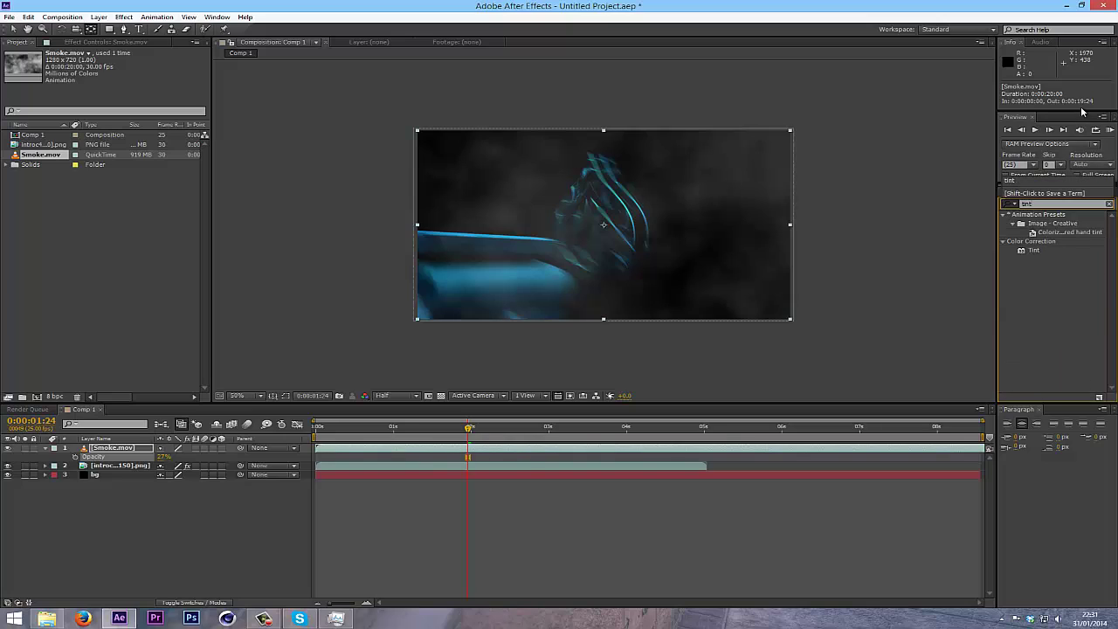
pyautogui.doubleClick(1031, 253)
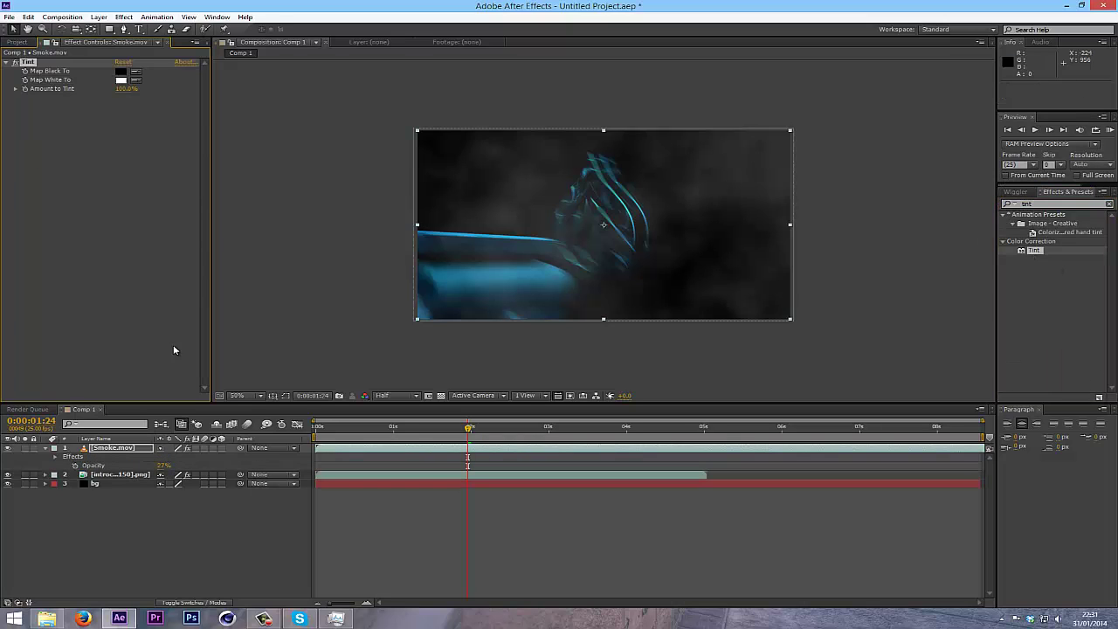
pyautogui.click(130, 449)
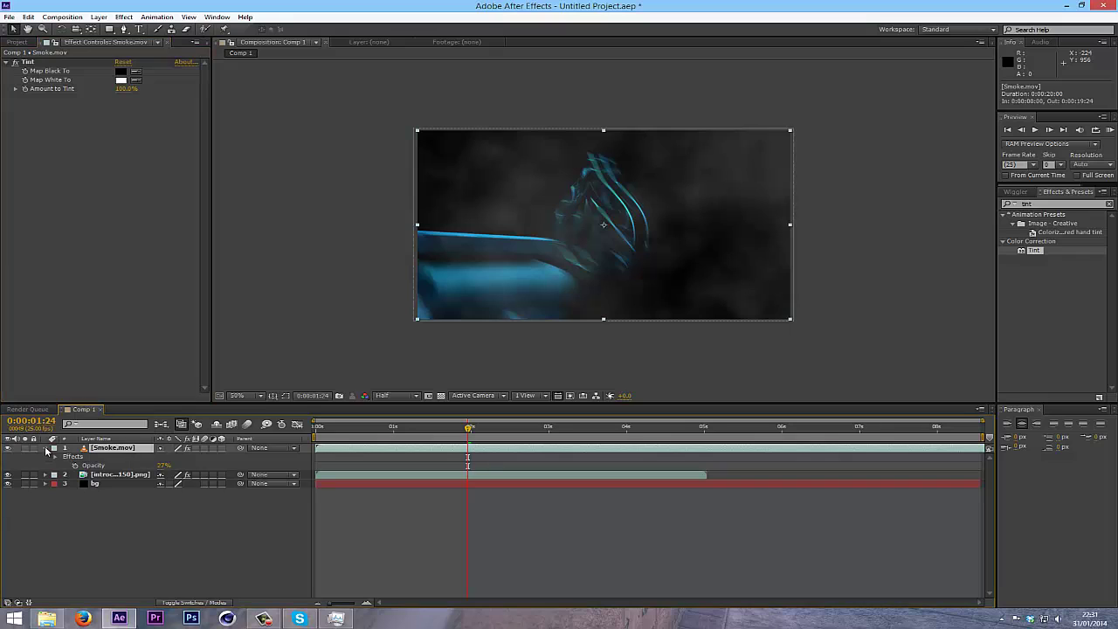
pyautogui.click(46, 449)
pyautogui.click(120, 80)
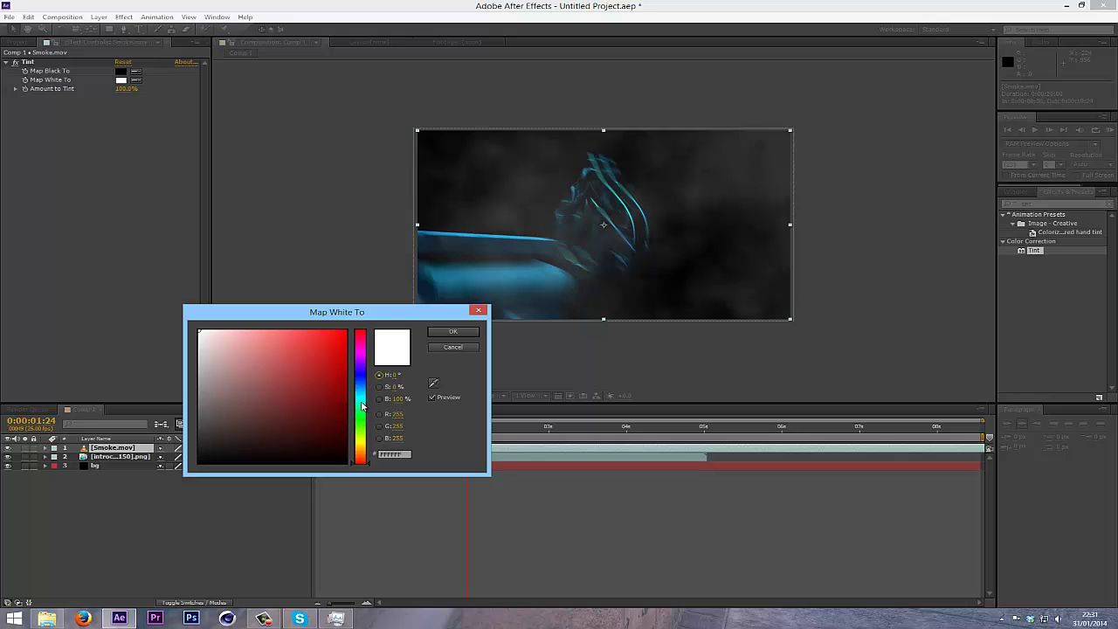
pyautogui.moveTo(362, 406); pyautogui.dragTo(345, 326)
pyautogui.click(302, 377)
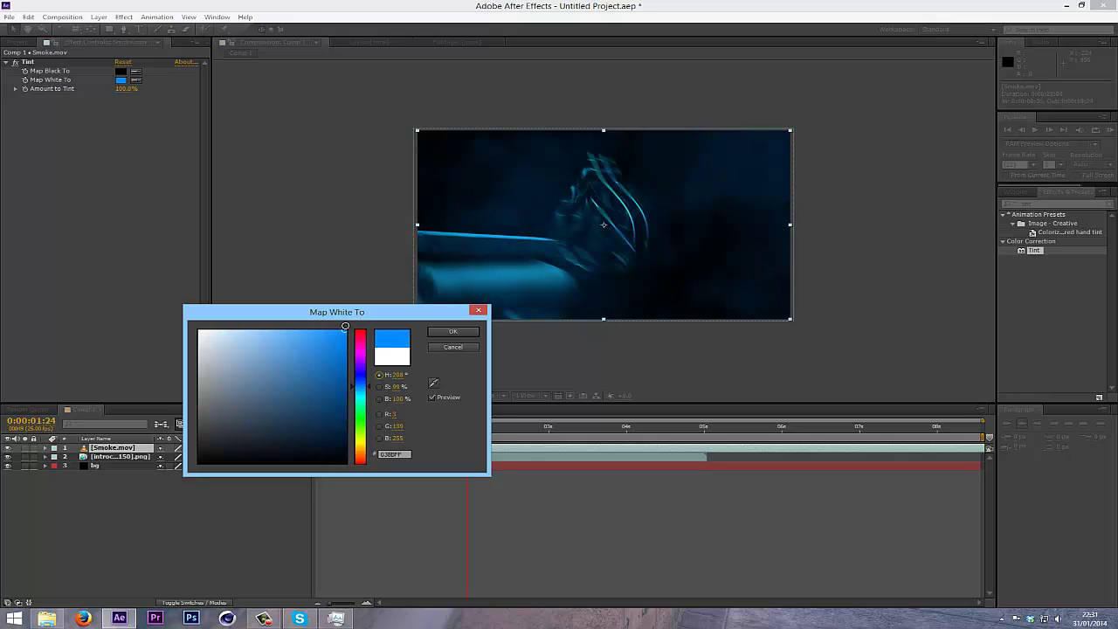
pyautogui.click(453, 332)
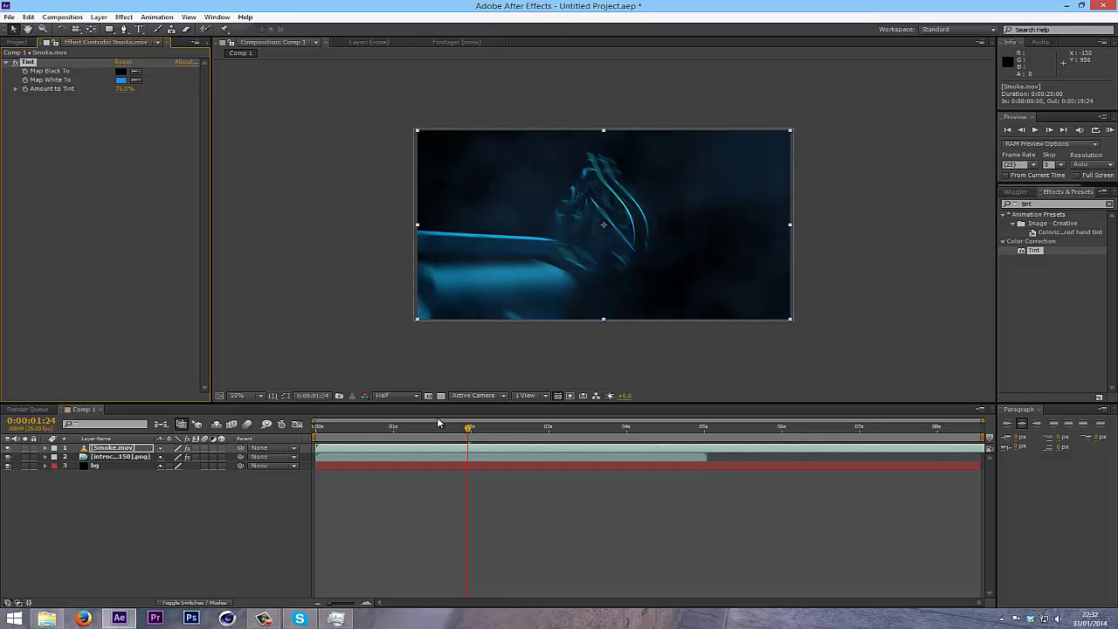
pyautogui.moveTo(468, 428); pyautogui.dragTo(525, 439)
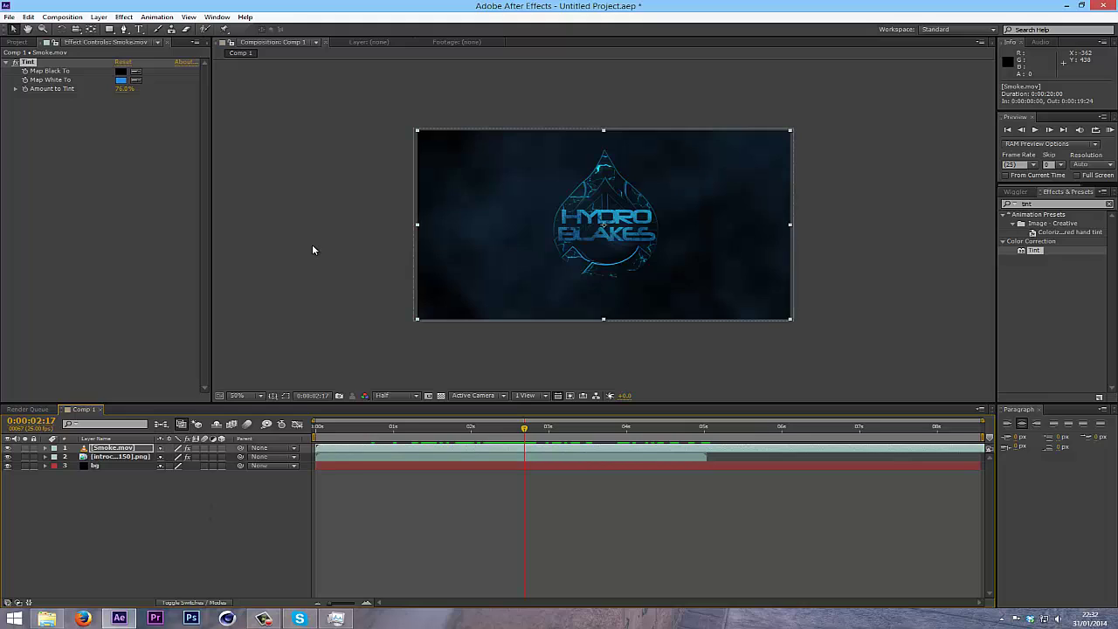
# Add Adjustment Layer 1 on top and apply the Twitch effect to it
pyautogui.hotkey('ctrl', 'alt', 'y')
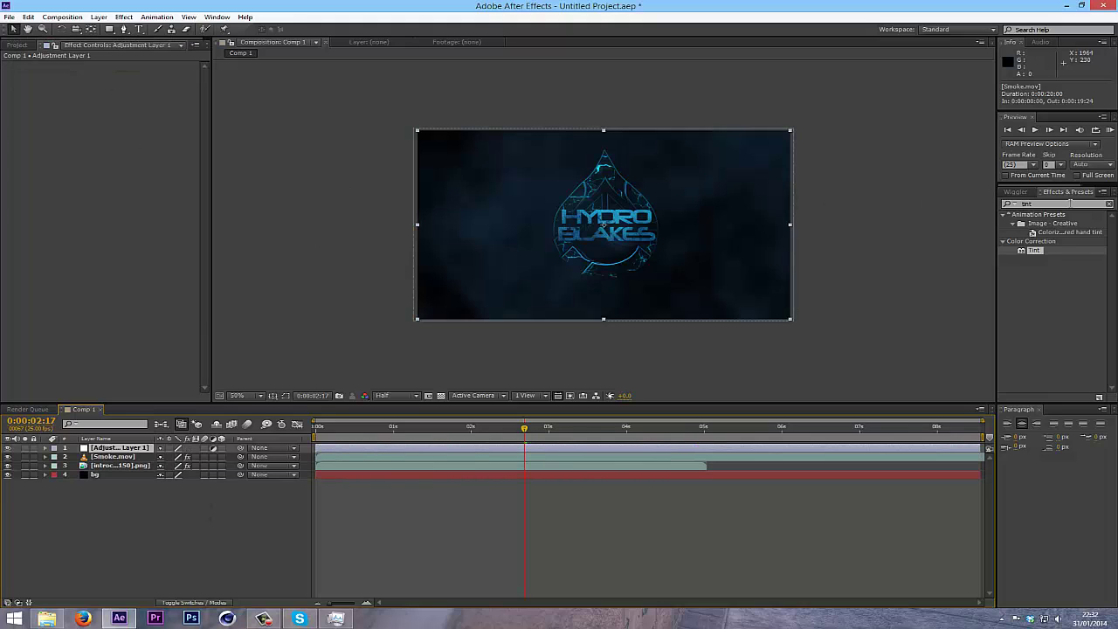
pyautogui.click(1067, 204)
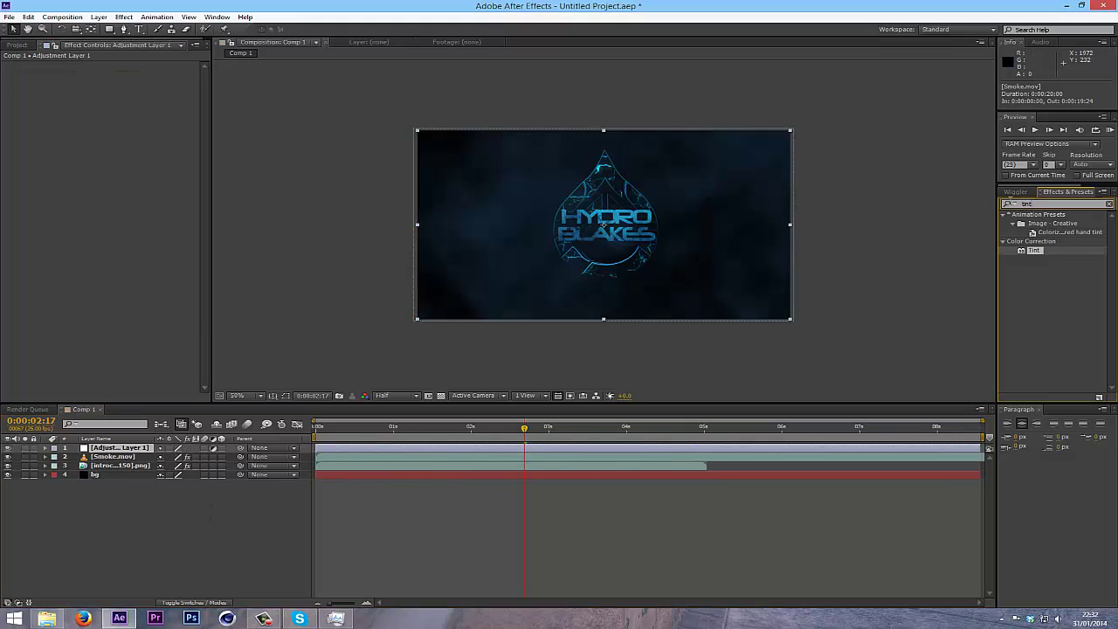
pyautogui.write('twitch')
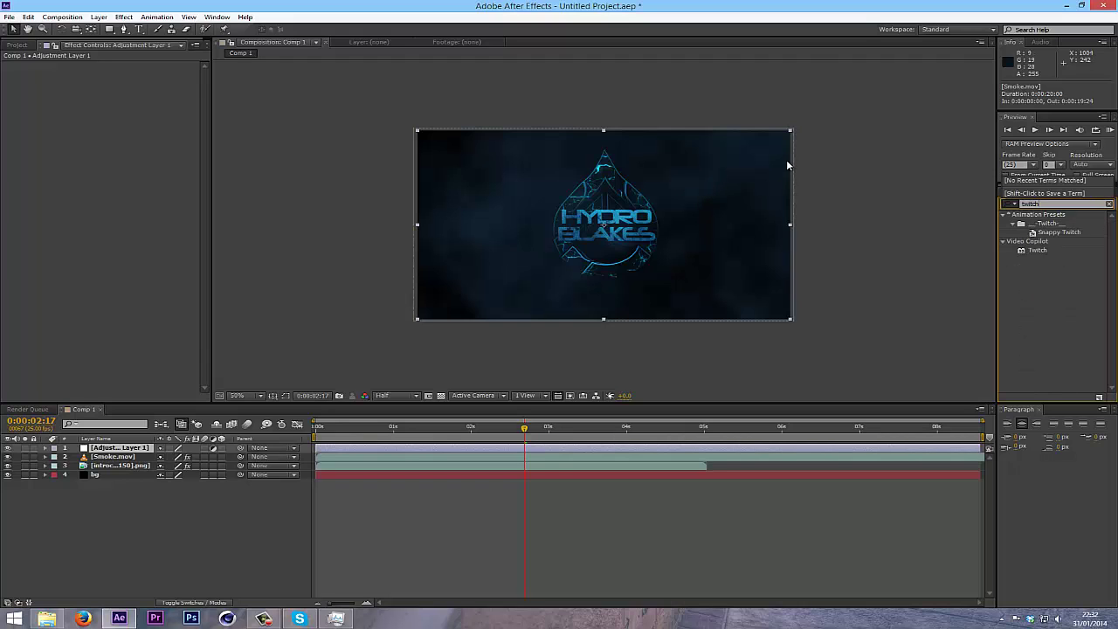
pyautogui.click(124, 16)
pyautogui.click(1027, 250)
pyautogui.moveTo(1037, 253)
pyautogui.mouseDown()
pyautogui.moveTo(804, 341)
pyautogui.moveTo(184, 460)
pyautogui.moveTo(140, 466)
pyautogui.moveTo(134, 454)
pyautogui.moveTo(1004, 285)
pyautogui.moveTo(1037, 253)
pyautogui.mouseUp()
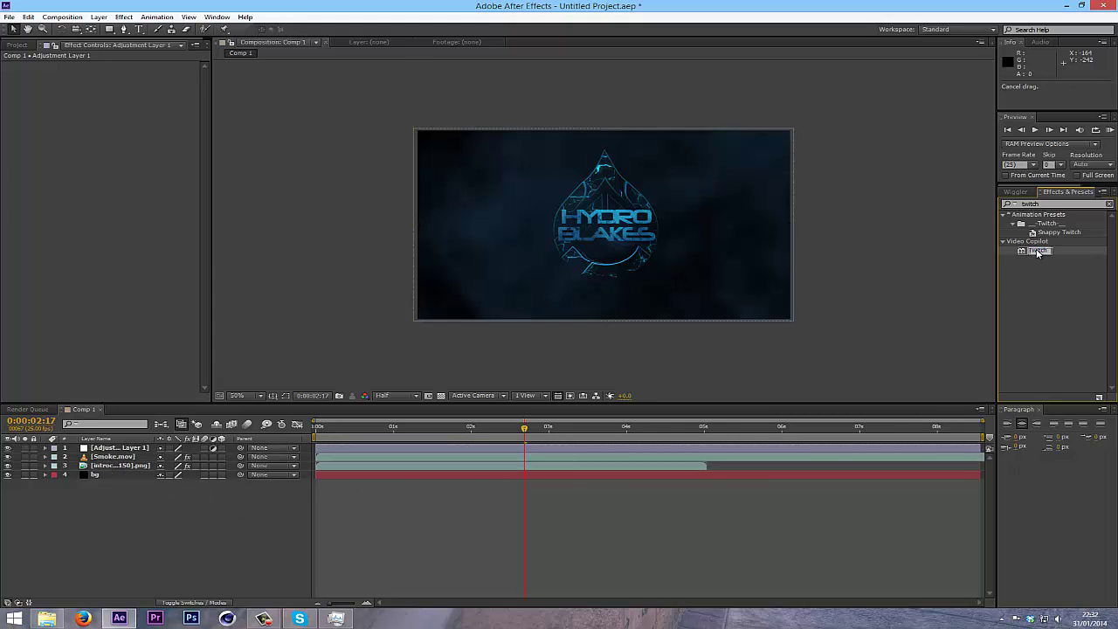
pyautogui.click(1032, 252)
pyautogui.moveTo(1037, 252); pyautogui.dragTo(128, 450)
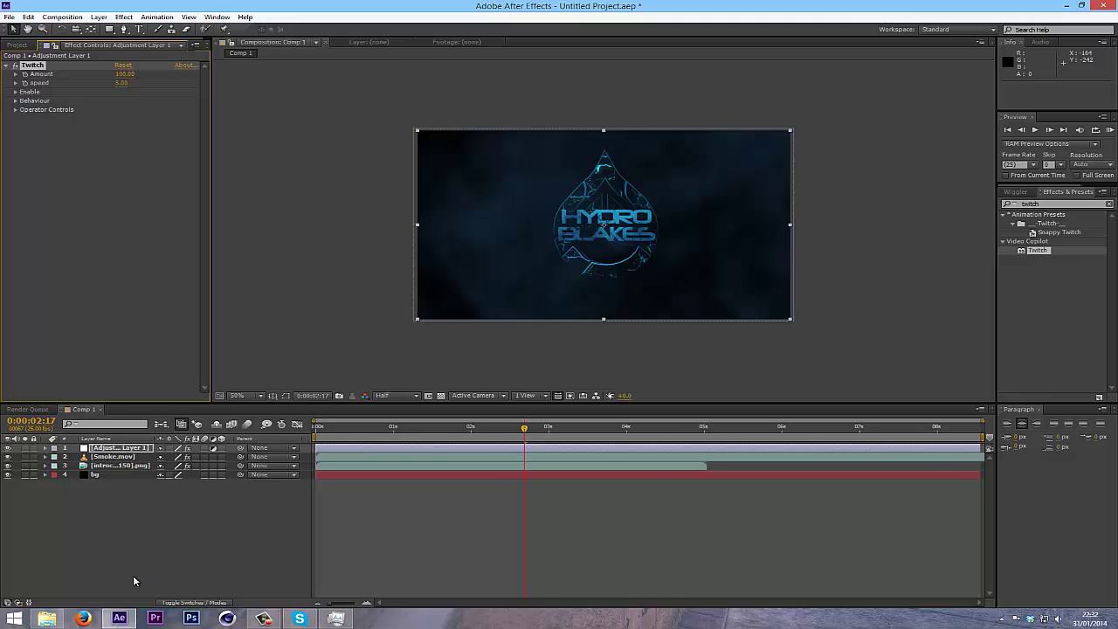
pyautogui.click(113, 448)
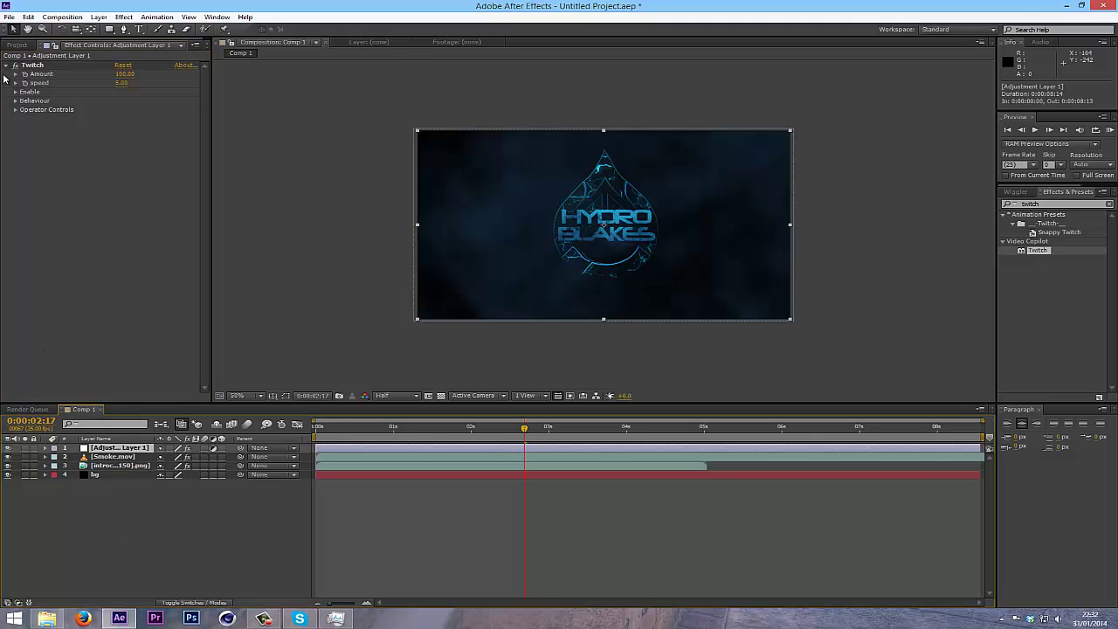
# Enable Slide instead of Scale in Twitch and lower its Amount to 10.00
pyautogui.click(14, 92)
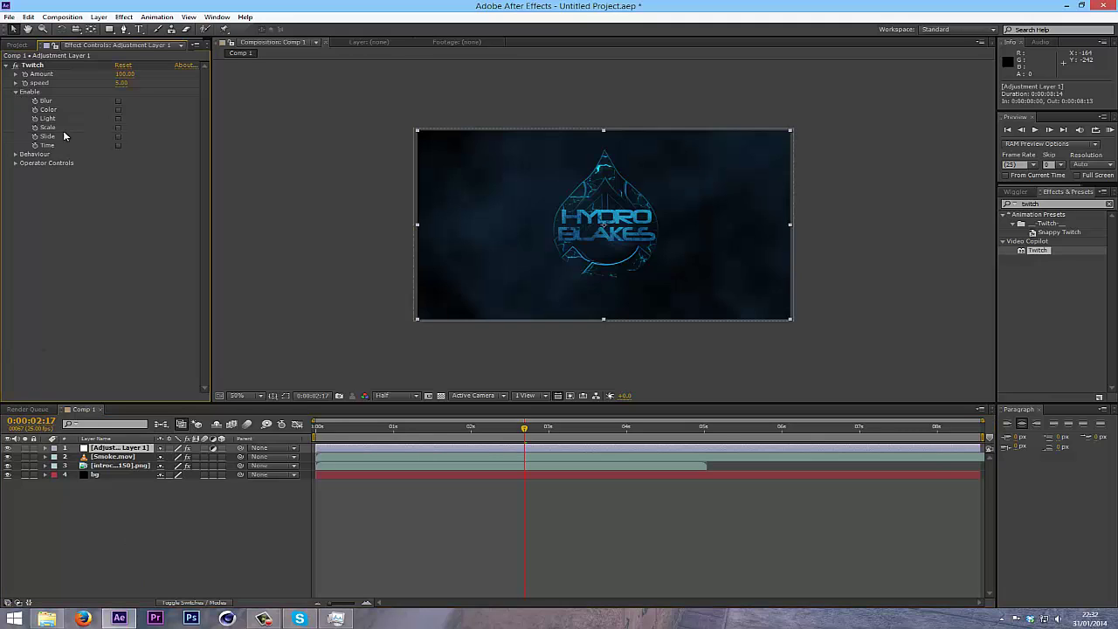
pyautogui.click(118, 128)
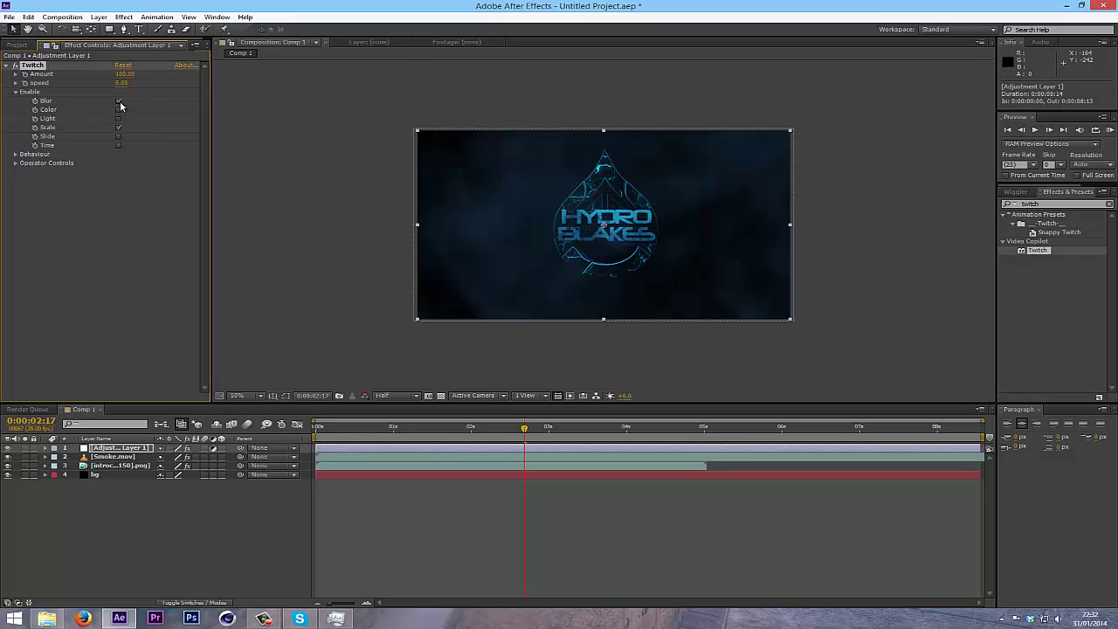
pyautogui.moveTo(524, 433); pyautogui.dragTo(664, 442)
pyautogui.click(119, 128)
pyautogui.click(119, 136)
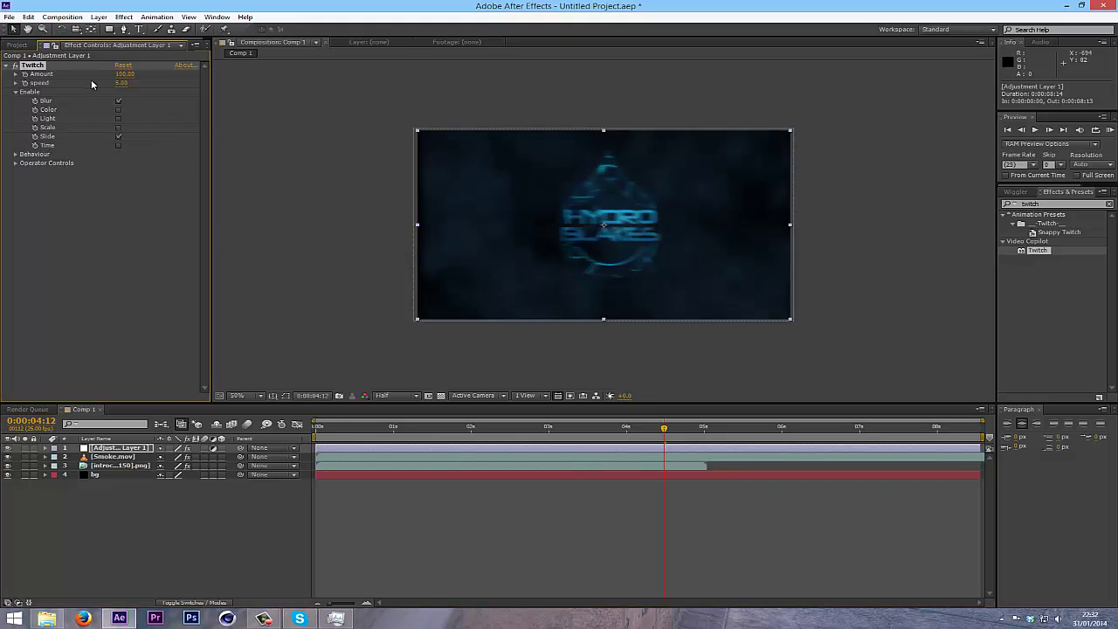
pyautogui.moveTo(560, 441); pyautogui.dragTo(26, 289)
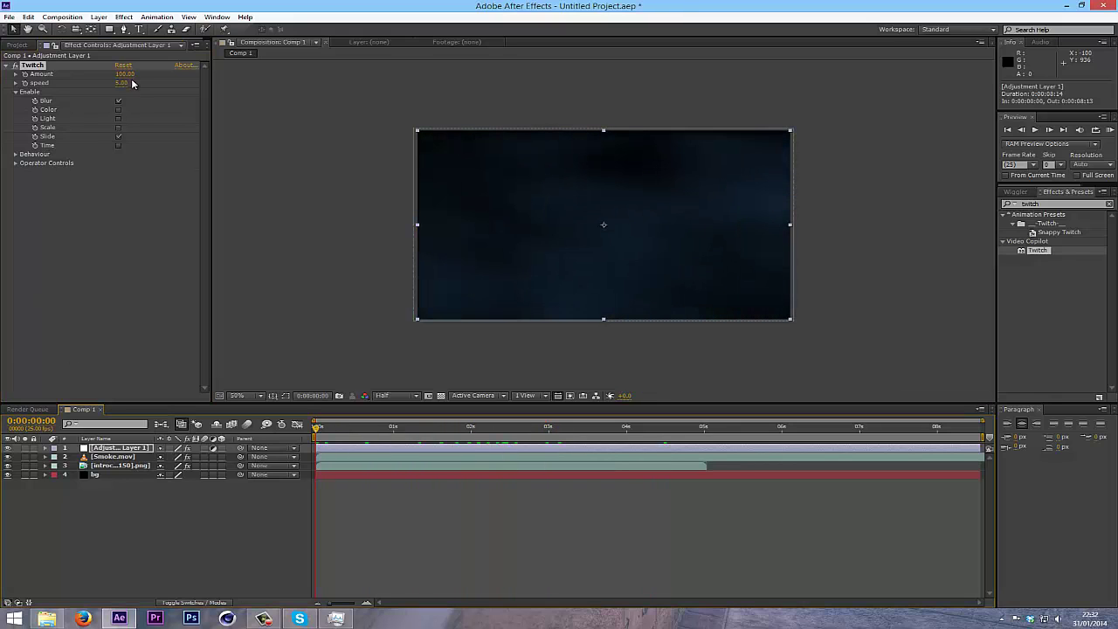
pyautogui.moveTo(97, 78); pyautogui.dragTo(61, 101)
# Set the bg layer's Scale to 115%
pyautogui.press('KP_0')
pyautogui.click(116, 475)
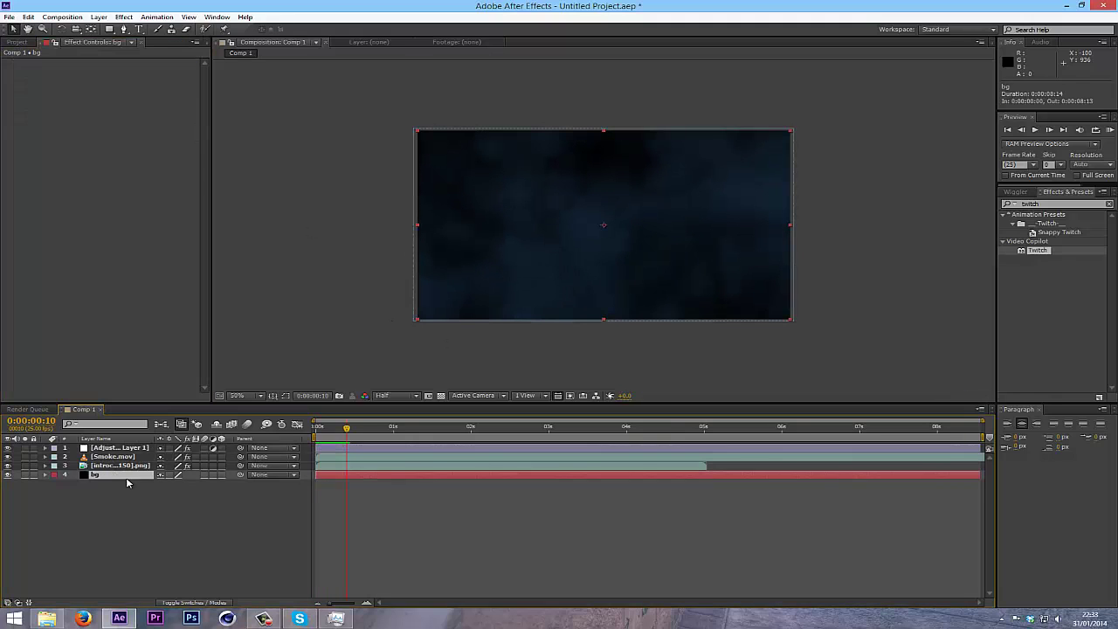
pyautogui.press('s')
pyautogui.click(185, 483)
pyautogui.write('115.0,115.0')
pyautogui.click(309, 381)
# Enlarge Smoke.mov to about 112% and preview the animation
pyautogui.click(123, 456)
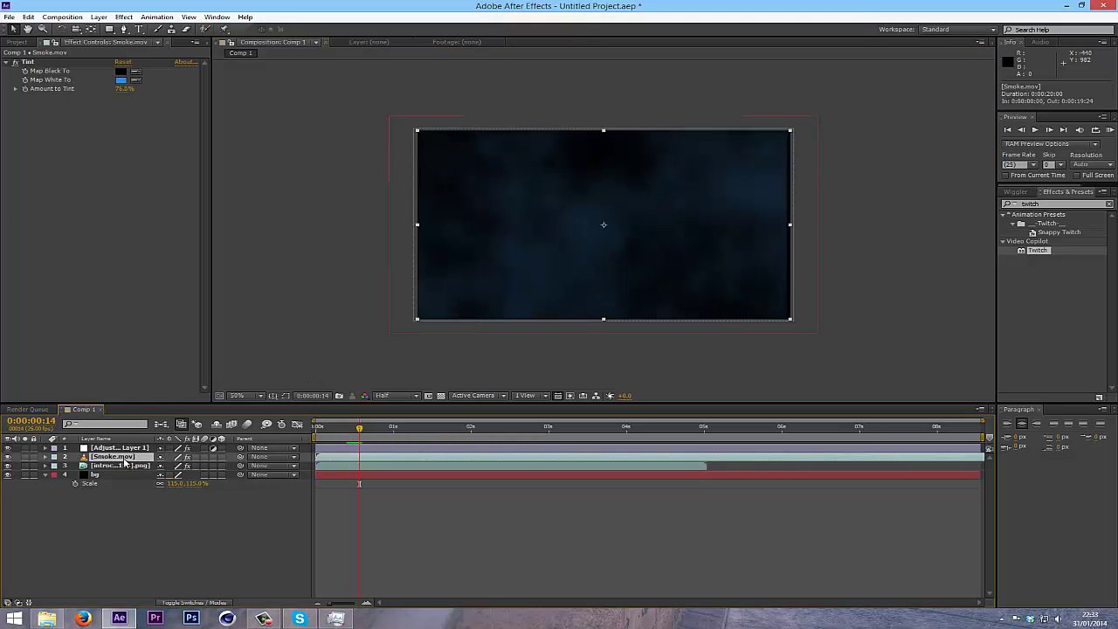
pyautogui.press('s')
pyautogui.moveTo(178, 469); pyautogui.dragTo(185, 473)
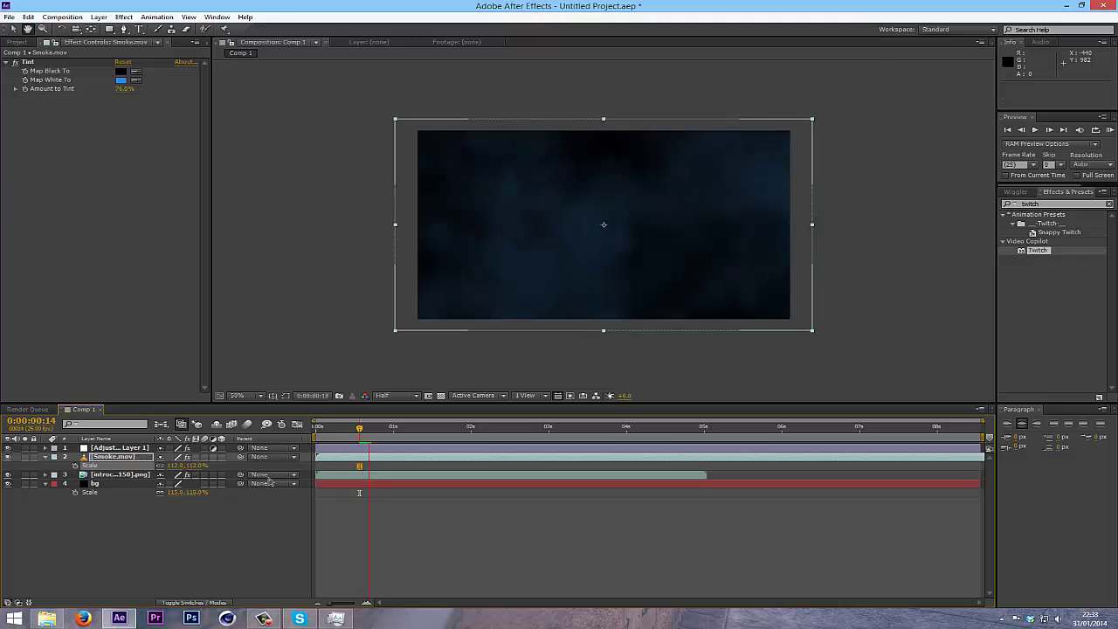
pyautogui.press('space')
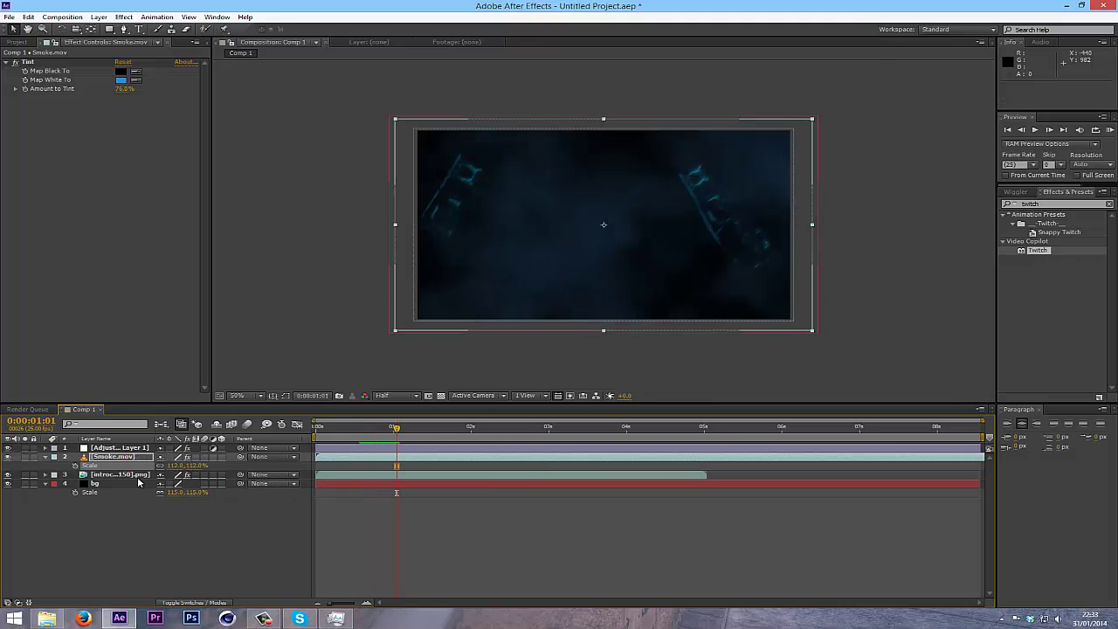
pyautogui.click(45, 457)
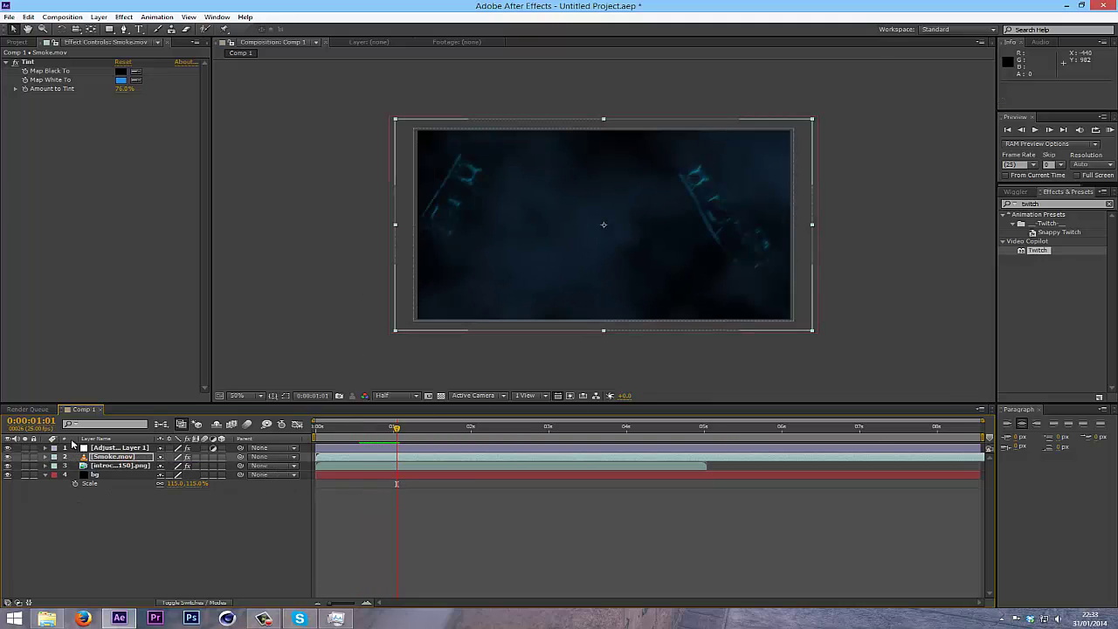
pyautogui.click(45, 475)
pyautogui.click(94, 475)
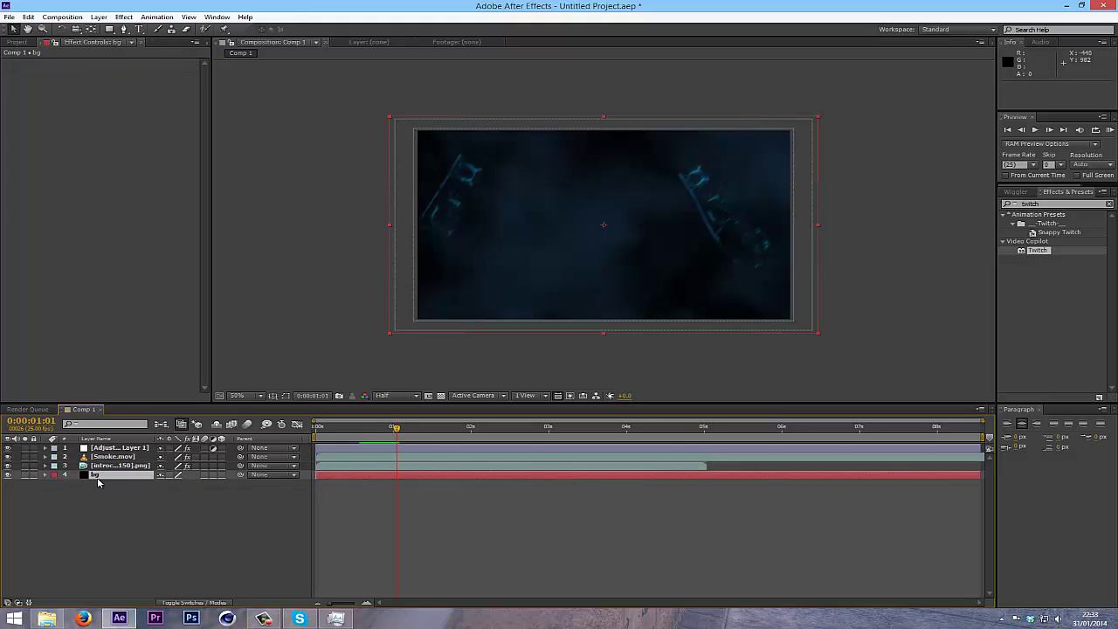
pyautogui.press('s')
pyautogui.press('s')
pyautogui.press('space')
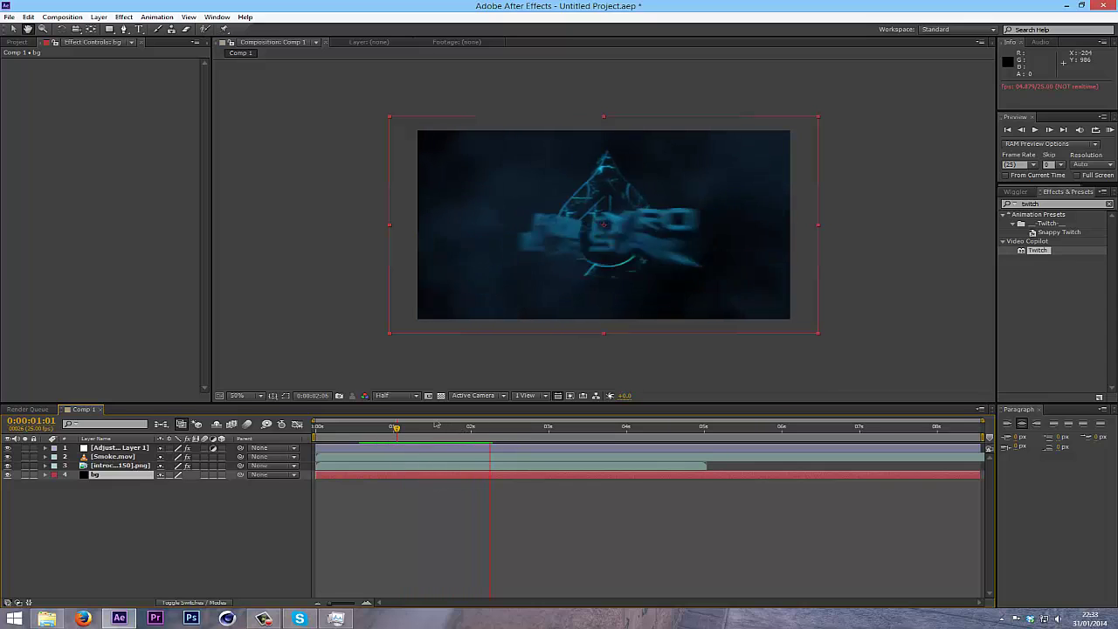
pyautogui.moveTo(462, 427); pyautogui.dragTo(508, 469)
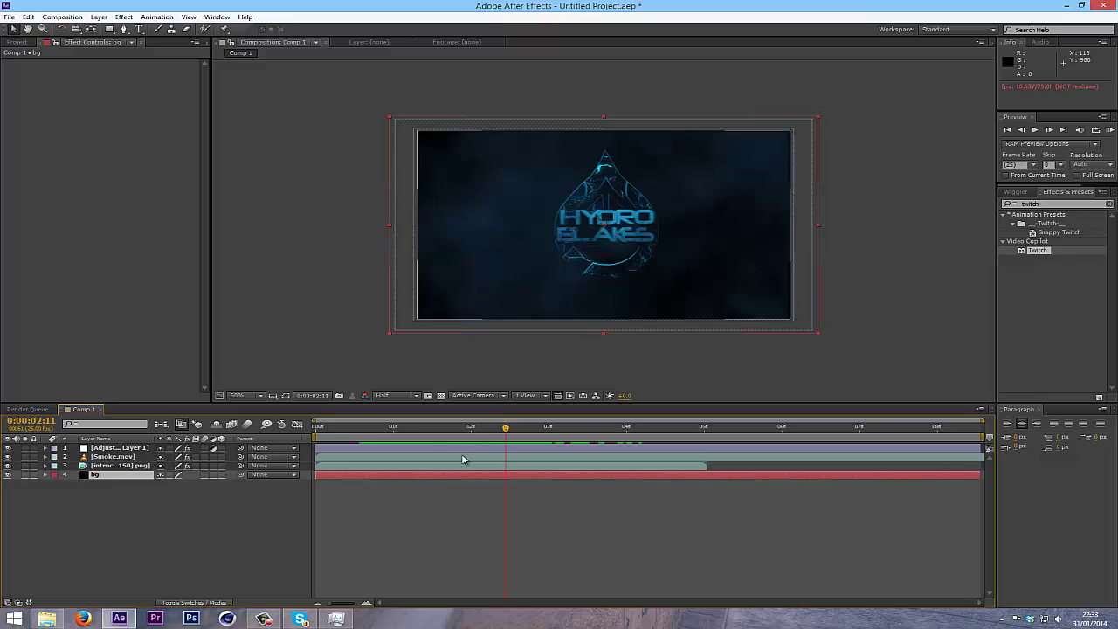
# Add a black solid placed directly below Adjustment Layer 1
pyautogui.hotkey('ctrl', 'y')
pyautogui.press('Return')
pyautogui.moveTo(111, 451); pyautogui.dragTo(111, 463)
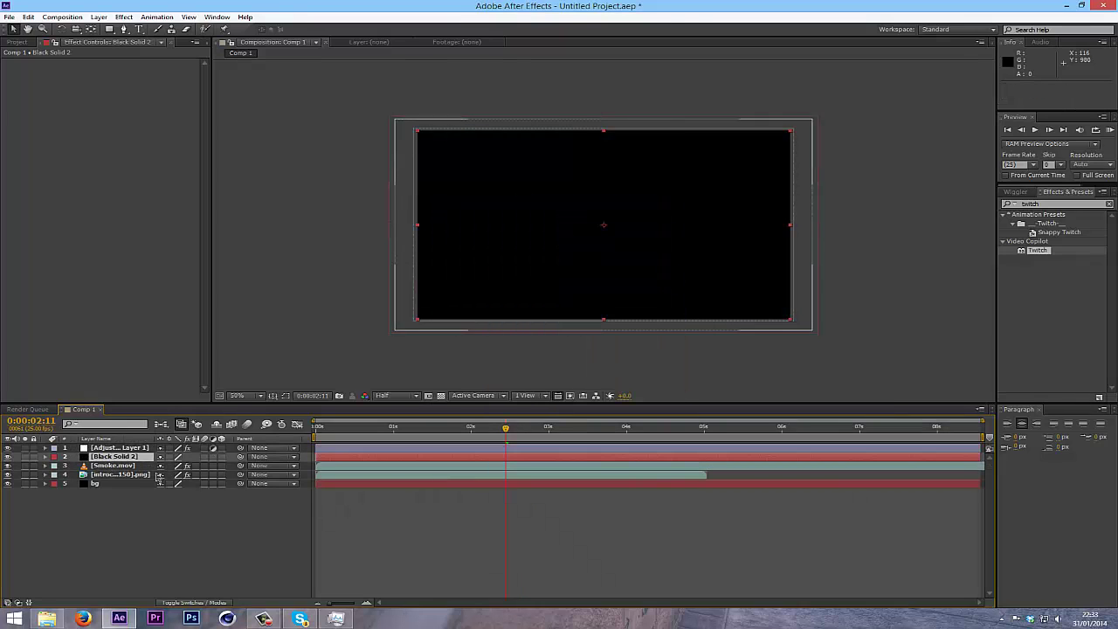
# Search 'optic' and apply Optical Flares to Black Solid 2 with the Linear Dodge blend mode
pyautogui.click(1110, 204)
pyautogui.click(1066, 204)
pyautogui.write('optic')
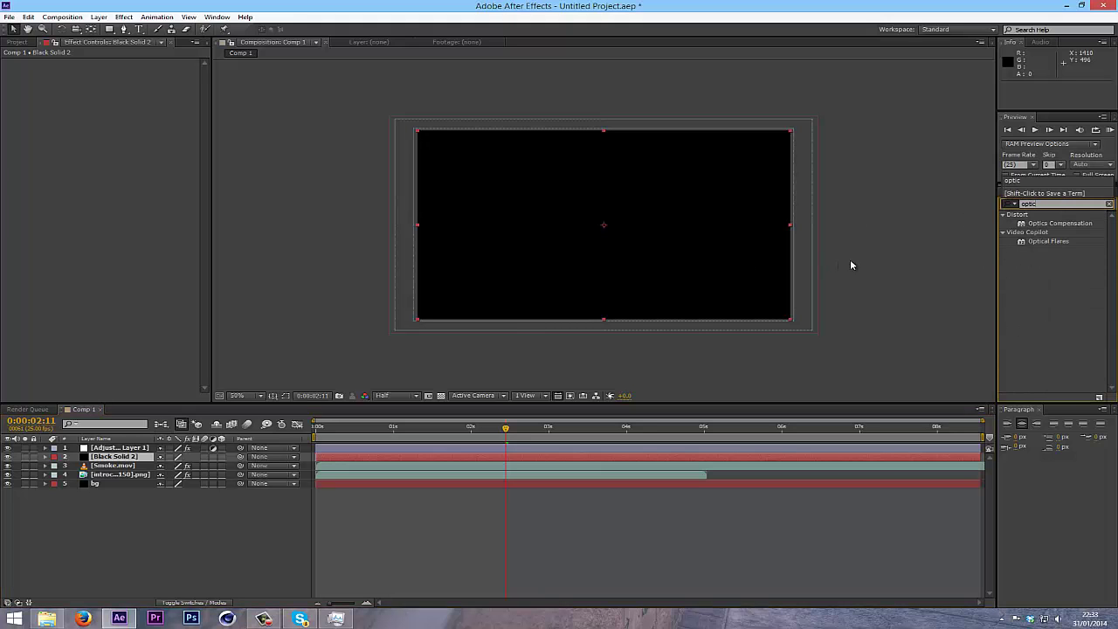
pyautogui.moveTo(1039, 242); pyautogui.dragTo(123, 457)
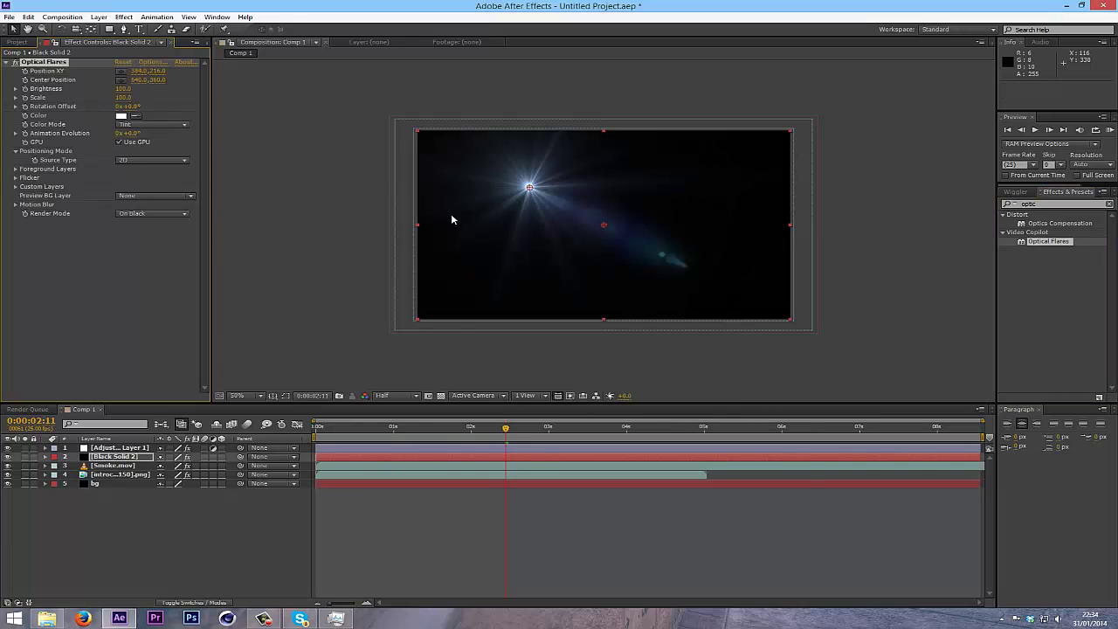
pyautogui.rightClick(105, 457)
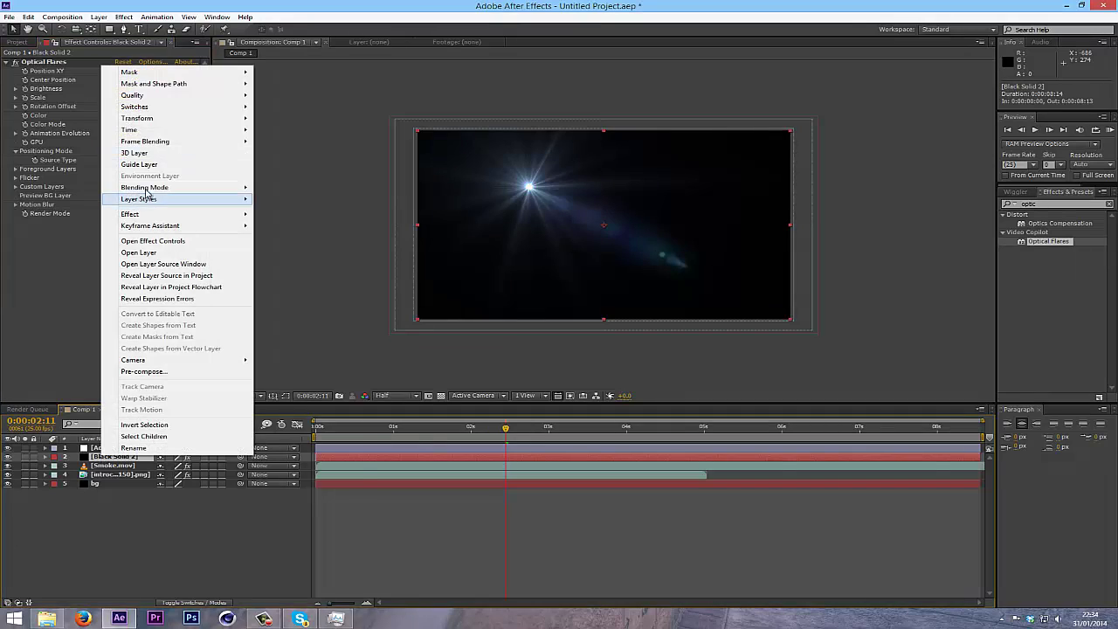
pyautogui.moveTo(147, 189)
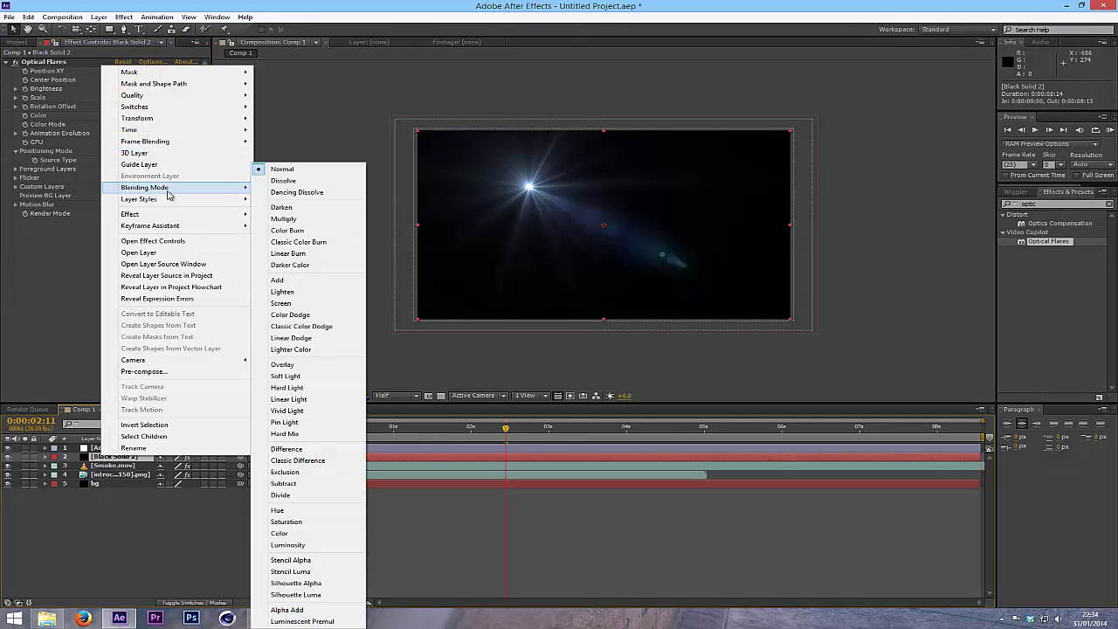
pyautogui.click(302, 339)
# Move the flare centre to the upper right, try Screen blending, then return to Linear Dodge
pyautogui.click(59, 65)
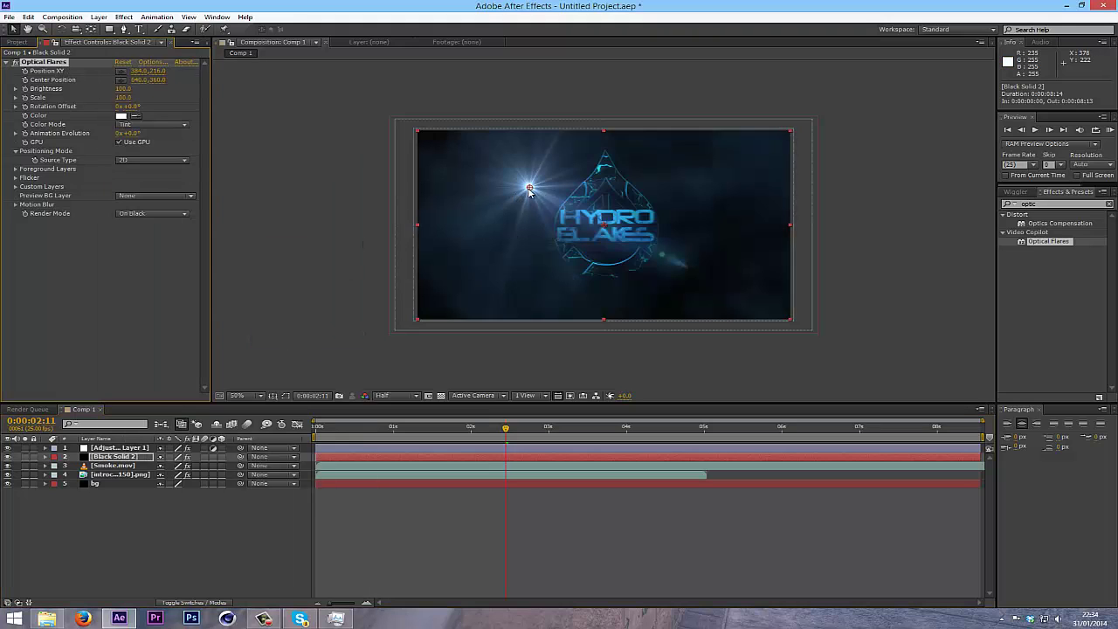
pyautogui.moveTo(529, 190); pyautogui.dragTo(699, 153)
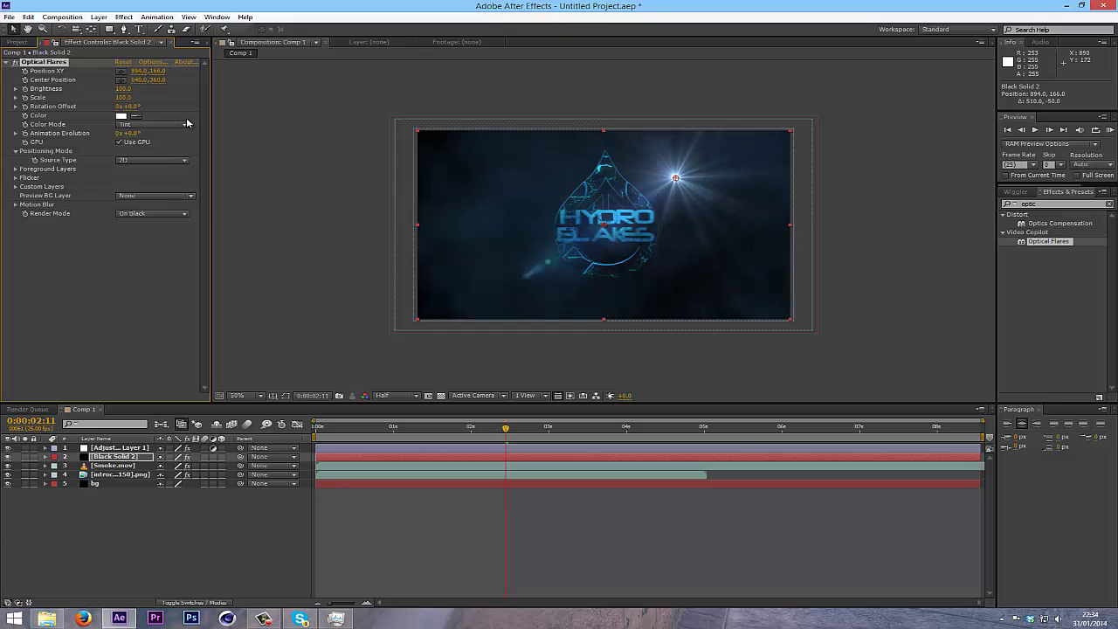
pyautogui.rightClick(121, 456)
pyautogui.moveTo(180, 189)
pyautogui.click(300, 303)
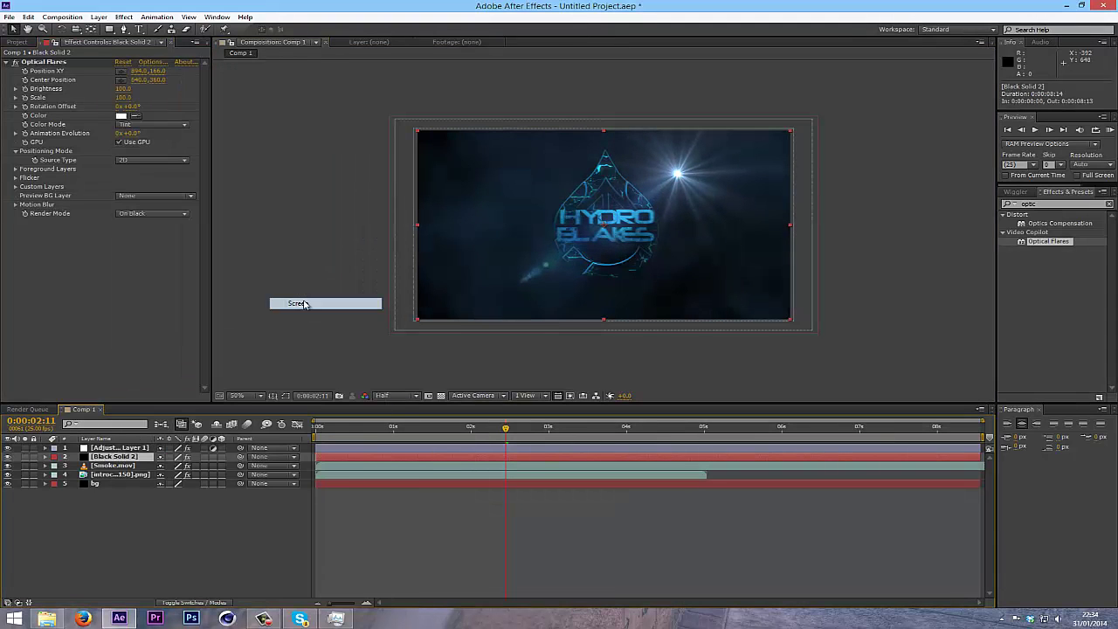
pyautogui.rightClick(121, 456)
pyautogui.moveTo(171, 194)
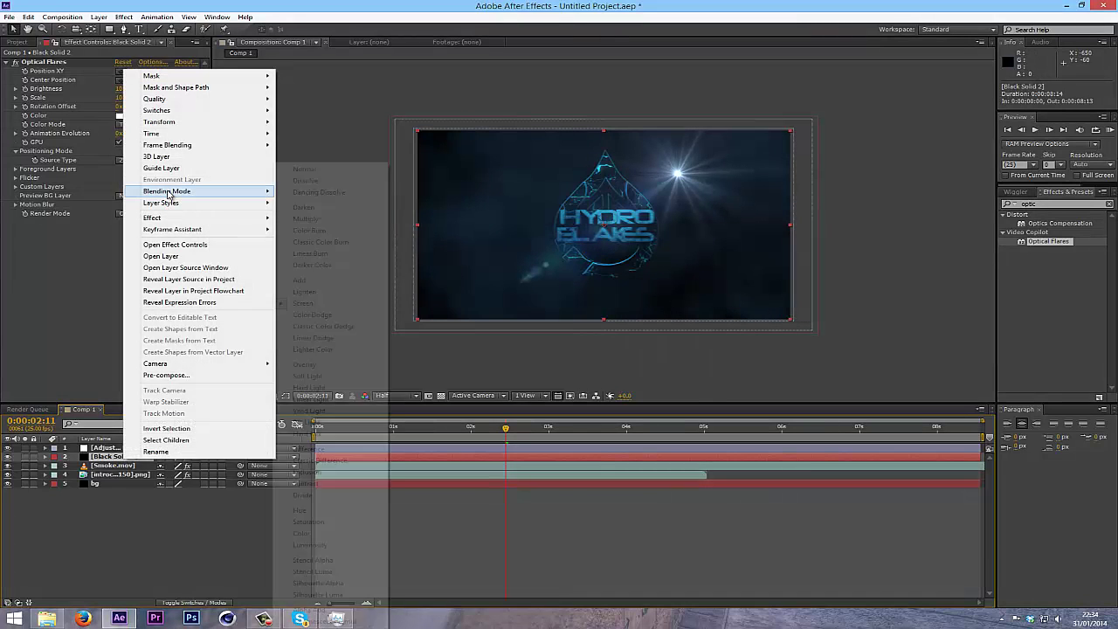
pyautogui.click(314, 337)
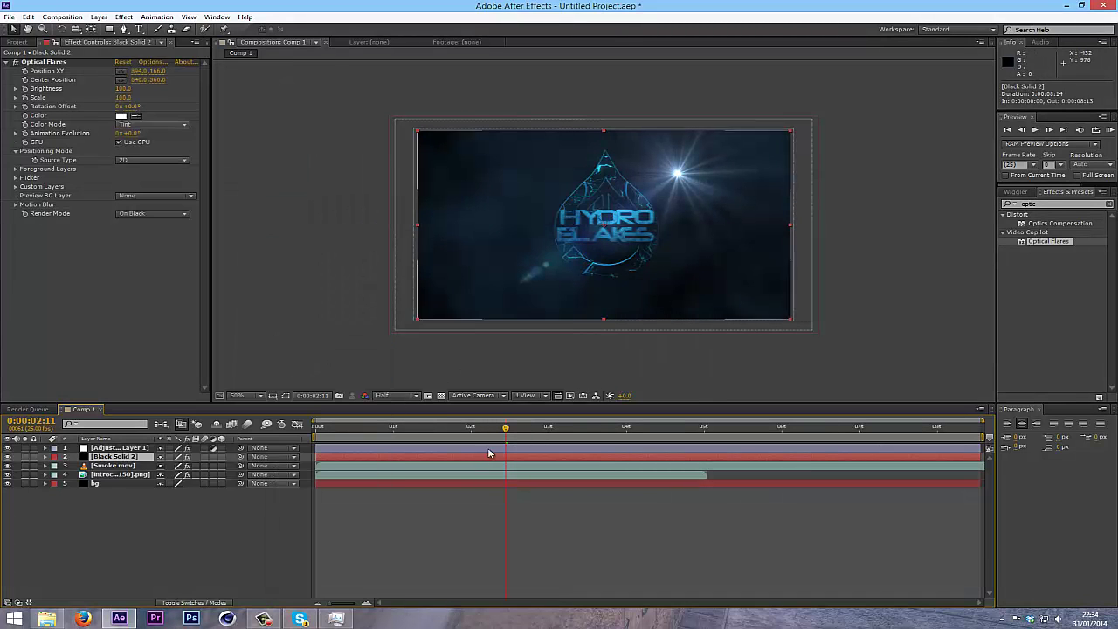
pyautogui.moveTo(505, 429)
pyautogui.mouseDown()
pyautogui.moveTo(559, 437)
pyautogui.moveTo(505, 439)
pyautogui.mouseUp()
# In the Optical Flares editor, clear all flare elements and browse the Light presets
pyautogui.click(151, 62)
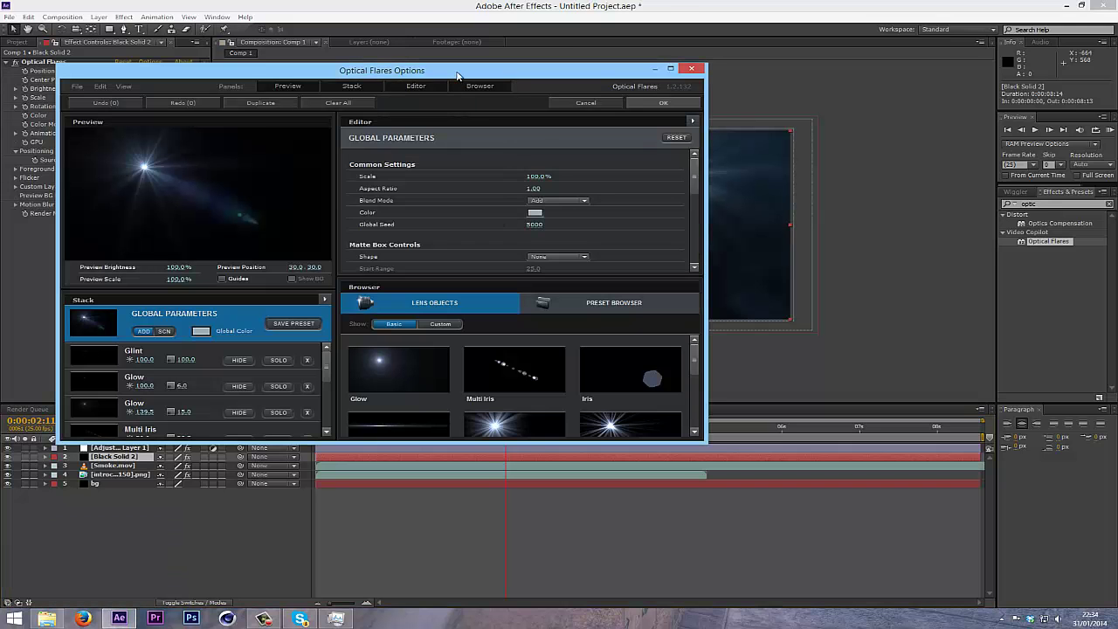
pyautogui.moveTo(466, 78); pyautogui.dragTo(696, 90)
pyautogui.click(553, 311)
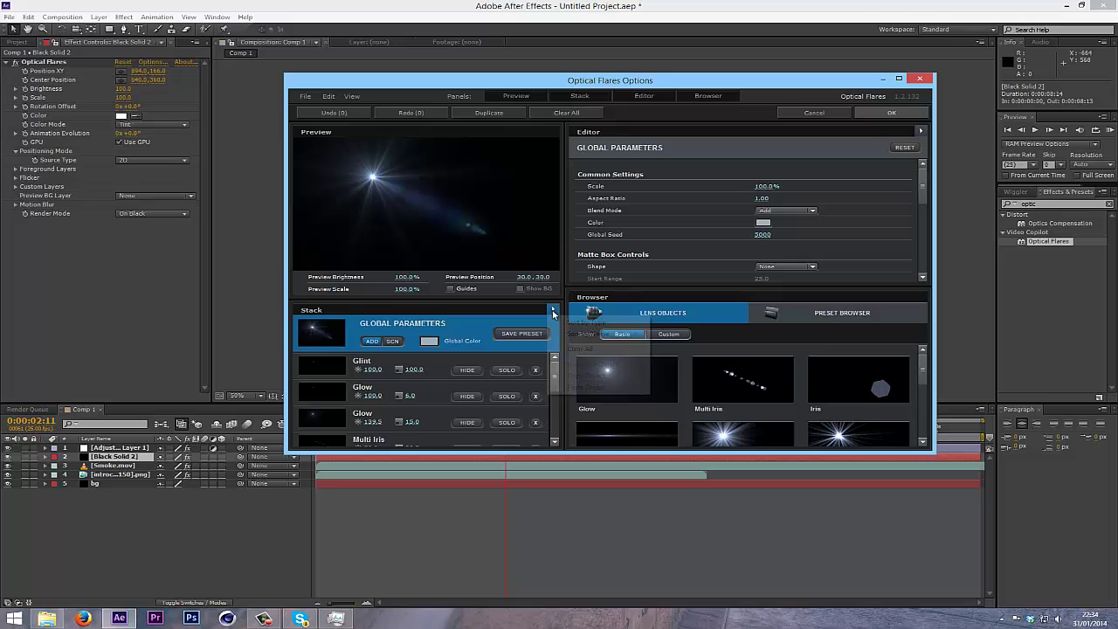
pyautogui.click(581, 349)
pyautogui.click(578, 281)
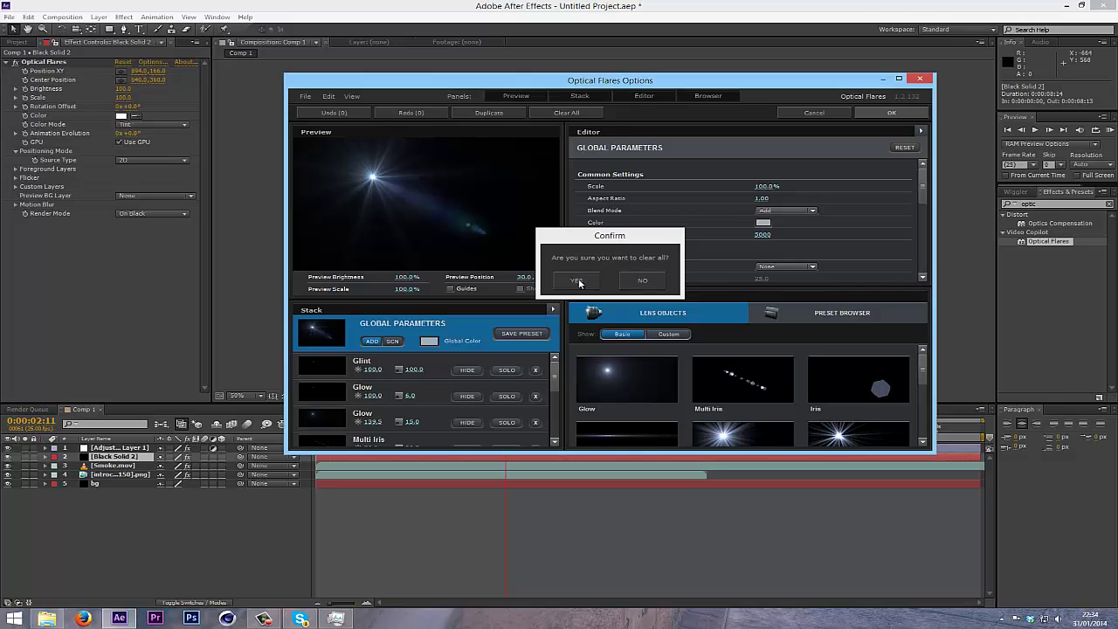
pyautogui.click(819, 315)
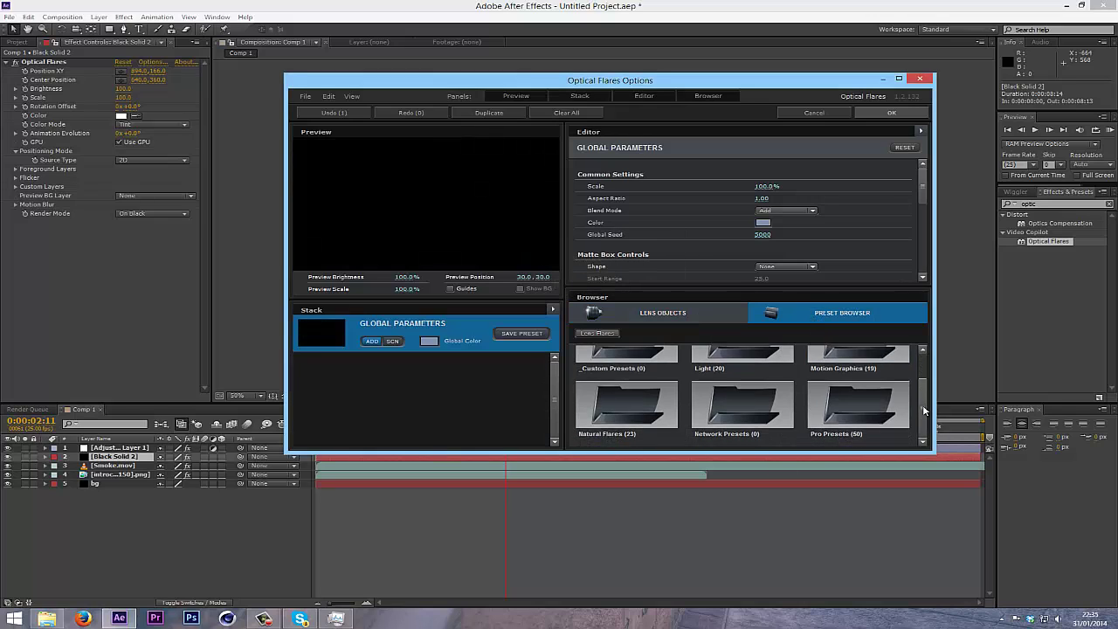
pyautogui.doubleClick(743, 380)
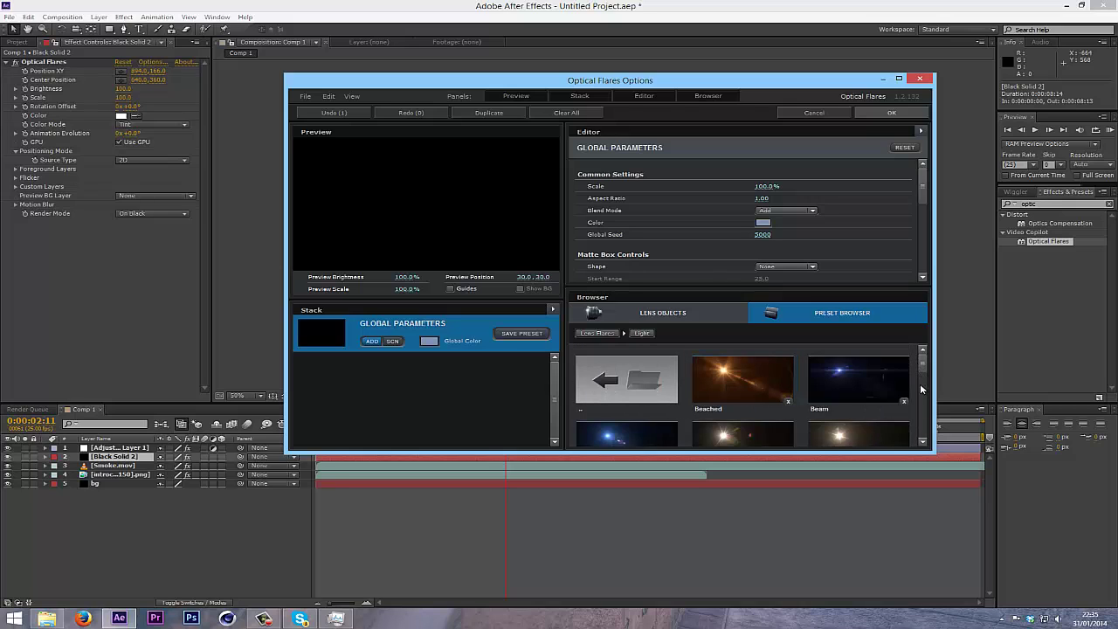
pyautogui.scroll(-6, 919, 390)
pyautogui.scroll(6, 915, 350)
pyautogui.click(619, 317)
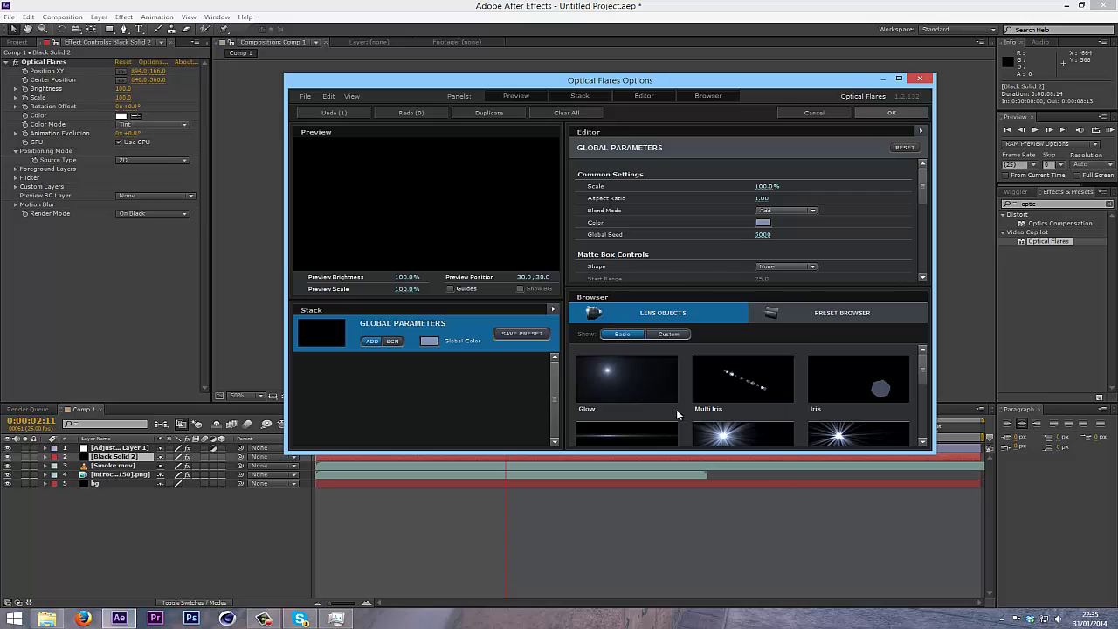
# Add Glow and Streak lens objects, lowering the Streak's scale and brightness
pyautogui.click(616, 396)
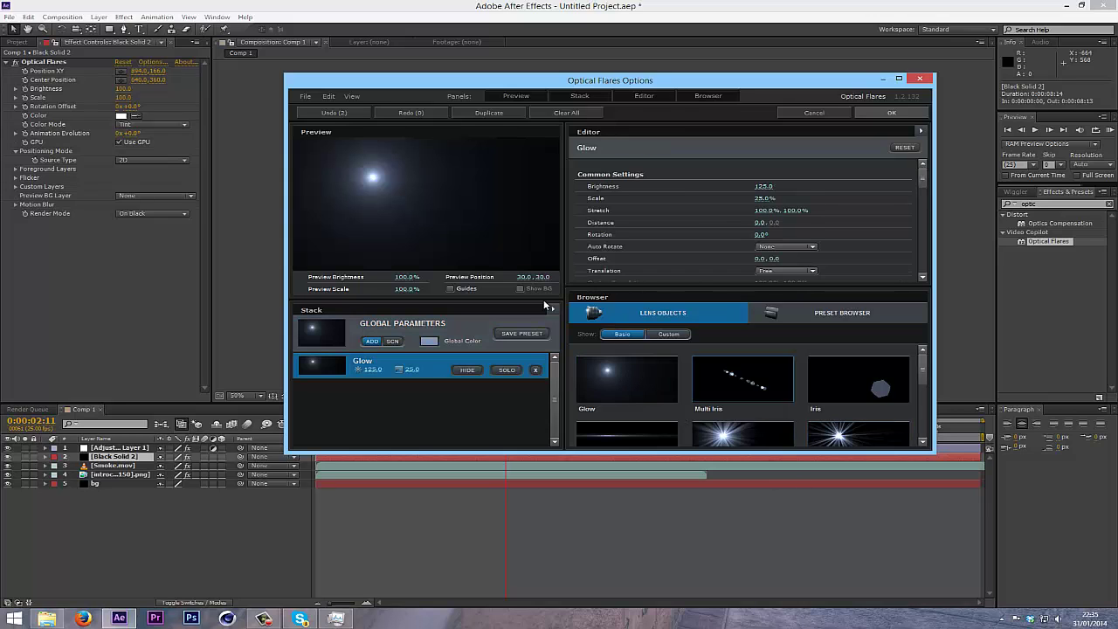
pyautogui.moveTo(402, 220); pyautogui.dragTo(416, 247)
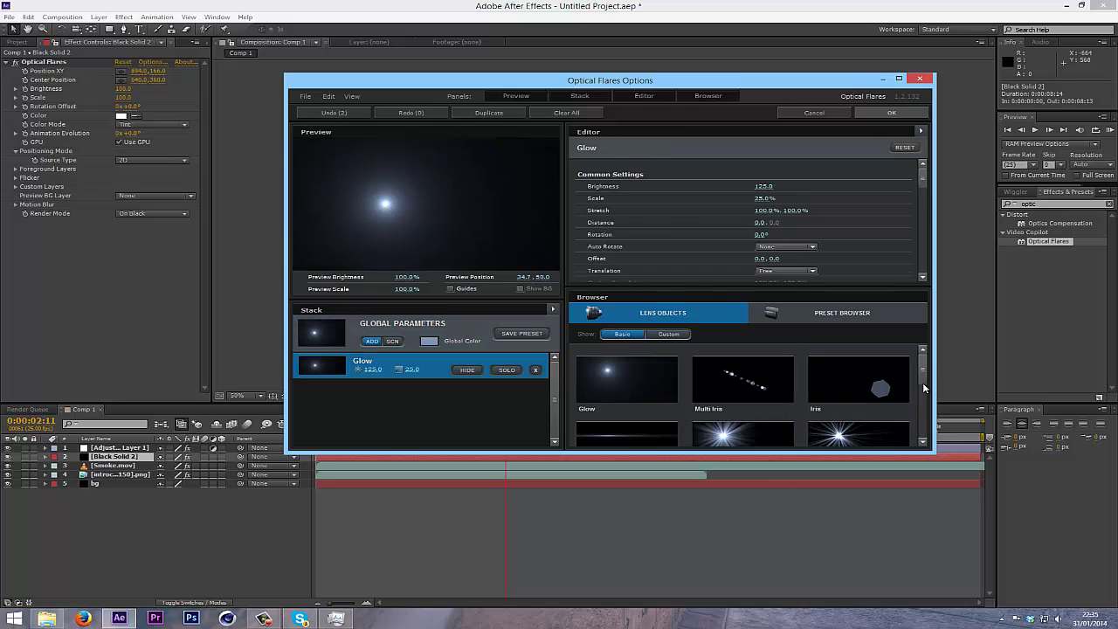
pyautogui.moveTo(923, 381); pyautogui.dragTo(924, 390)
pyautogui.click(650, 400)
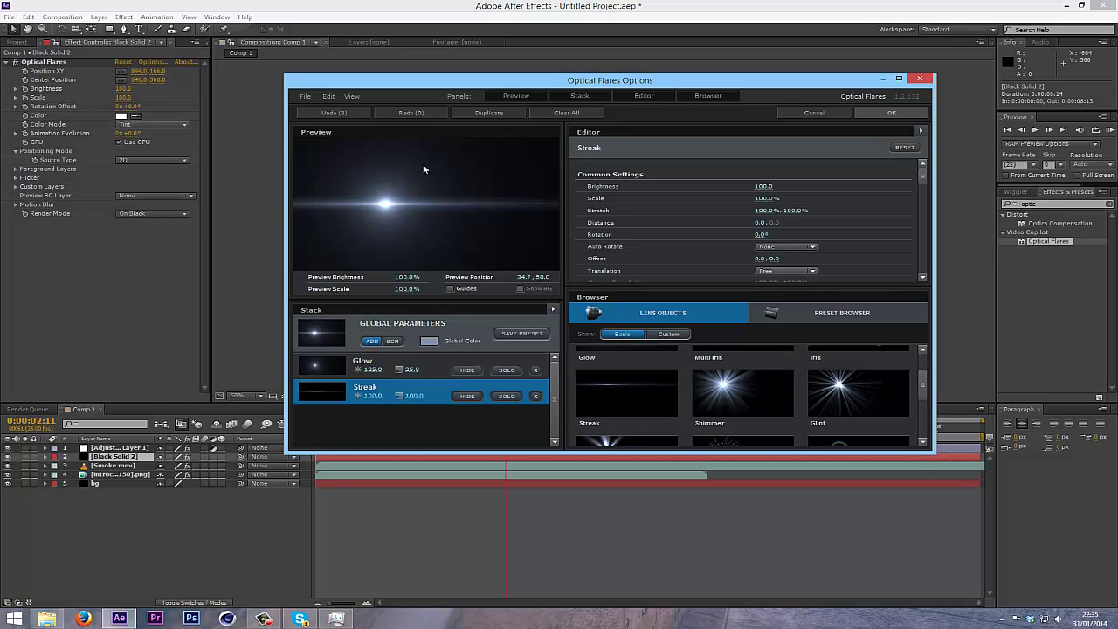
pyautogui.moveTo(414, 396)
pyautogui.mouseDown()
pyautogui.moveTo(523, 397)
pyautogui.moveTo(432, 403)
pyautogui.mouseUp()
pyautogui.moveTo(373, 396)
pyautogui.mouseDown()
pyautogui.moveTo(347, 408)
pyautogui.moveTo(410, 402)
pyautogui.moveTo(394, 376)
pyautogui.moveTo(420, 374)
pyautogui.mouseUp()
# Add a Shimmer at scale 275 and brightness 15, and apply the new flare
pyautogui.click(743, 393)
pyautogui.moveTo(414, 421); pyautogui.dragTo(512, 427)
pyautogui.moveTo(349, 428); pyautogui.dragTo(314, 429)
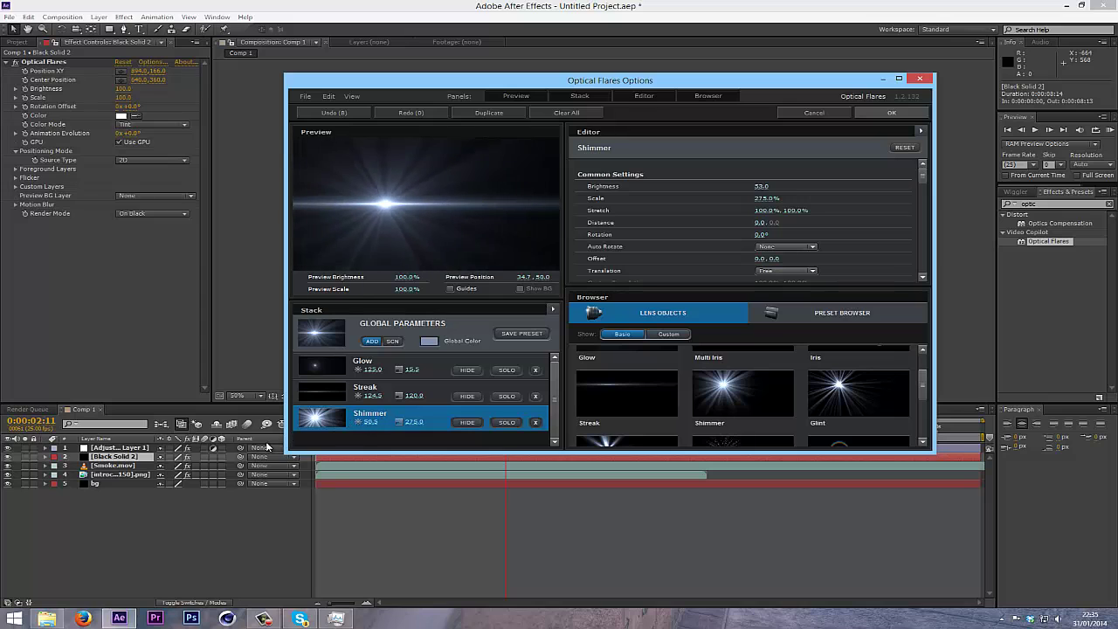
pyautogui.click(880, 111)
pyautogui.click(46, 61)
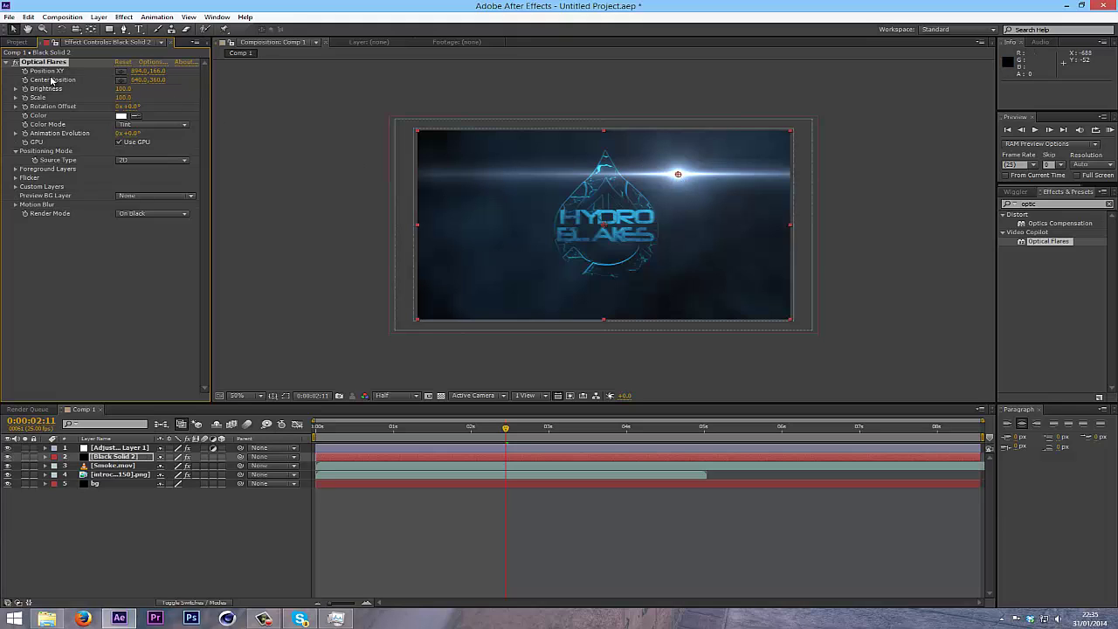
# Move the Optical Flares source on Black Solid 2 to the left side of the frame
pyautogui.click(123, 466)
pyautogui.click(122, 456)
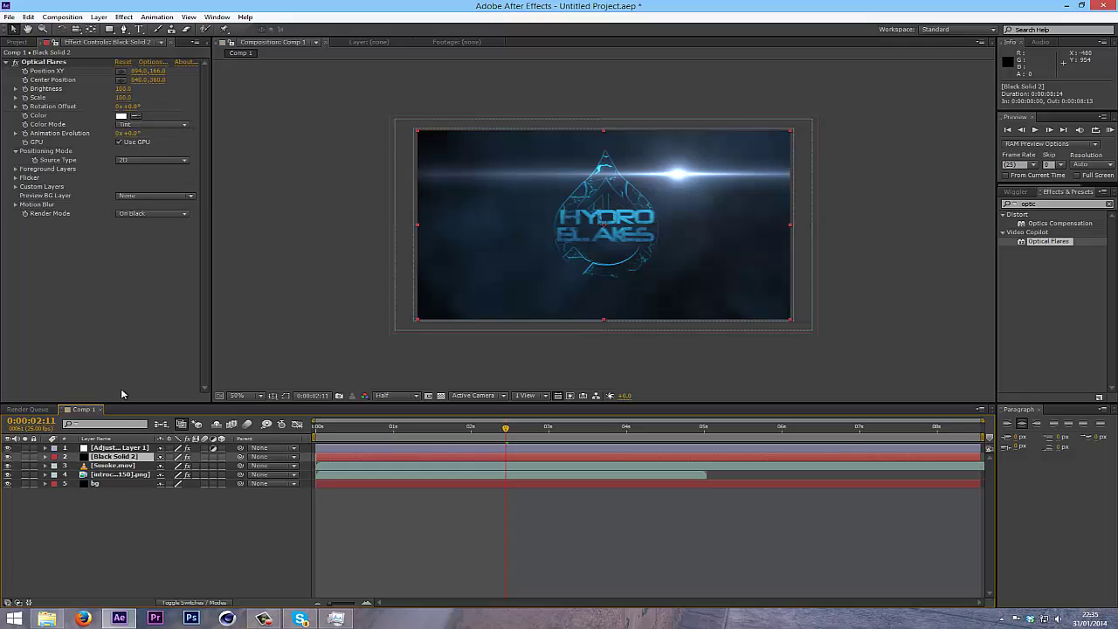
pyautogui.click(39, 63)
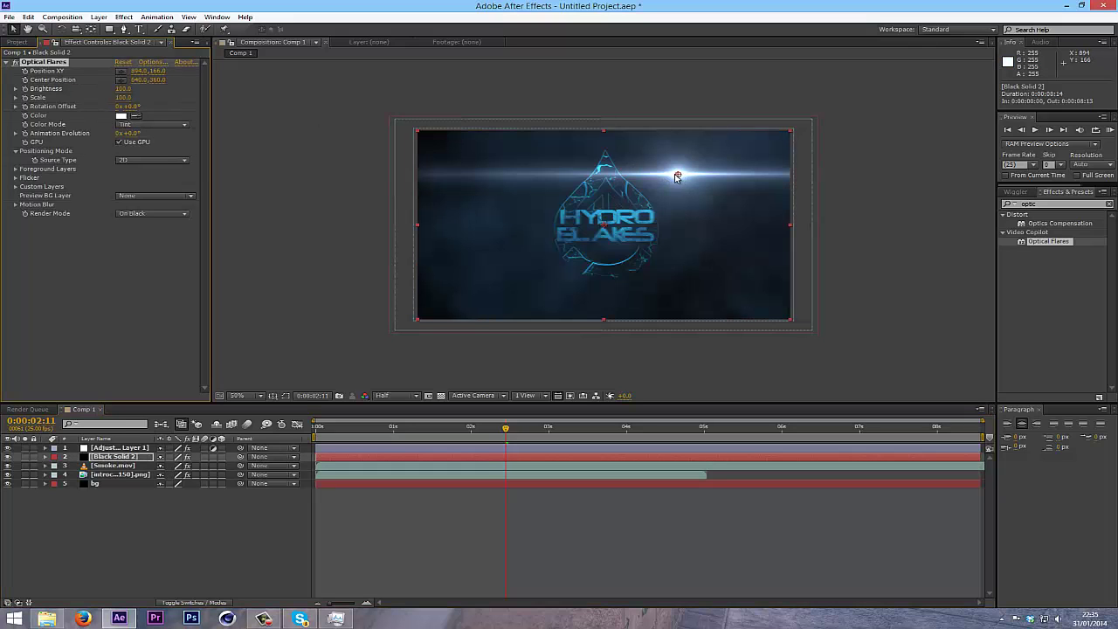
pyautogui.moveTo(675, 177); pyautogui.dragTo(415, 225)
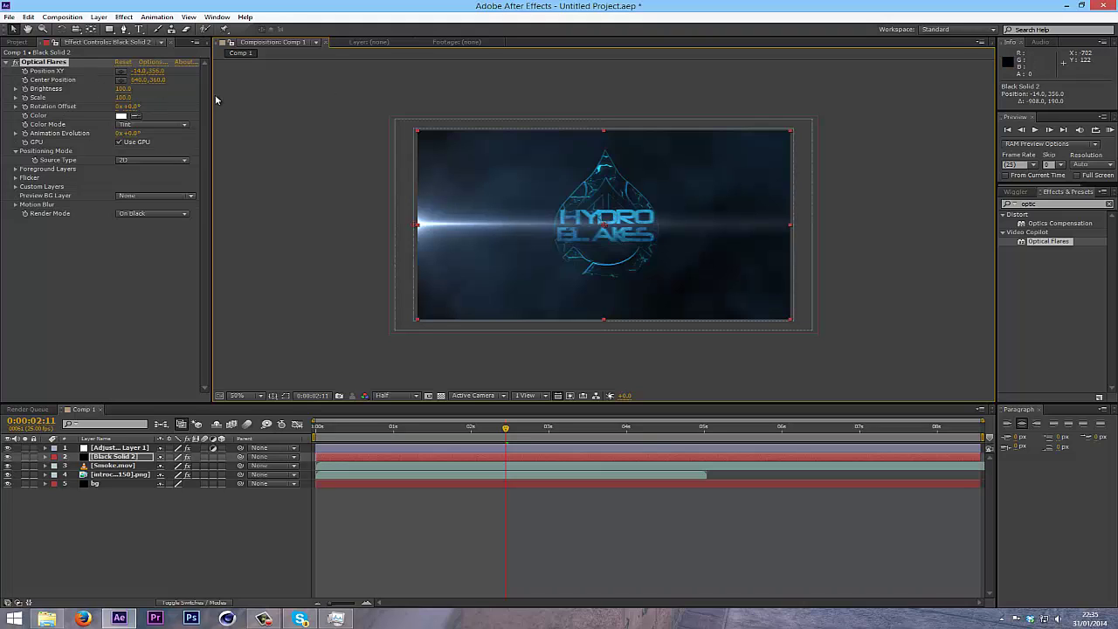
# Change the flare colour from white to a deep blue
pyautogui.click(122, 115)
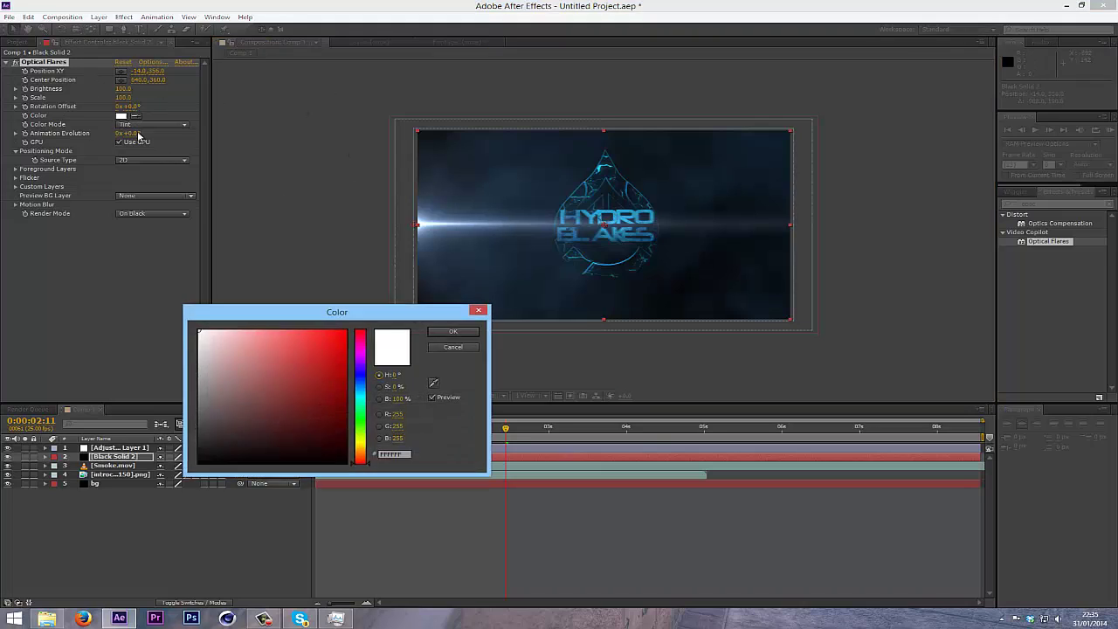
pyautogui.moveTo(354, 360); pyautogui.dragTo(367, 398)
pyautogui.moveTo(289, 387); pyautogui.dragTo(345, 352)
pyautogui.moveTo(362, 390); pyautogui.dragTo(319, 373)
pyautogui.click(453, 331)
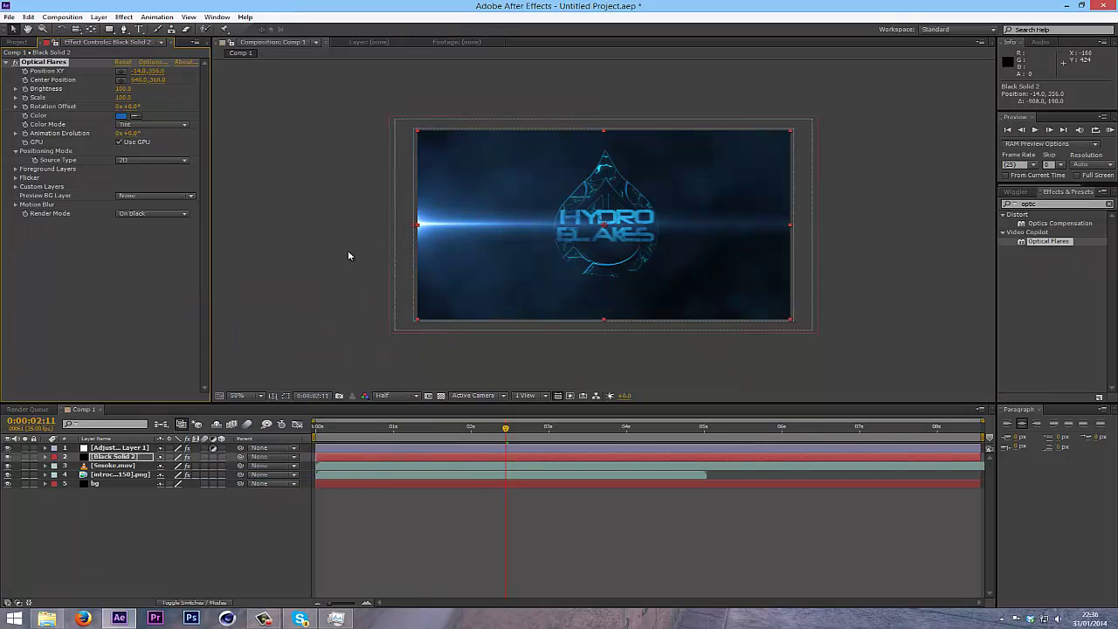
pyautogui.moveTo(472, 428); pyautogui.dragTo(314, 438)
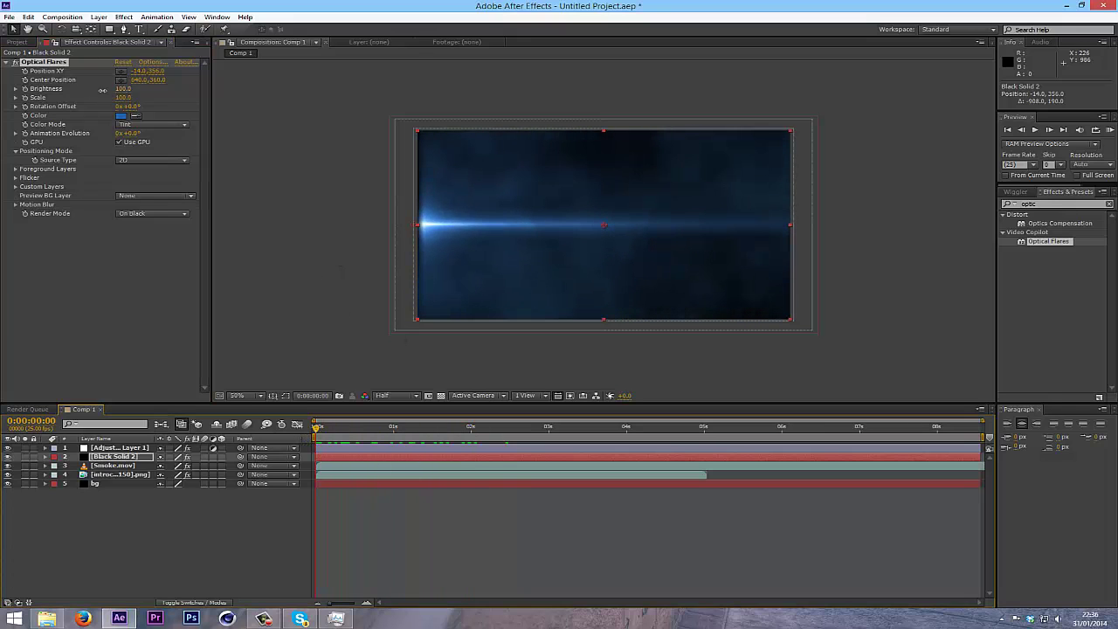
# Keyframe flare Brightness at 0 at the start and at 20 at 0:00:01:19
pyautogui.moveTo(124, 89); pyautogui.dragTo(4, 106)
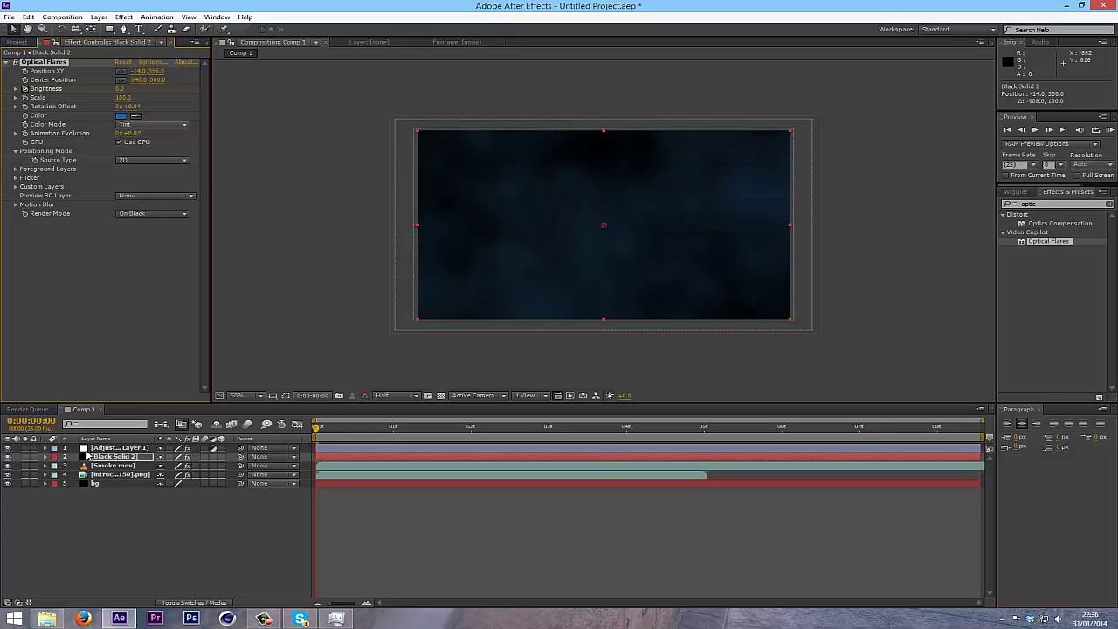
pyautogui.press('Return')
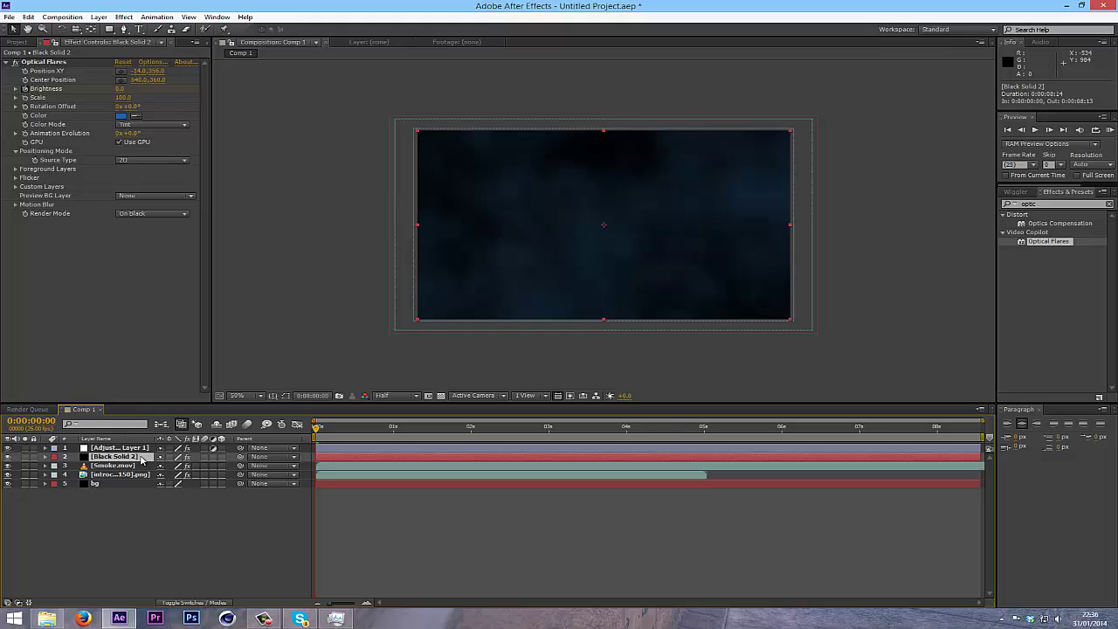
pyautogui.press('u')
pyautogui.press('u')
pyautogui.press('u')
pyautogui.press('u')
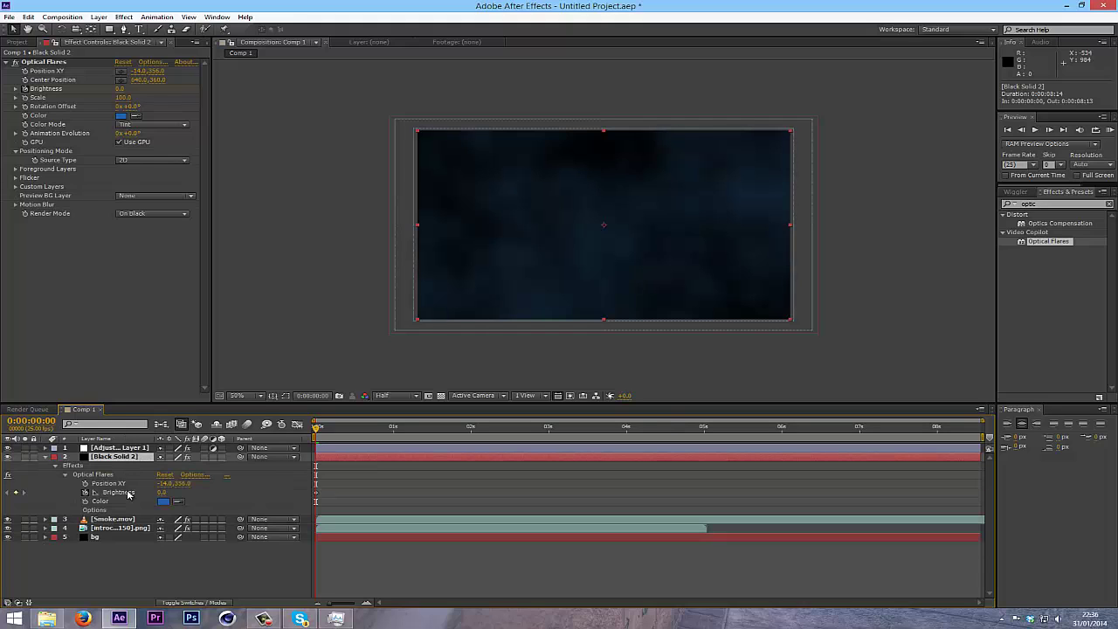
pyautogui.moveTo(321, 429); pyautogui.dragTo(452, 440)
pyautogui.moveTo(123, 89); pyautogui.dragTo(125, 89)
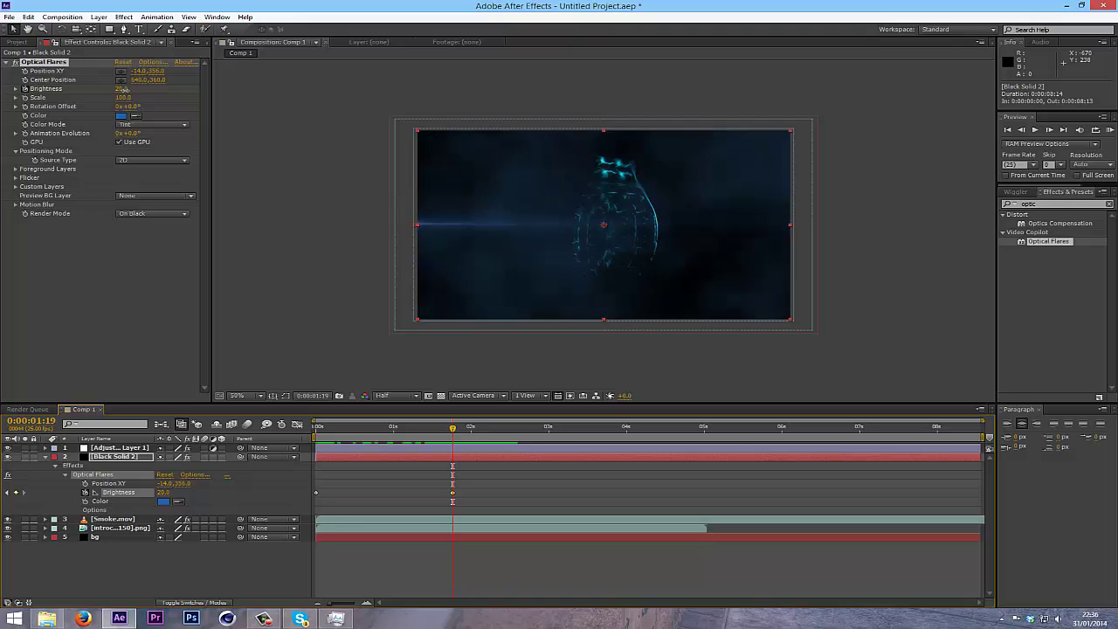
# Easy Ease In the Brightness keyframe, then add an eased 770 brightness burst at 0:00:02:12
pyautogui.rightClick(452, 492)
pyautogui.moveTo(520, 484)
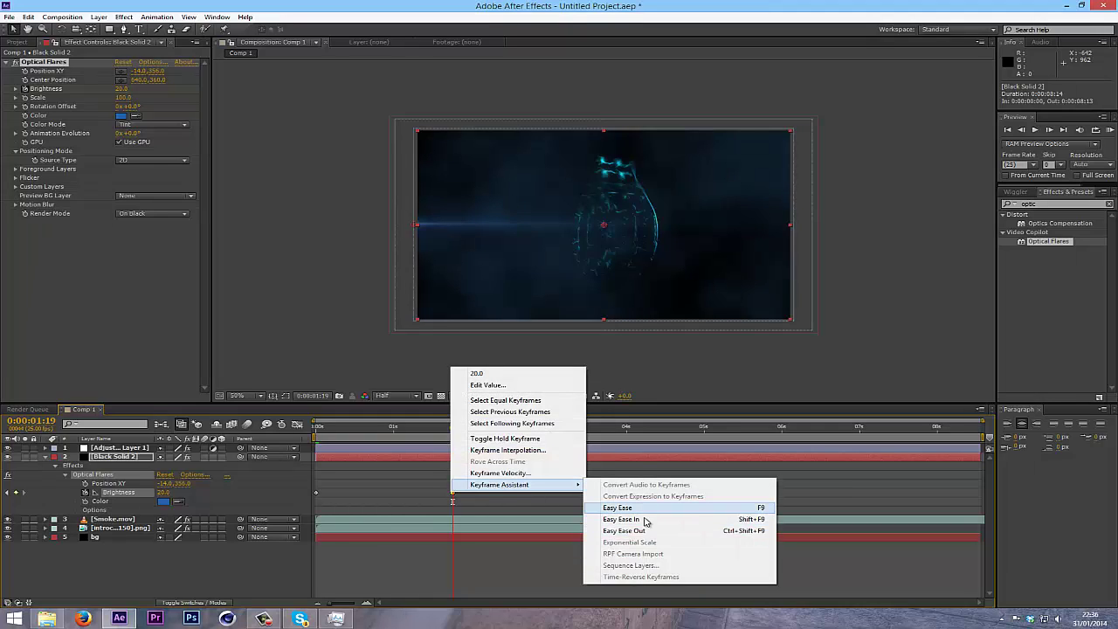
pyautogui.click(644, 519)
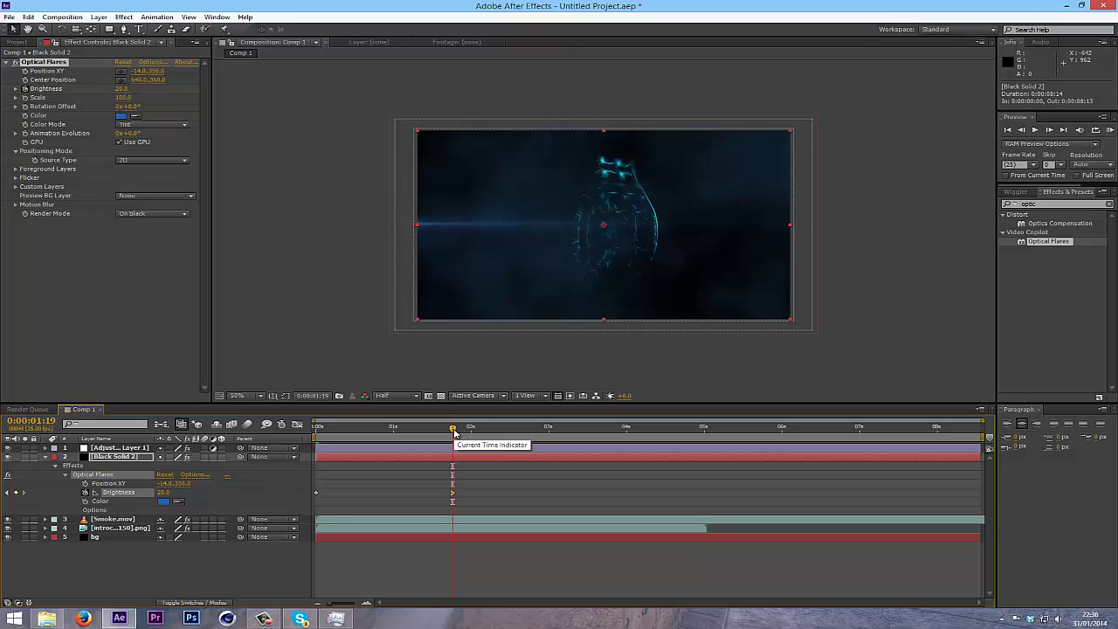
pyautogui.moveTo(453, 433); pyautogui.dragTo(486, 435)
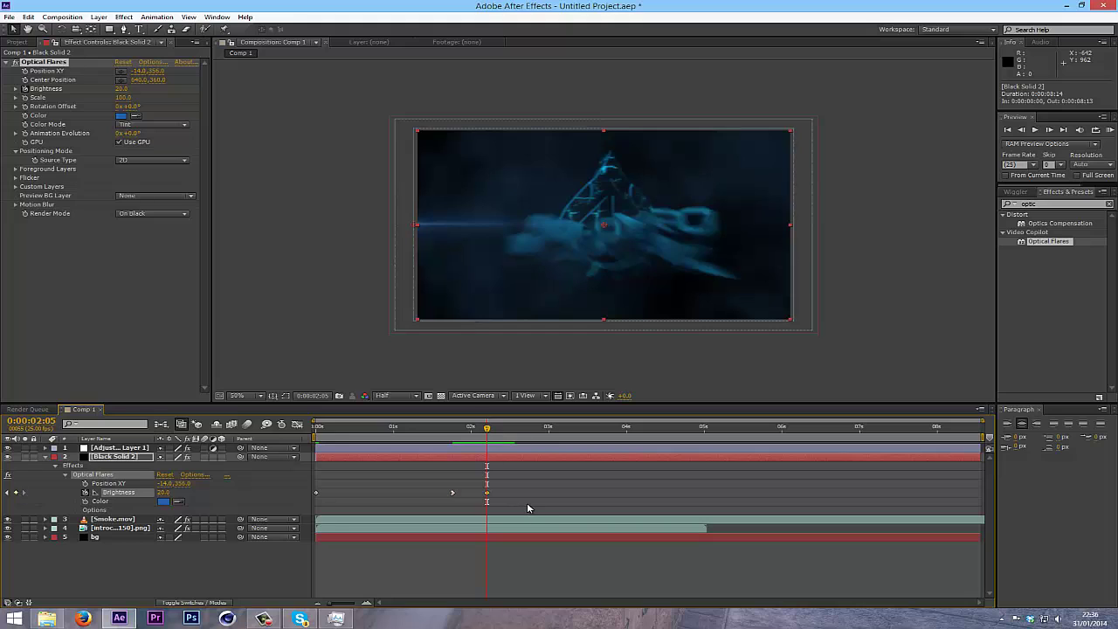
pyautogui.press('space')
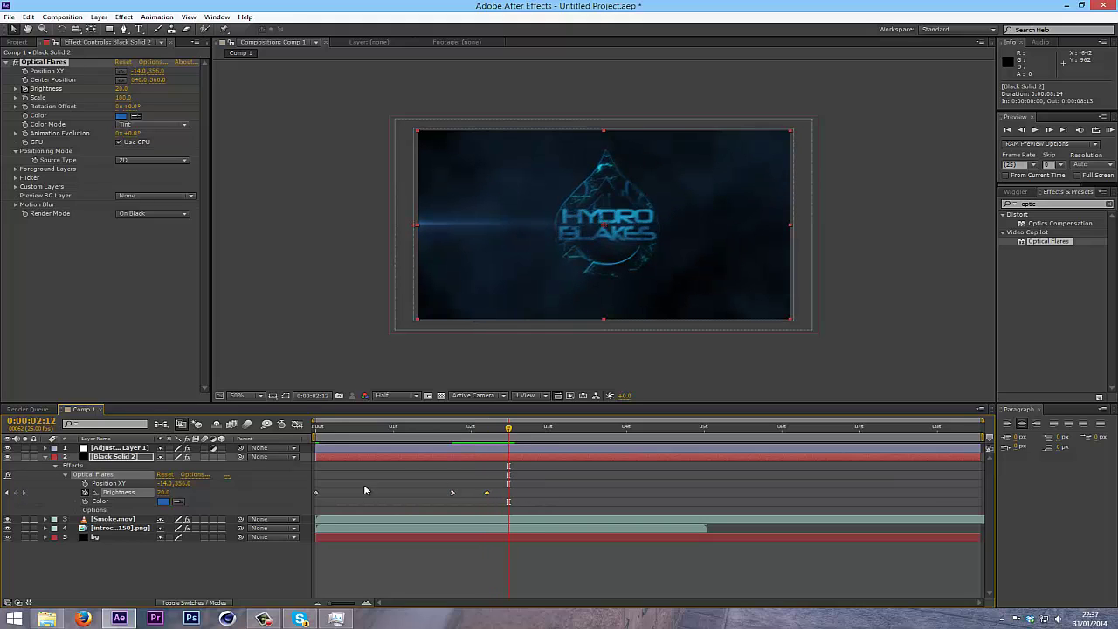
pyautogui.press('pageup')
pyautogui.moveTo(128, 90); pyautogui.dragTo(164, 99)
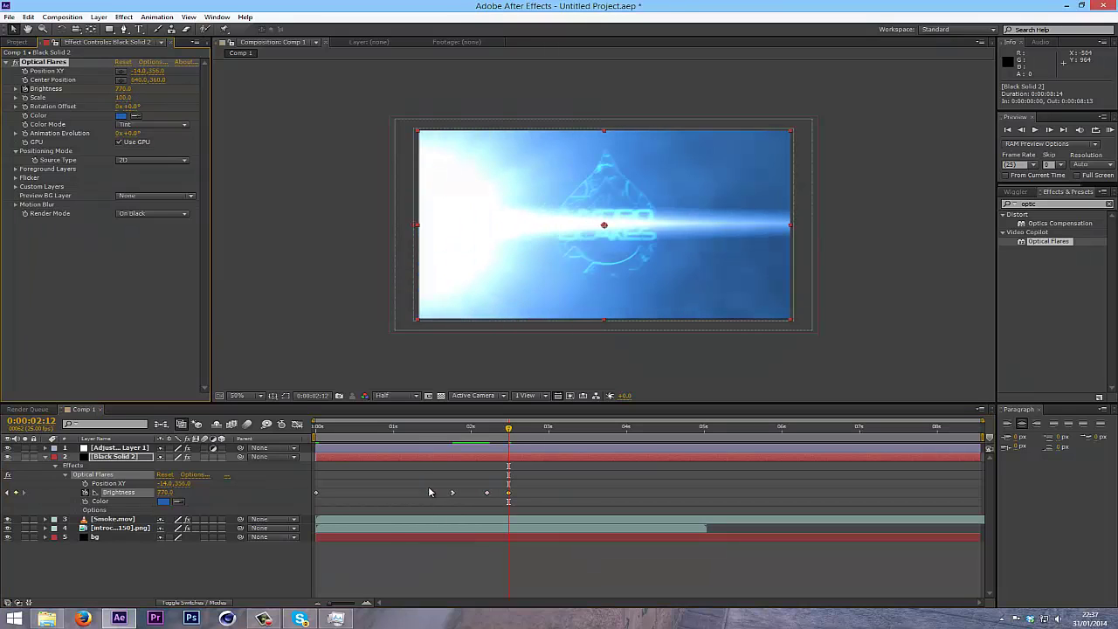
pyautogui.rightClick(509, 494)
pyautogui.moveTo(568, 484)
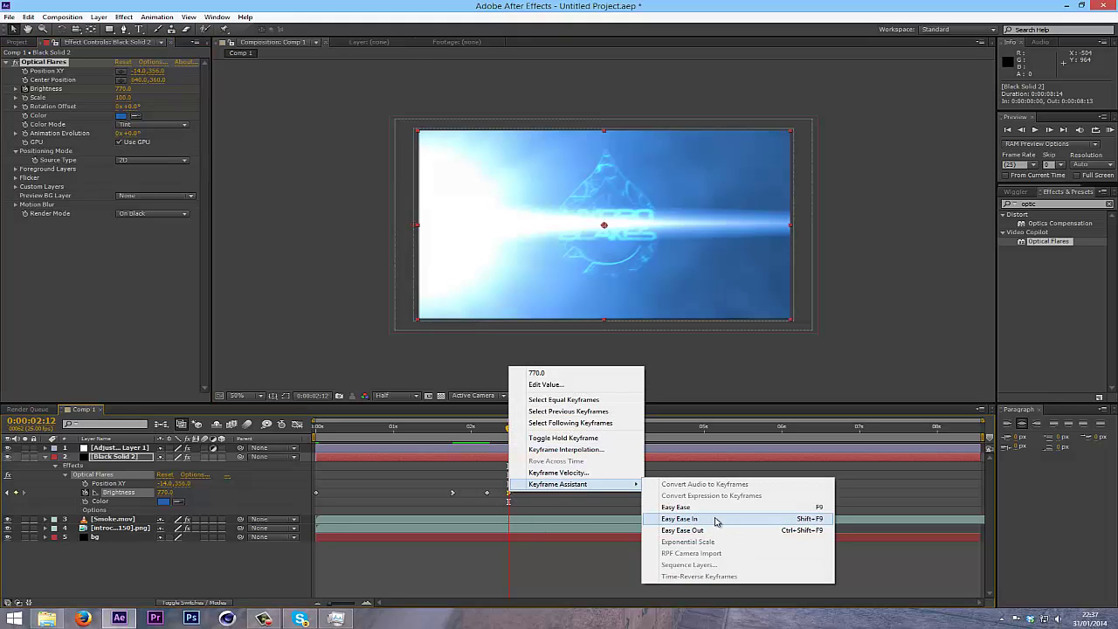
pyautogui.click(568, 507)
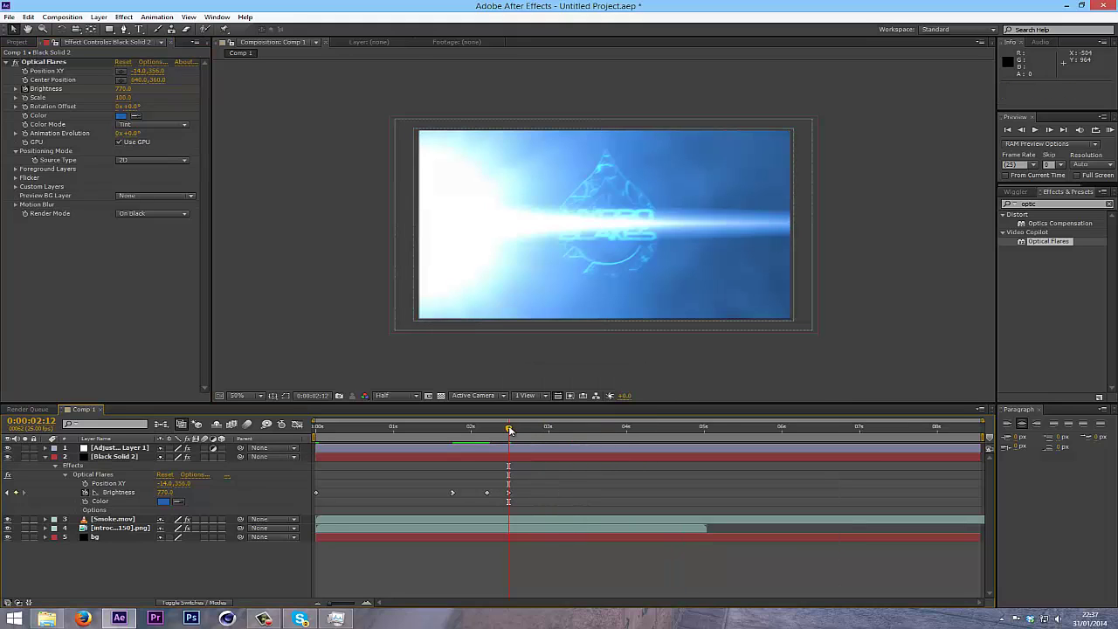
pyautogui.moveTo(504, 437)
pyautogui.mouseDown()
pyautogui.moveTo(472, 441)
pyautogui.moveTo(510, 449)
pyautogui.mouseUp()
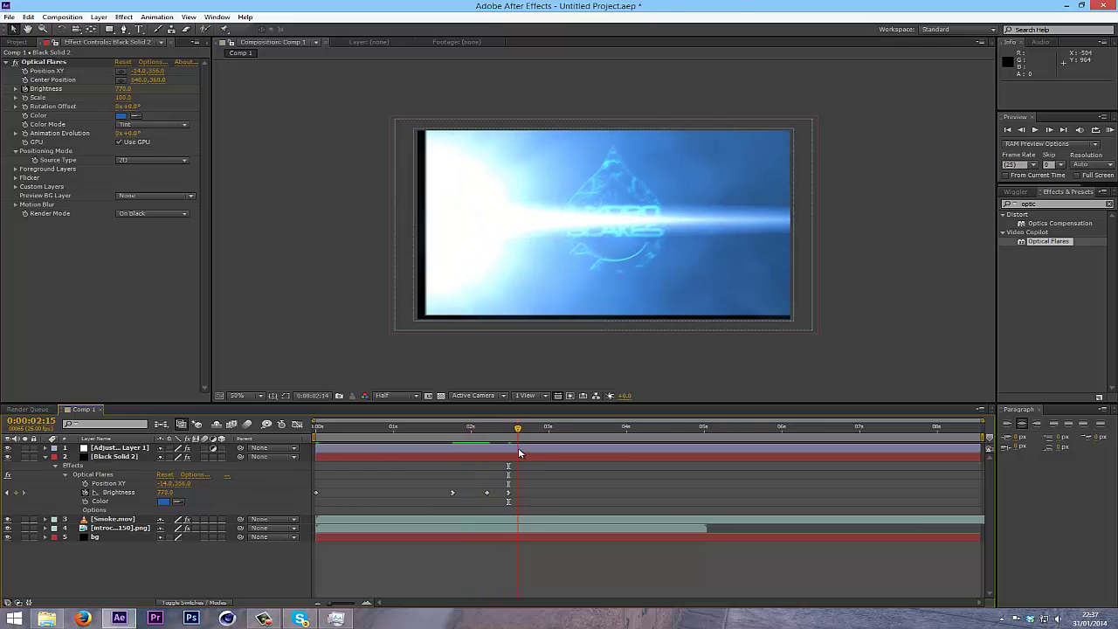
# Set flare Brightness to 100 at 0:00:02:16
pyautogui.press('pagedown')
pyautogui.press('pagedown')
pyautogui.press('pagedown')
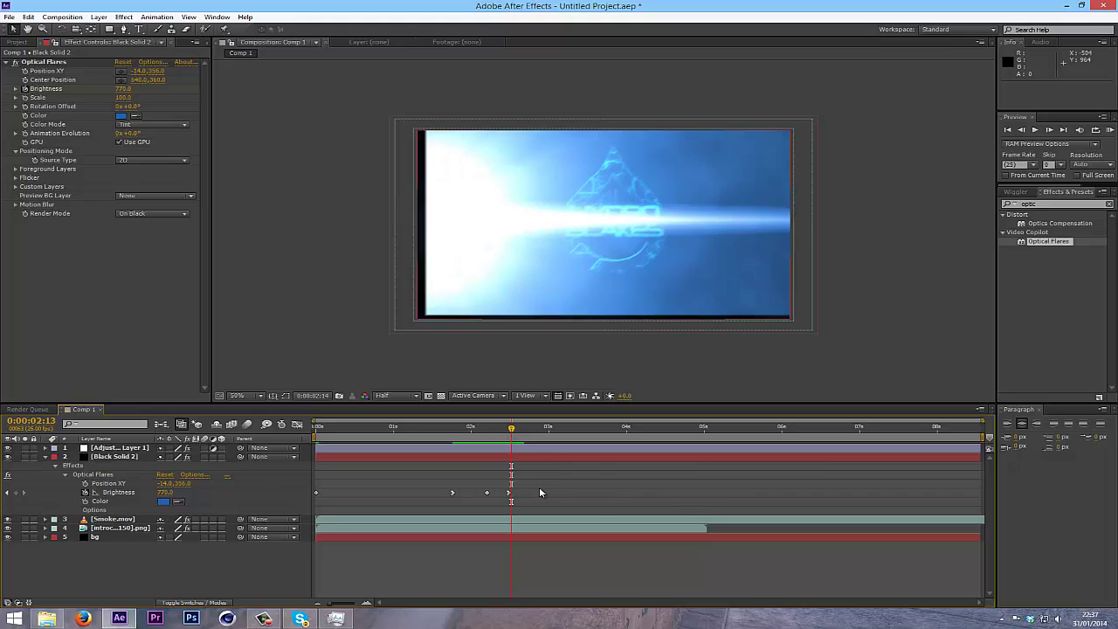
pyautogui.press('pagedown')
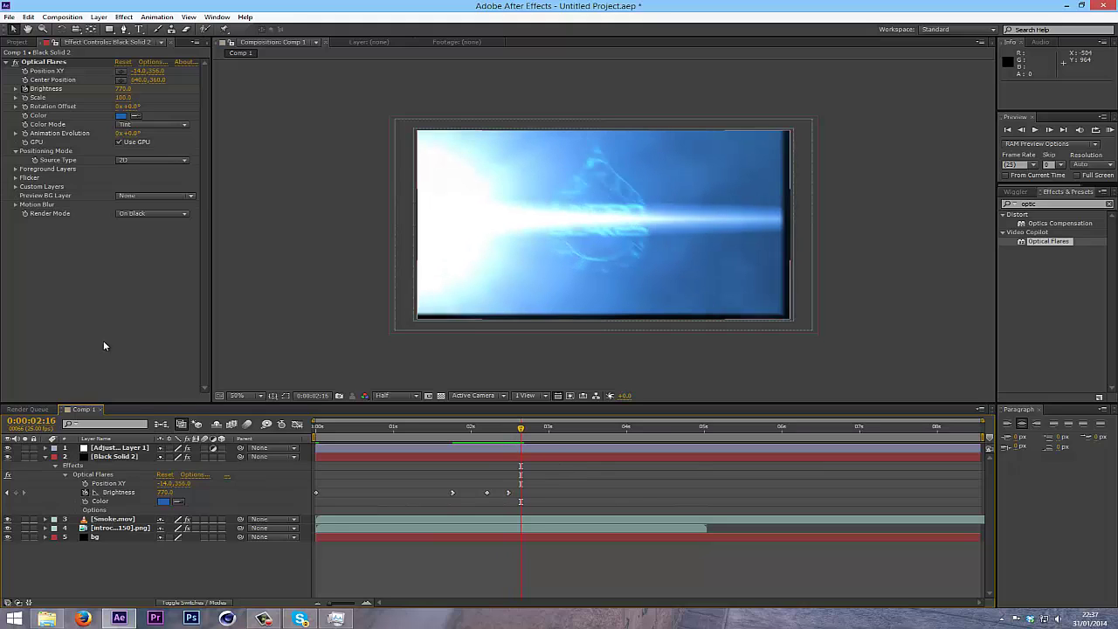
pyautogui.click(124, 91)
pyautogui.write('10')
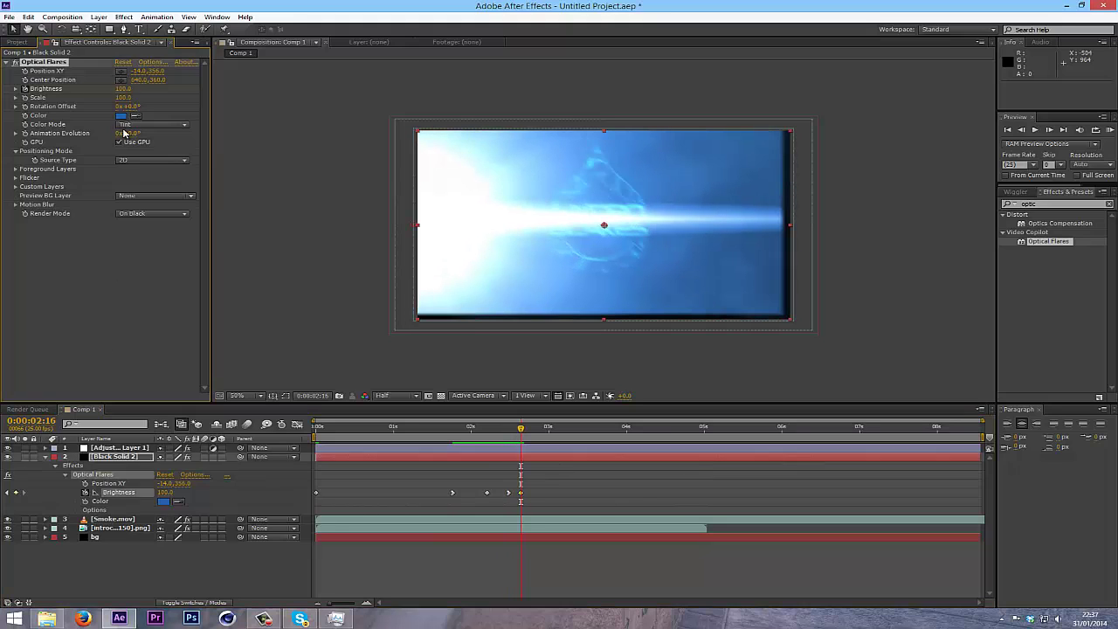
pyautogui.write('0')
pyautogui.press('Return')
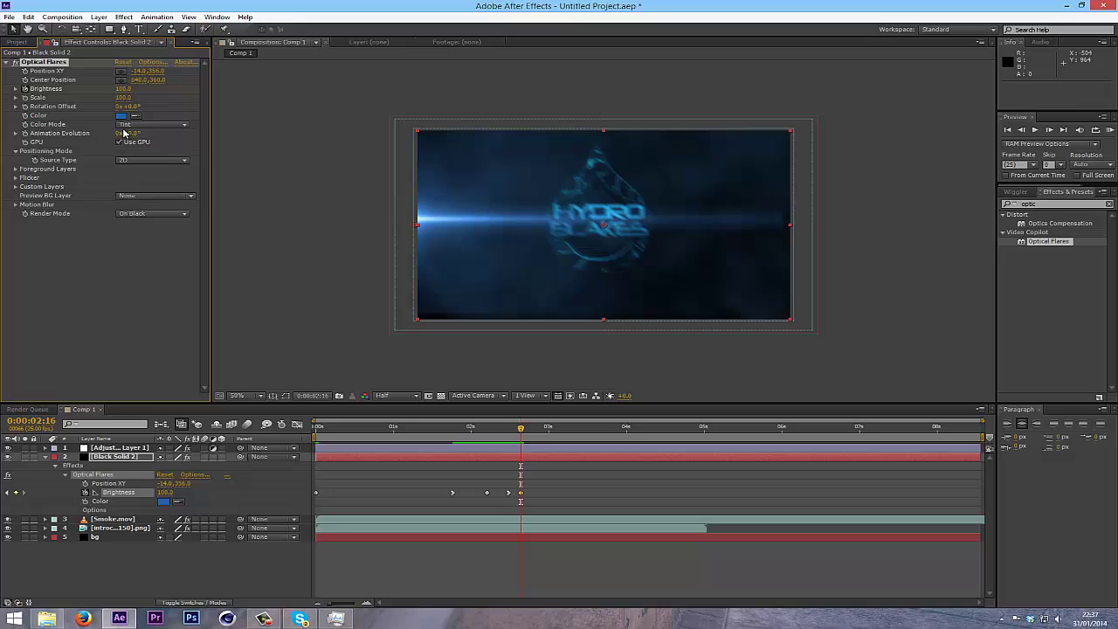
# Set the flare's Flicker Speed and Amount to 15
pyautogui.click(15, 178)
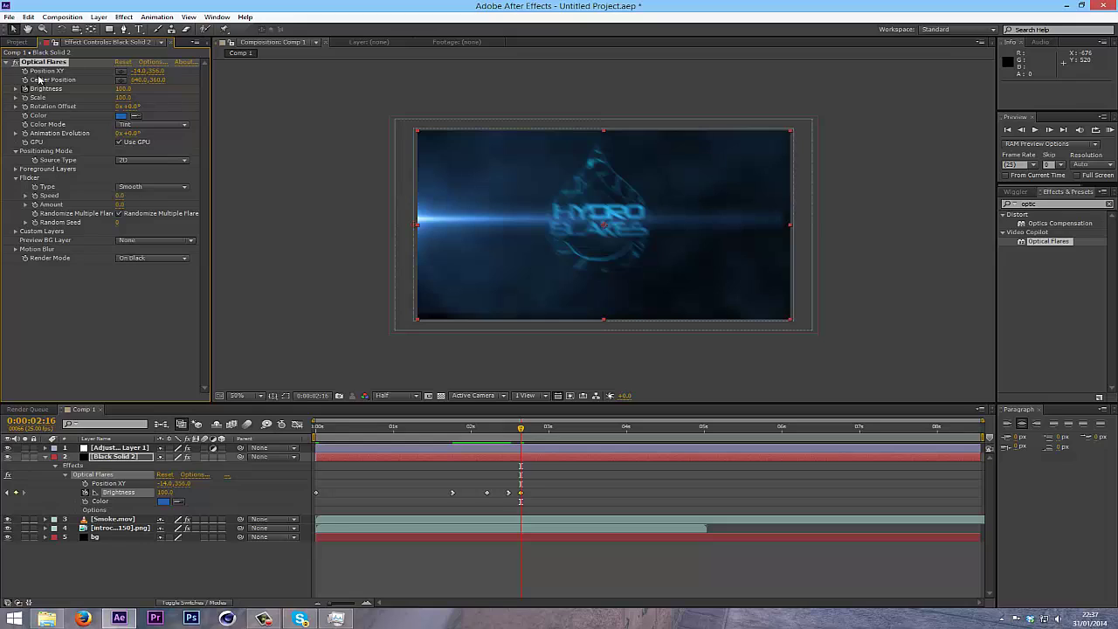
pyautogui.moveTo(116, 196); pyautogui.dragTo(133, 205)
pyautogui.click(285, 323)
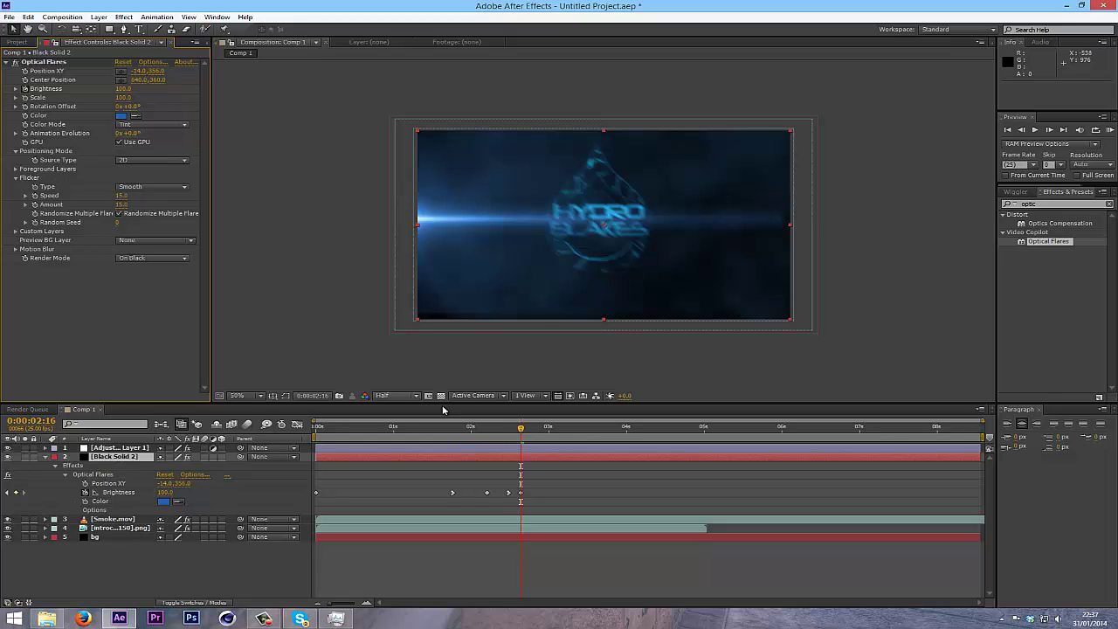
pyautogui.moveTo(512, 431); pyautogui.dragTo(744, 446)
# Scale Black Solid 2 to 105% and preview the logo reveal frame by frame
pyautogui.press('s')
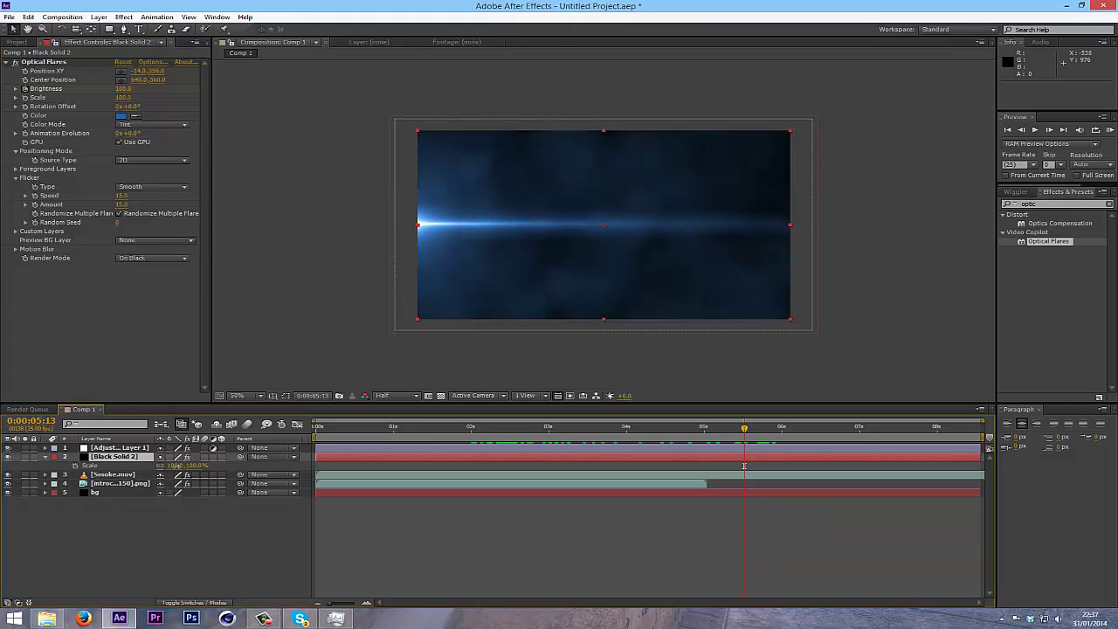
pyautogui.moveTo(179, 465); pyautogui.dragTo(182, 464)
pyautogui.click(382, 337)
pyautogui.press('space')
pyautogui.moveTo(724, 429); pyautogui.dragTo(686, 454)
pyautogui.moveTo(621, 467); pyautogui.dragTo(462, 466)
pyautogui.click(466, 442)
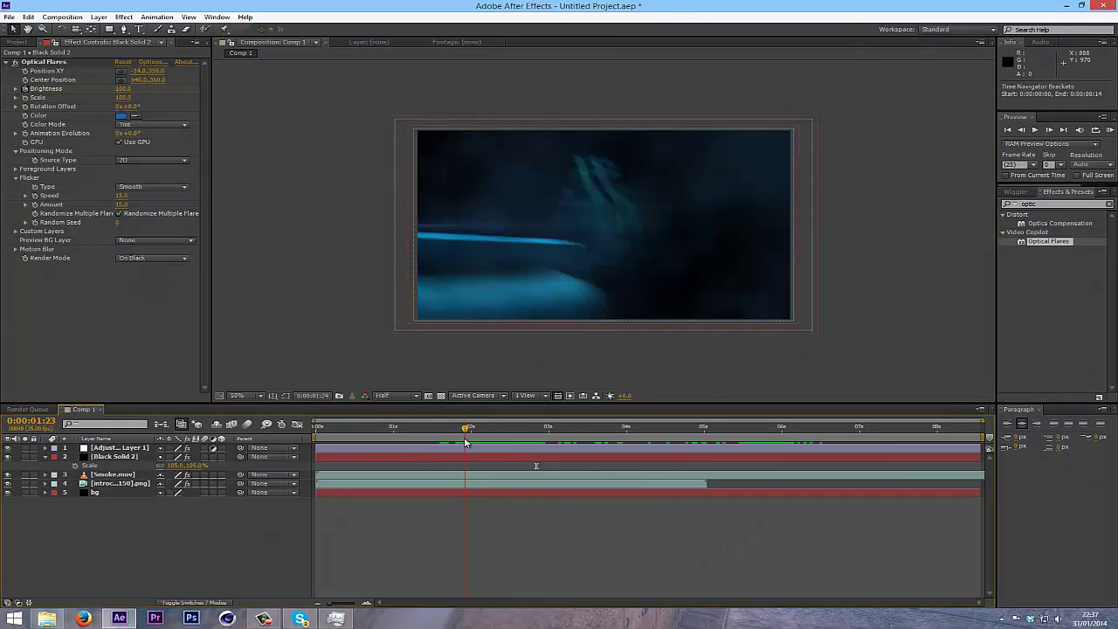
pyautogui.press('pagedown')
pyautogui.press('pagedown')
pyautogui.press('pagedown')
pyautogui.press('pagedown')
pyautogui.press('pagedown')
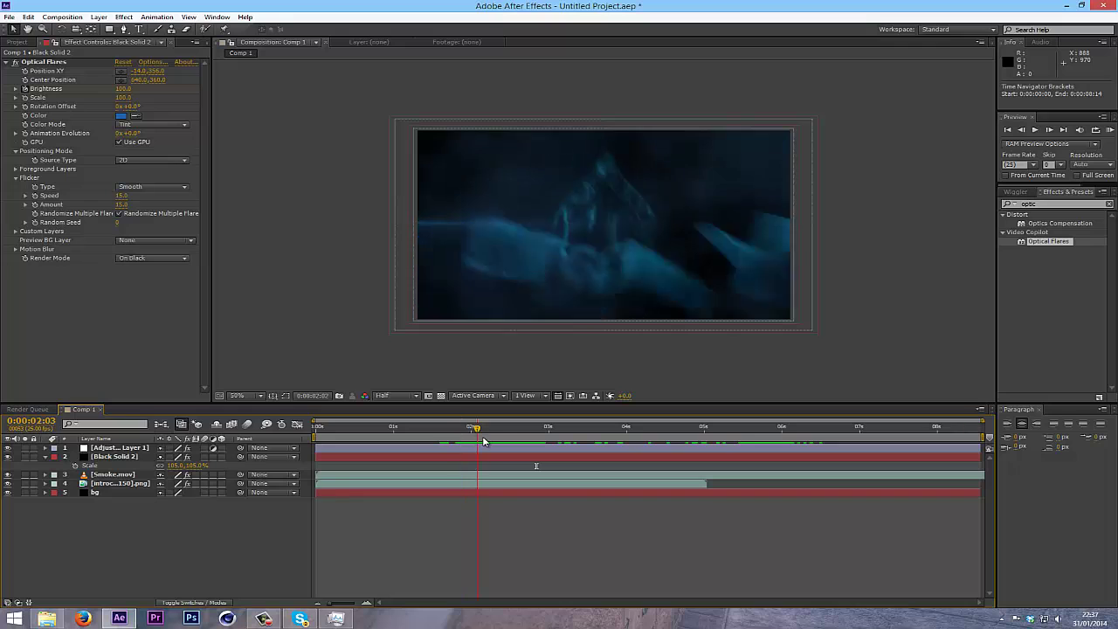
pyautogui.moveTo(488, 440); pyautogui.dragTo(462, 444)
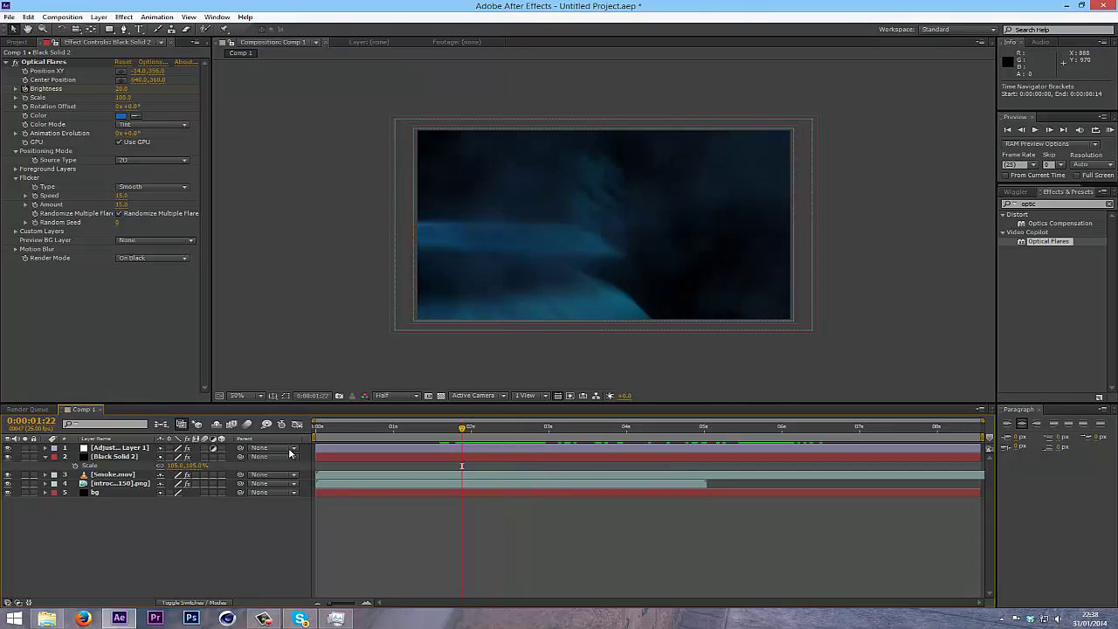
pyautogui.press('pageup')
pyautogui.press('pageup')
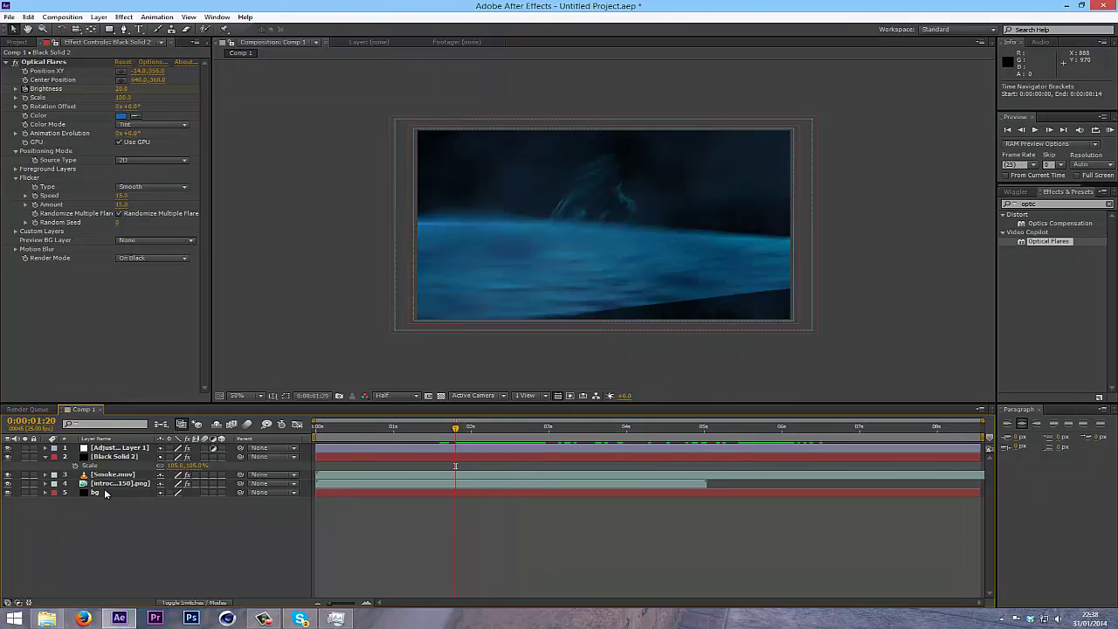
# Enable time remapping on the intro sequence and shift a Time Remap keyframe one frame later
pyautogui.click(108, 486)
pyautogui.rightClick(108, 486)
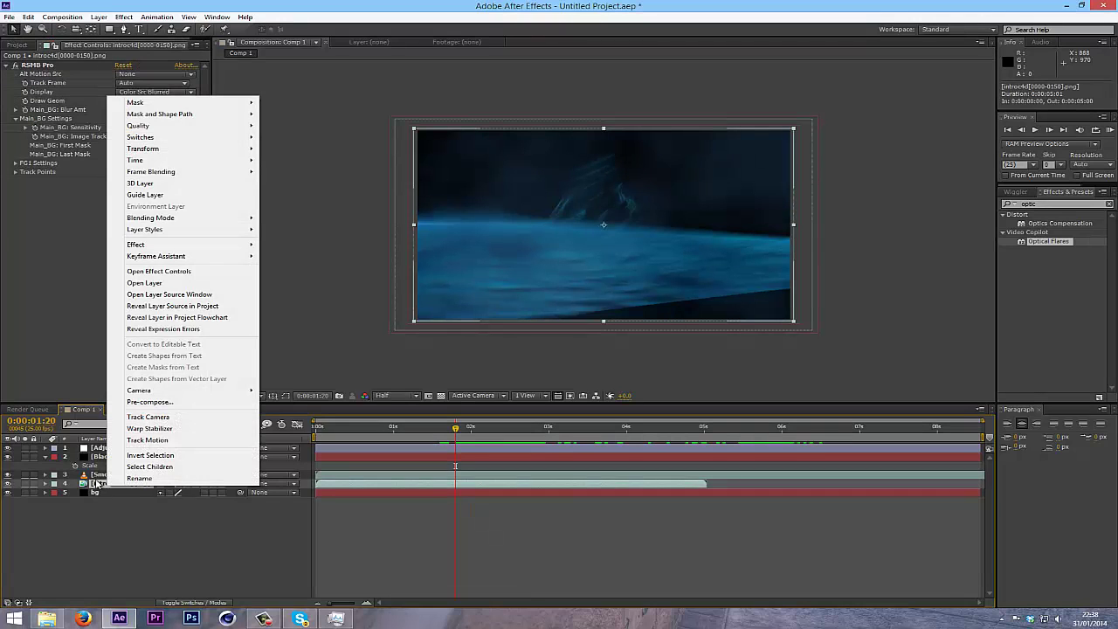
pyautogui.moveTo(159, 160)
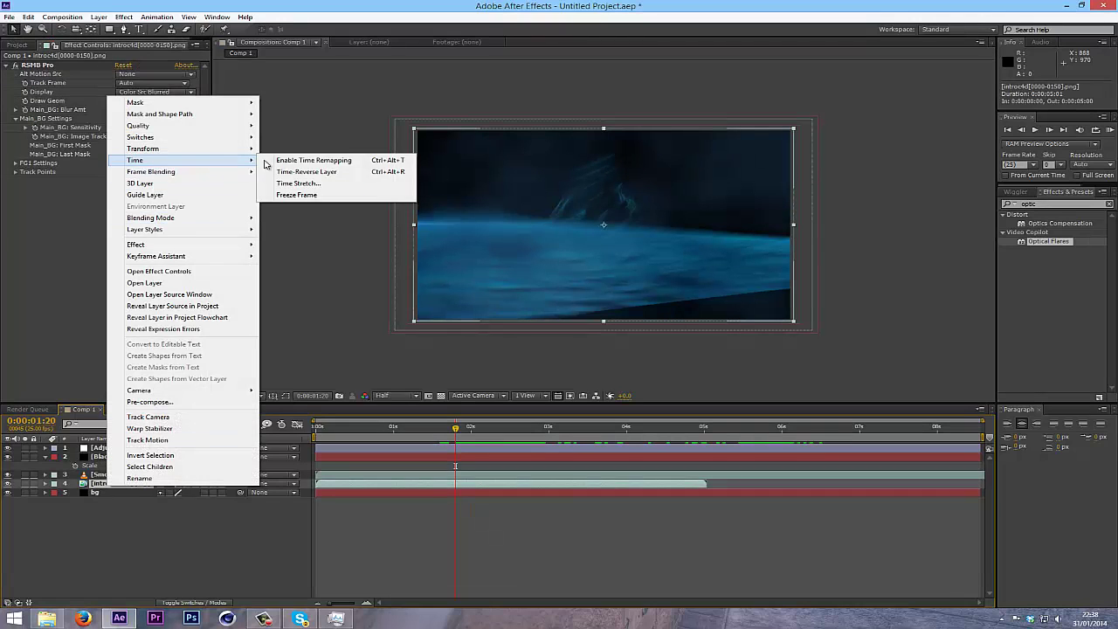
pyautogui.click(307, 161)
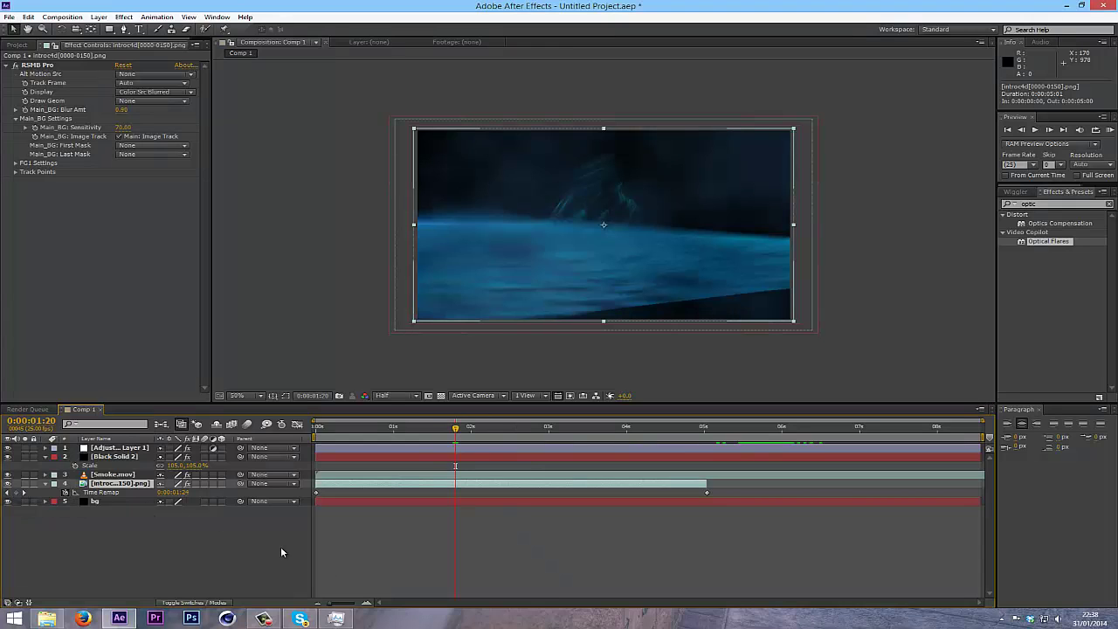
pyautogui.click(17, 494)
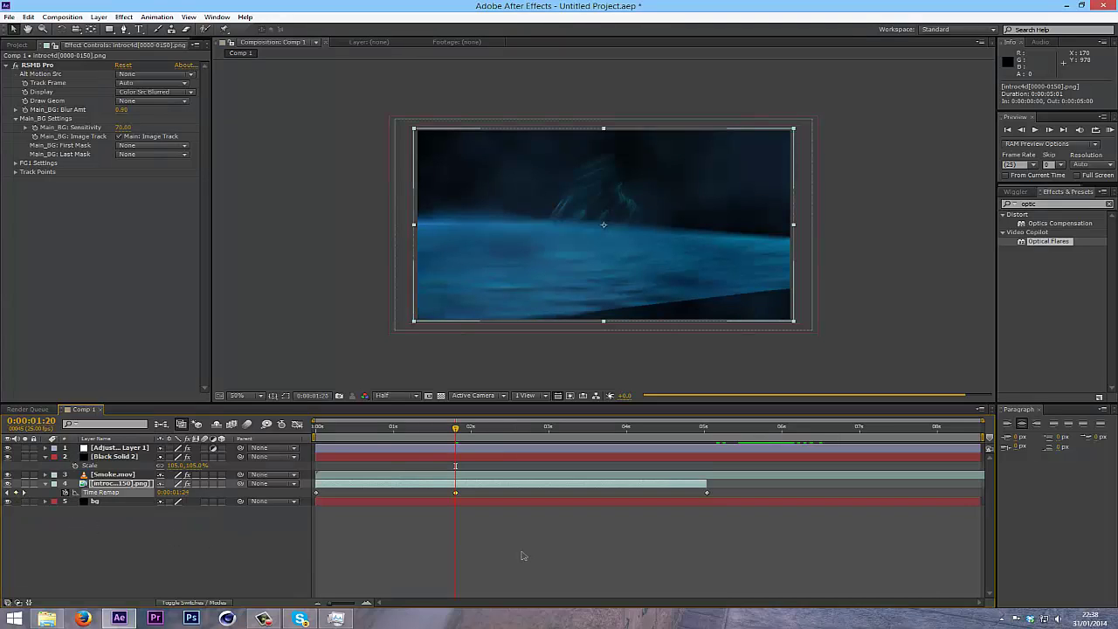
pyautogui.moveTo(469, 428); pyautogui.dragTo(510, 422)
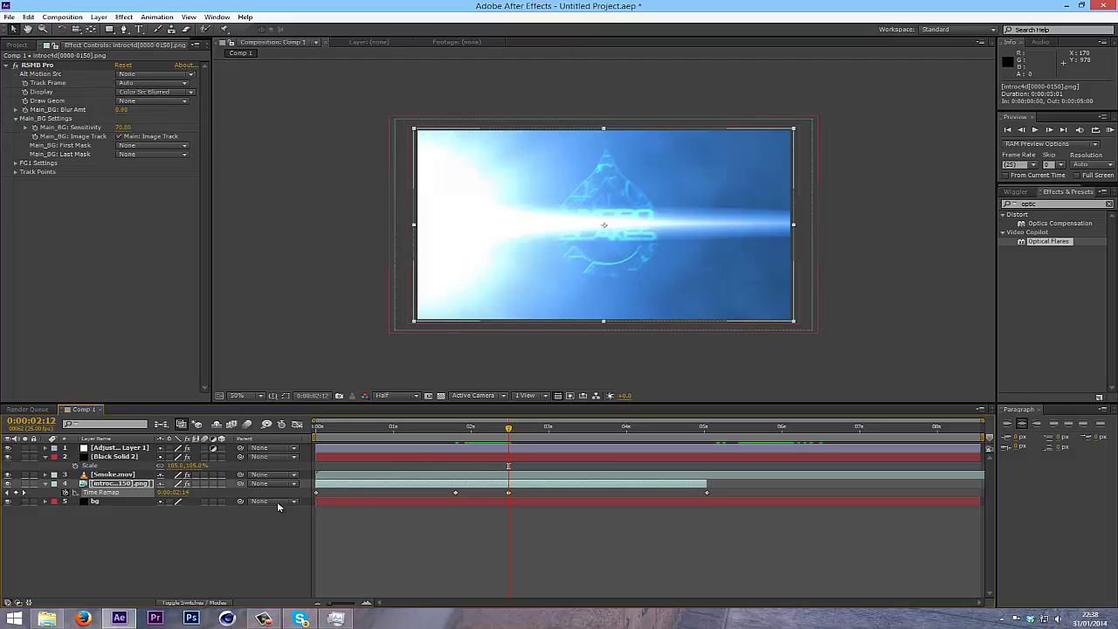
pyautogui.click(507, 494)
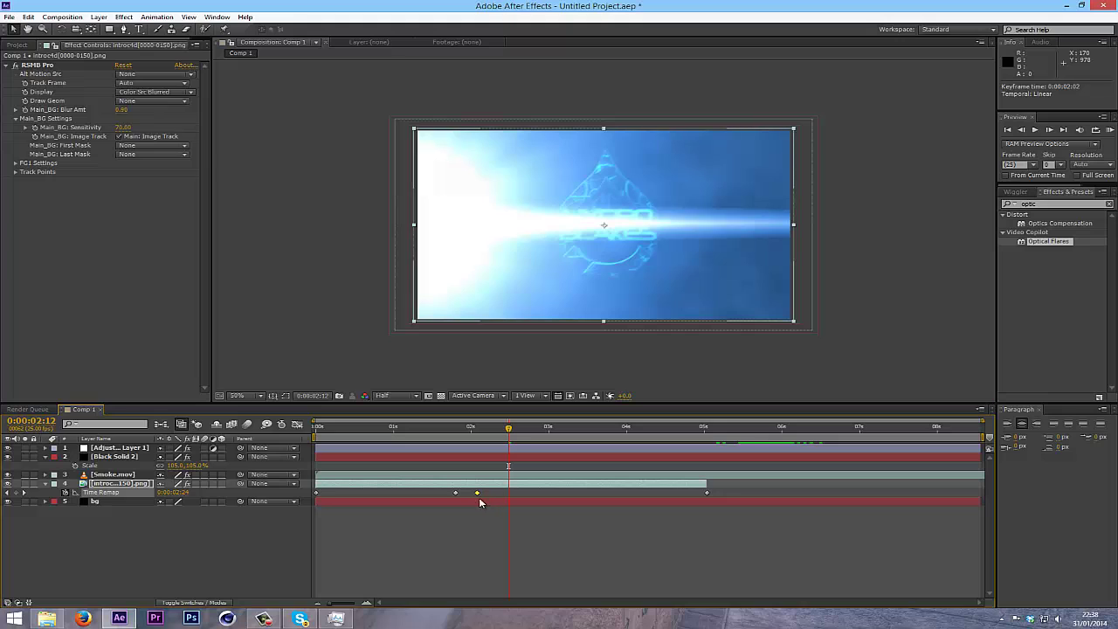
pyautogui.moveTo(486, 498); pyautogui.dragTo(488, 498)
# Preview the retimed logo reveal from 0:00:01:20
pyautogui.click(456, 429)
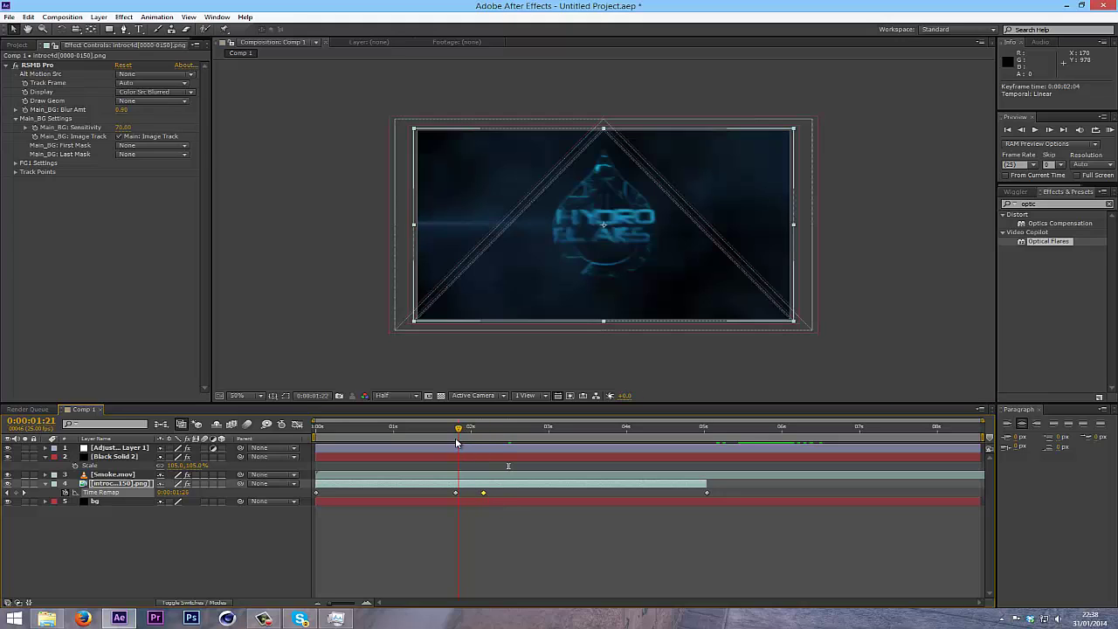
pyautogui.press('space')
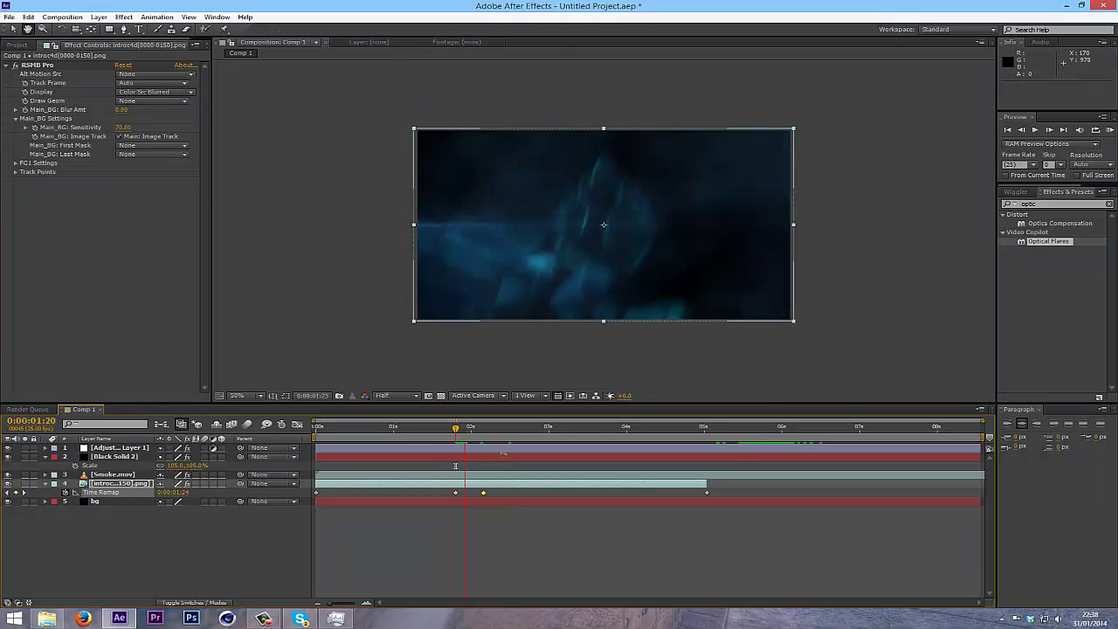
pyautogui.click(450, 431)
pyautogui.press('space')
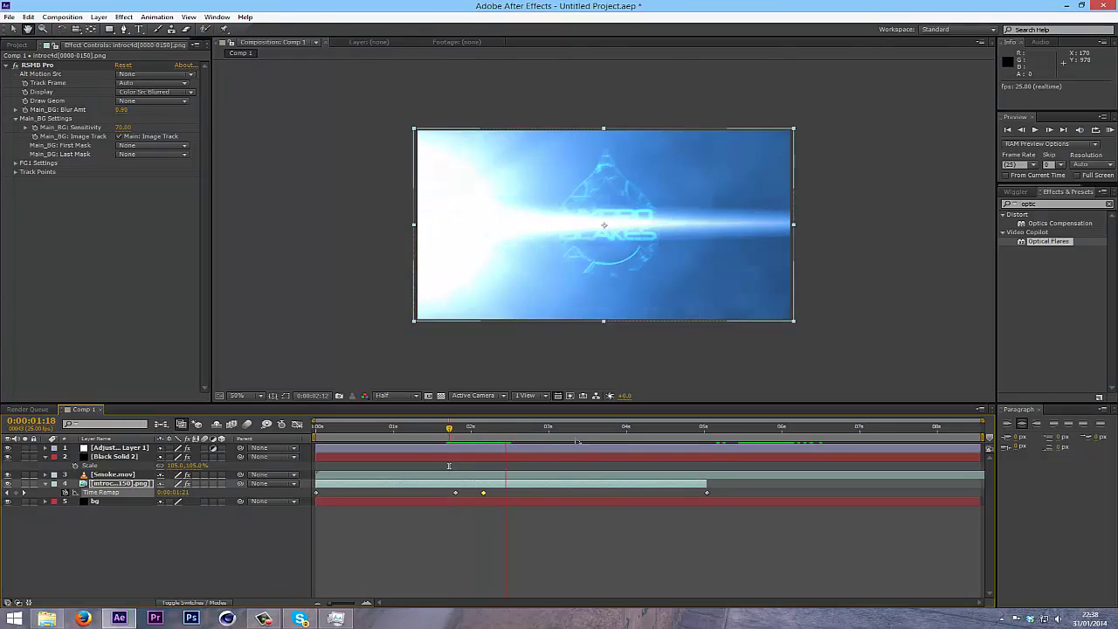
pyautogui.press('space')
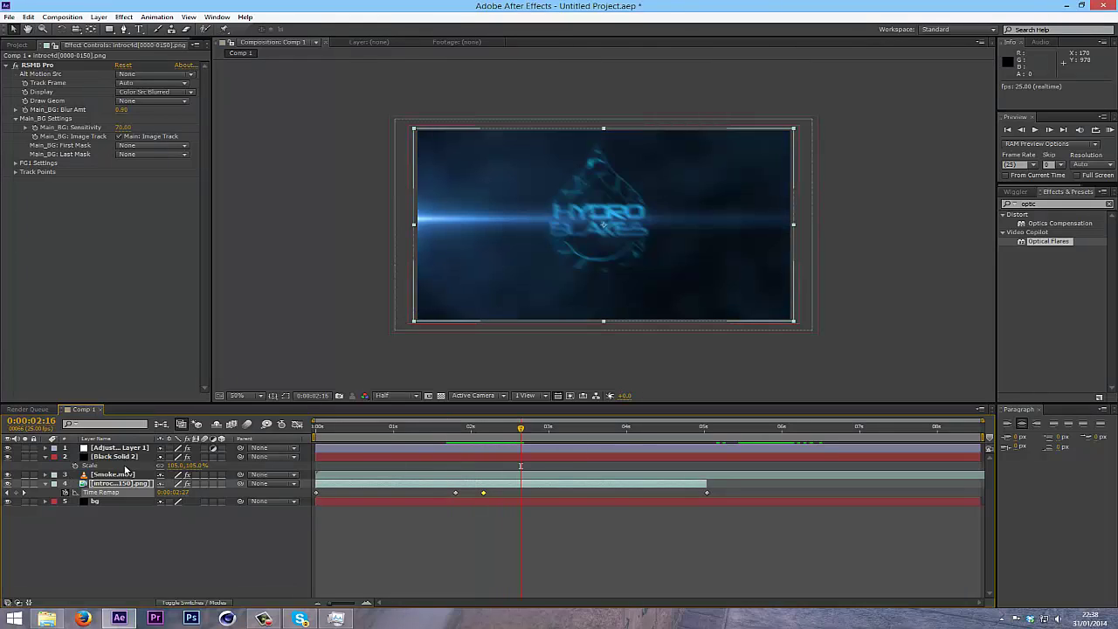
# Move Black Solid 2's Brightness keyframes earlier so the burst ends around 0:00:02:08
pyautogui.click(123, 456)
pyautogui.press('u')
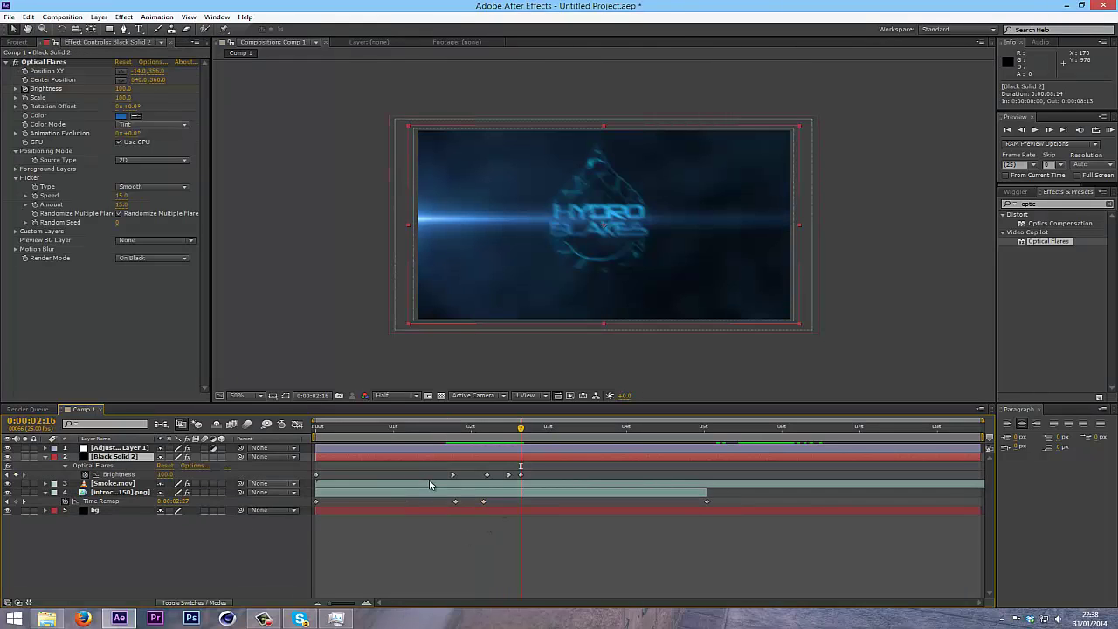
pyautogui.moveTo(416, 469); pyautogui.dragTo(510, 480)
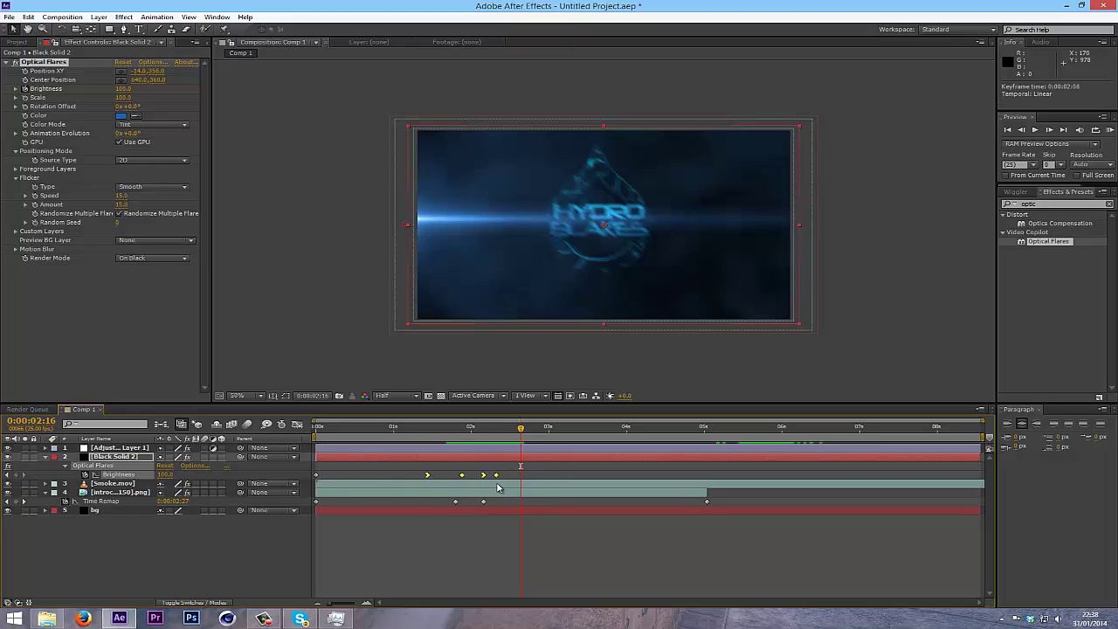
pyautogui.click(484, 435)
pyautogui.moveTo(484, 435); pyautogui.dragTo(456, 478)
pyautogui.click(453, 478)
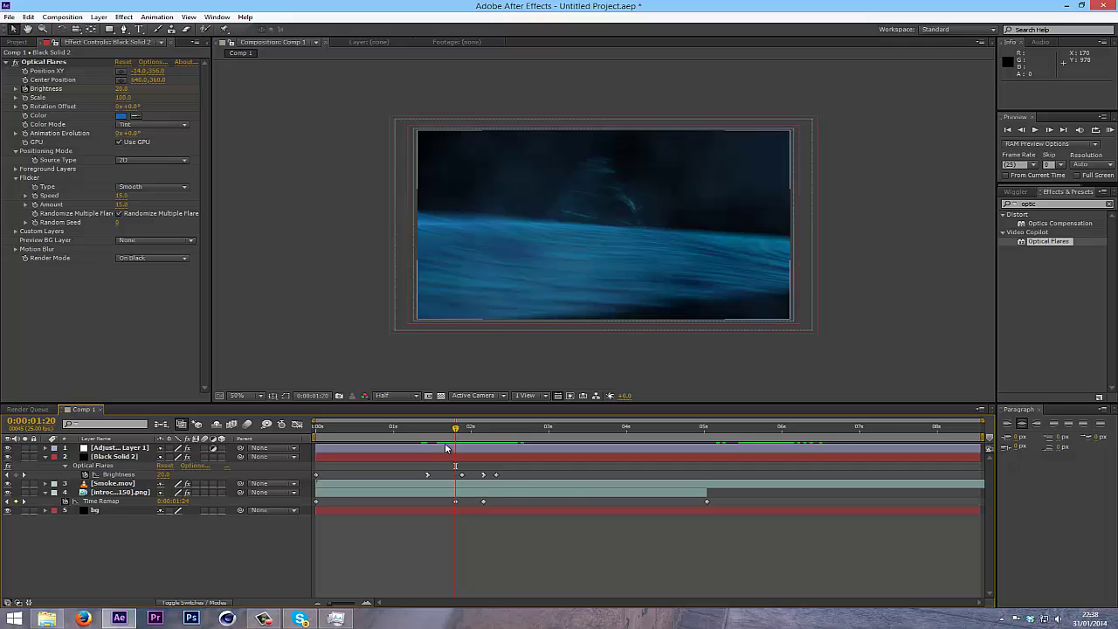
pyautogui.moveTo(457, 428); pyautogui.dragTo(456, 454)
# Search 'gaus' and apply Gaussian Blur to Adjustment Layer 1
pyautogui.click(109, 448)
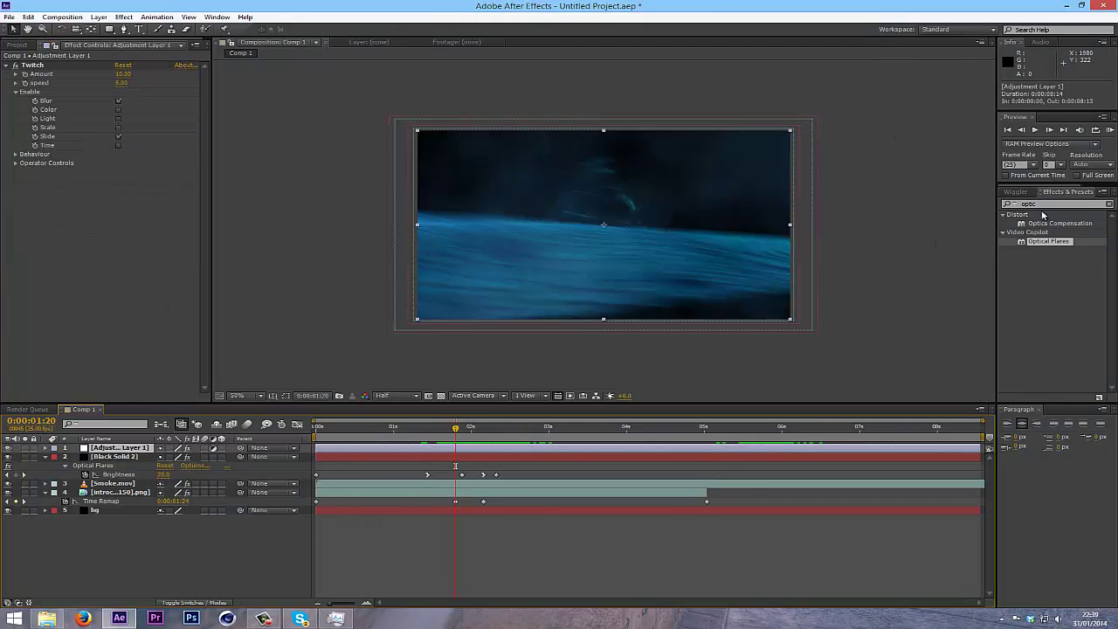
pyautogui.hotkey('ctrl', '5')
pyautogui.write('gau')
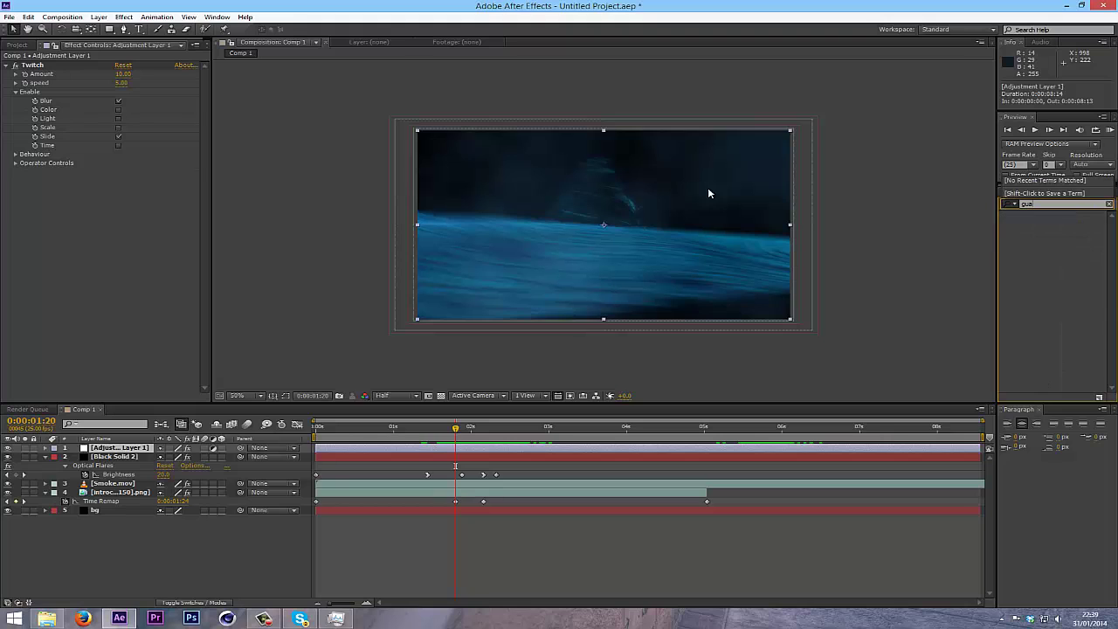
pyautogui.write('s')
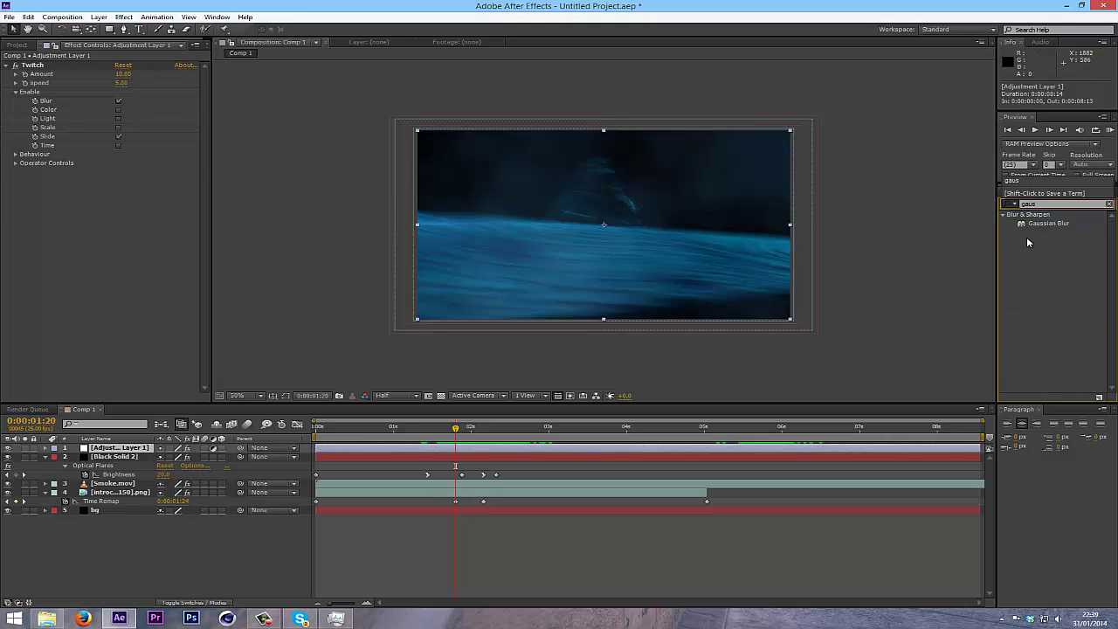
pyautogui.moveTo(1042, 224); pyautogui.dragTo(762, 253)
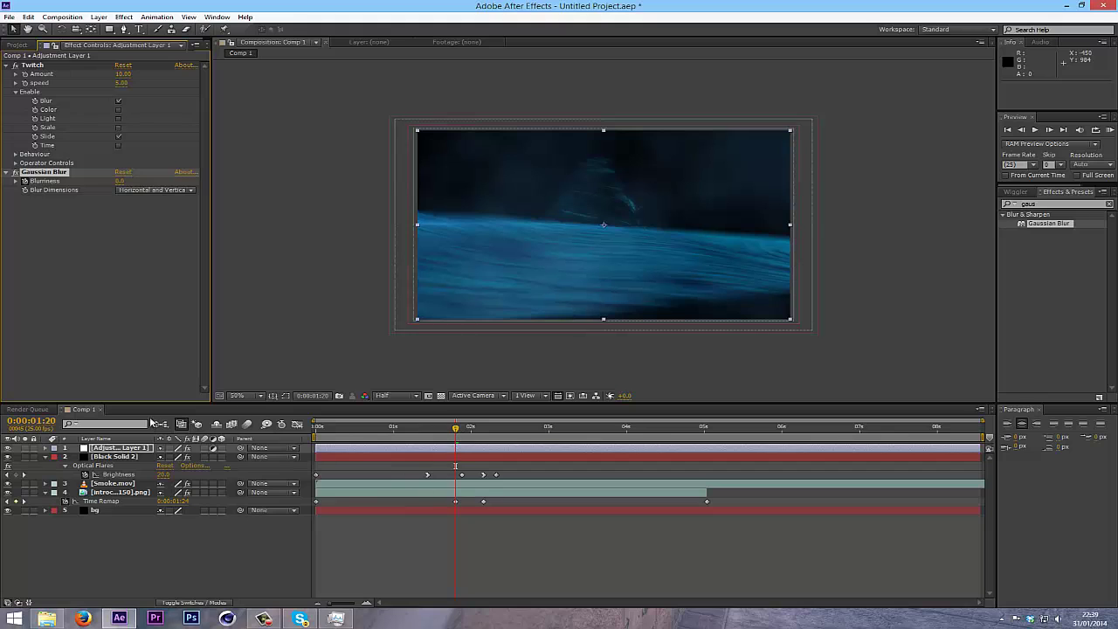
# Keyframe Blurriness up to 7.6 at the flare peak near 0:00:02:04 and preview
pyautogui.click(119, 438)
pyautogui.press('u')
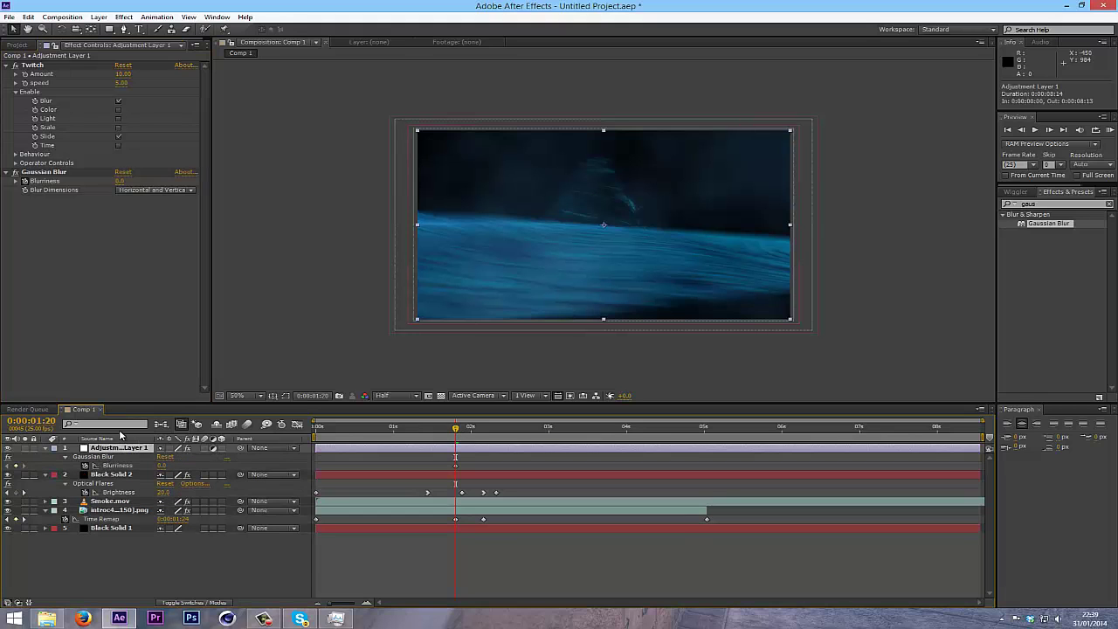
pyautogui.moveTo(459, 433); pyautogui.dragTo(483, 433)
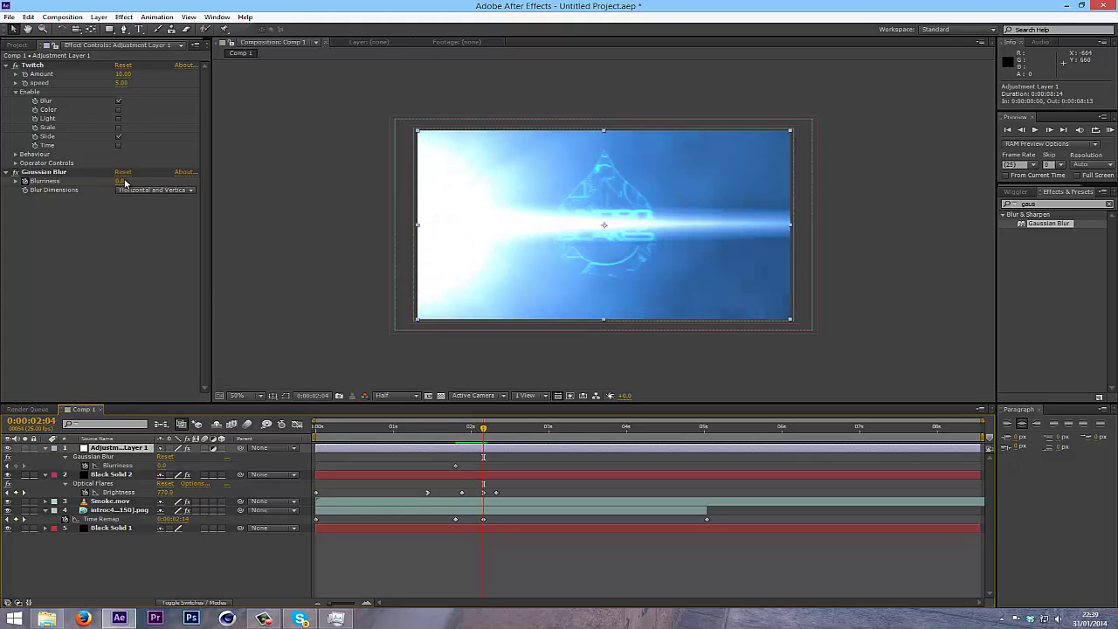
pyautogui.moveTo(126, 181); pyautogui.dragTo(149, 186)
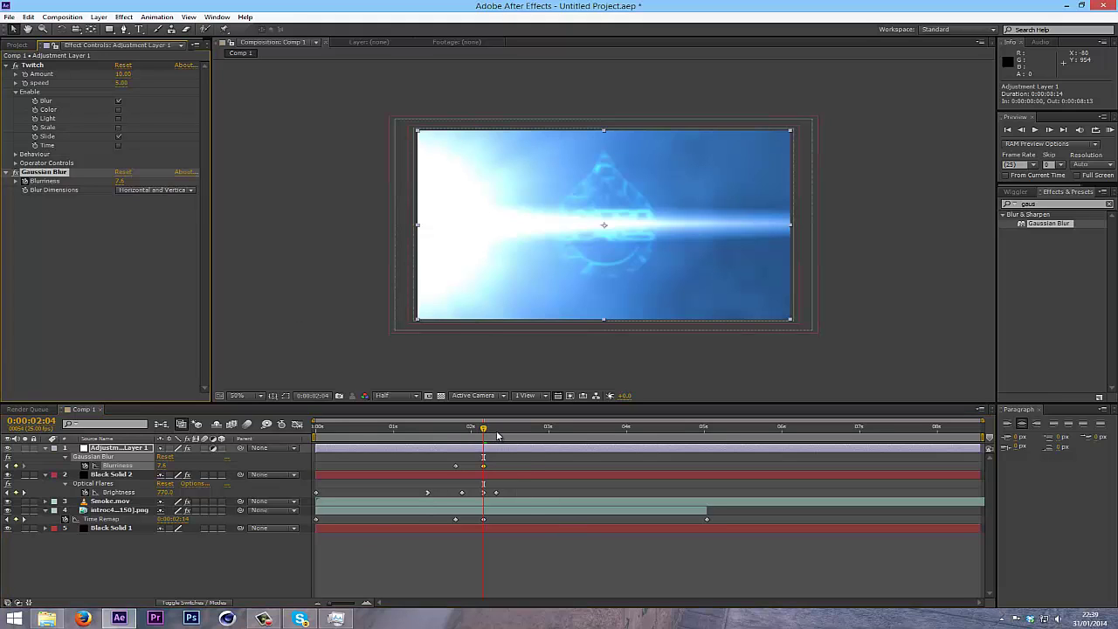
pyautogui.press('space')
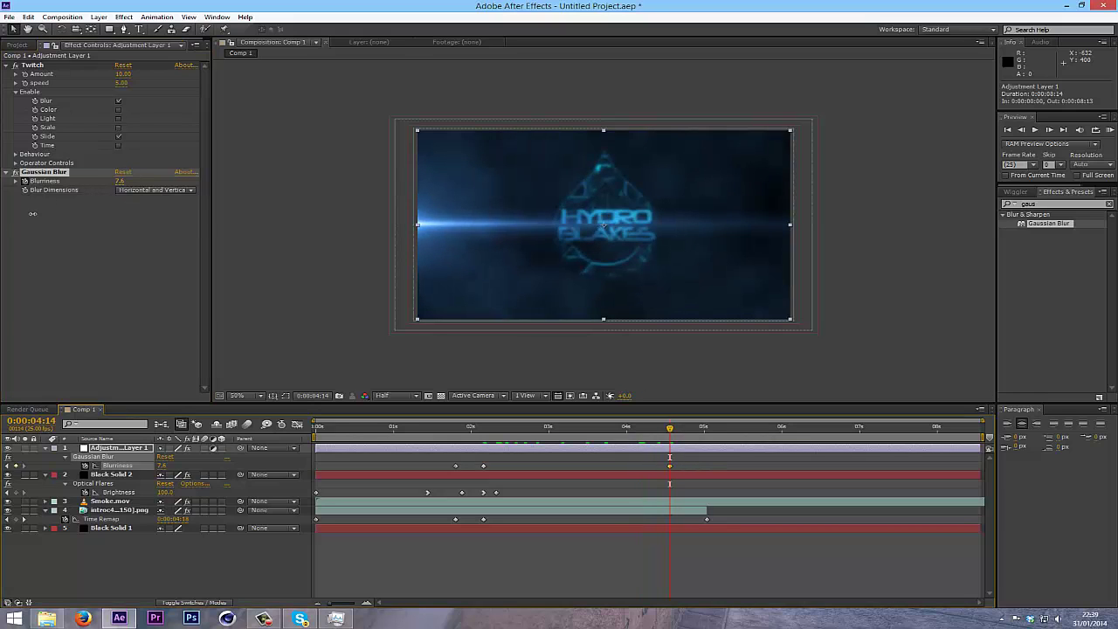
pyautogui.moveTo(584, 434); pyautogui.dragTo(456, 459)
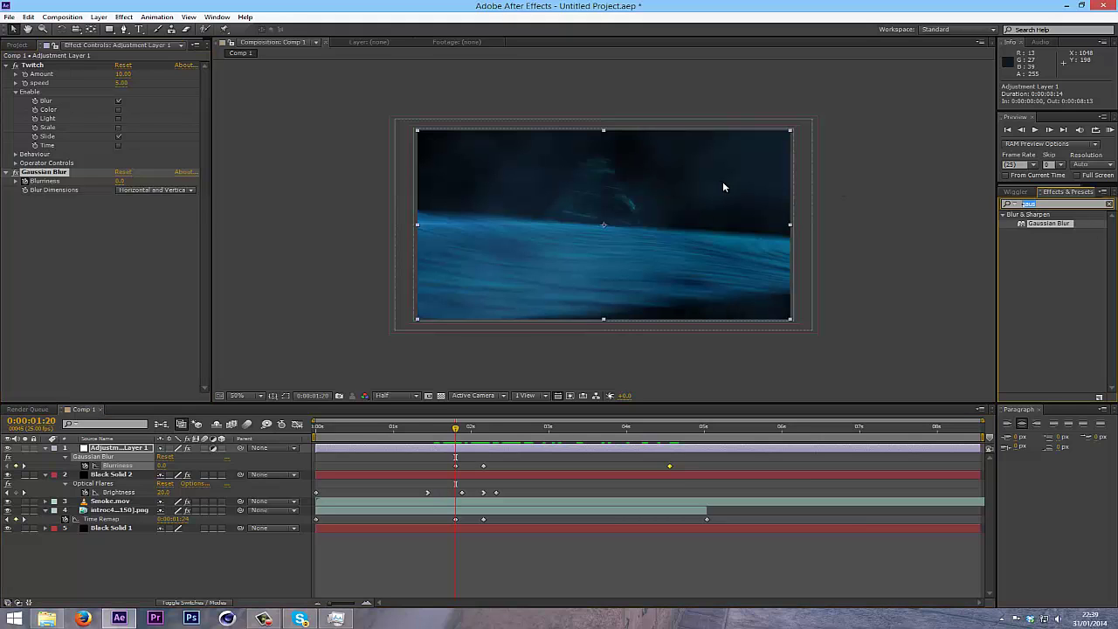
# Add CC Lens below Gaussian Blur on Adjustment Layer 1 and enlarge its size
pyautogui.write('lens')
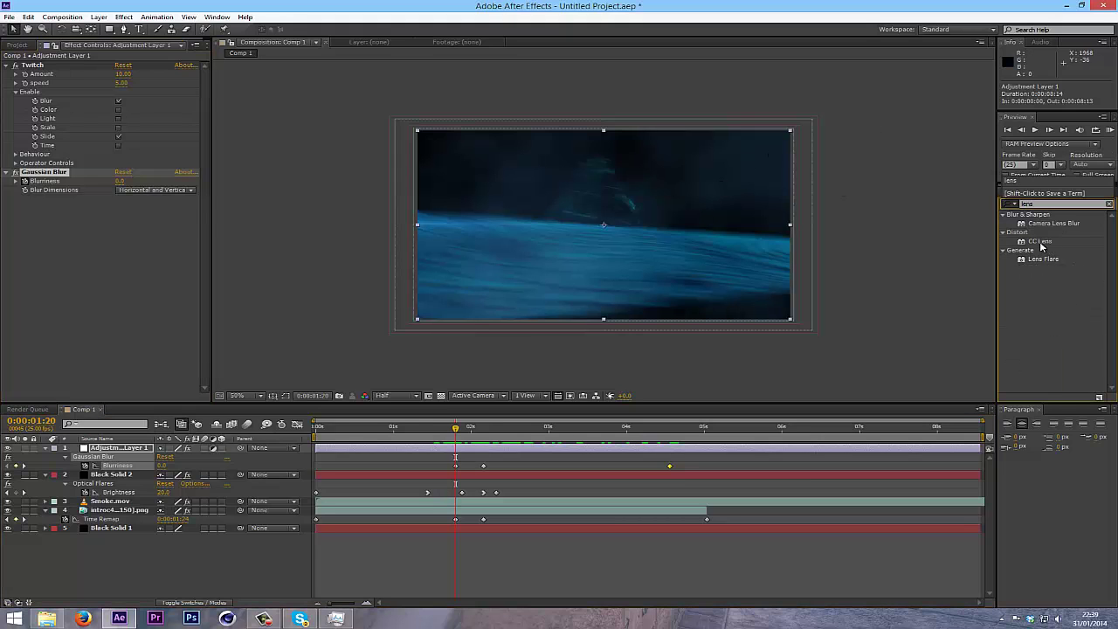
pyautogui.moveTo(1042, 245); pyautogui.dragTo(107, 312)
pyautogui.click(87, 456)
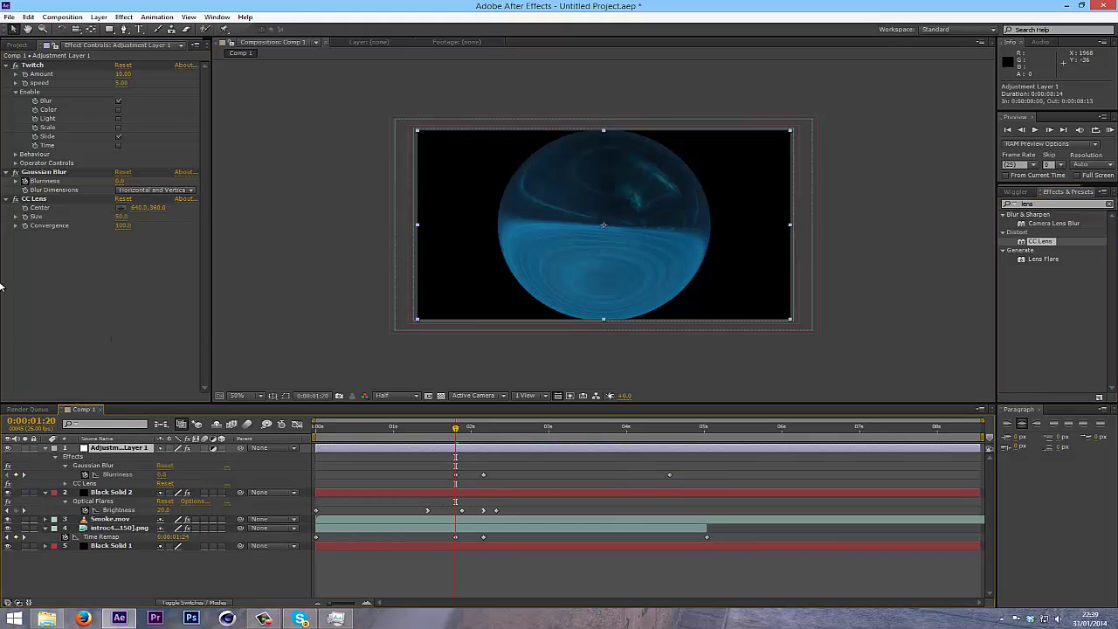
pyautogui.moveTo(124, 216); pyautogui.dragTo(145, 233)
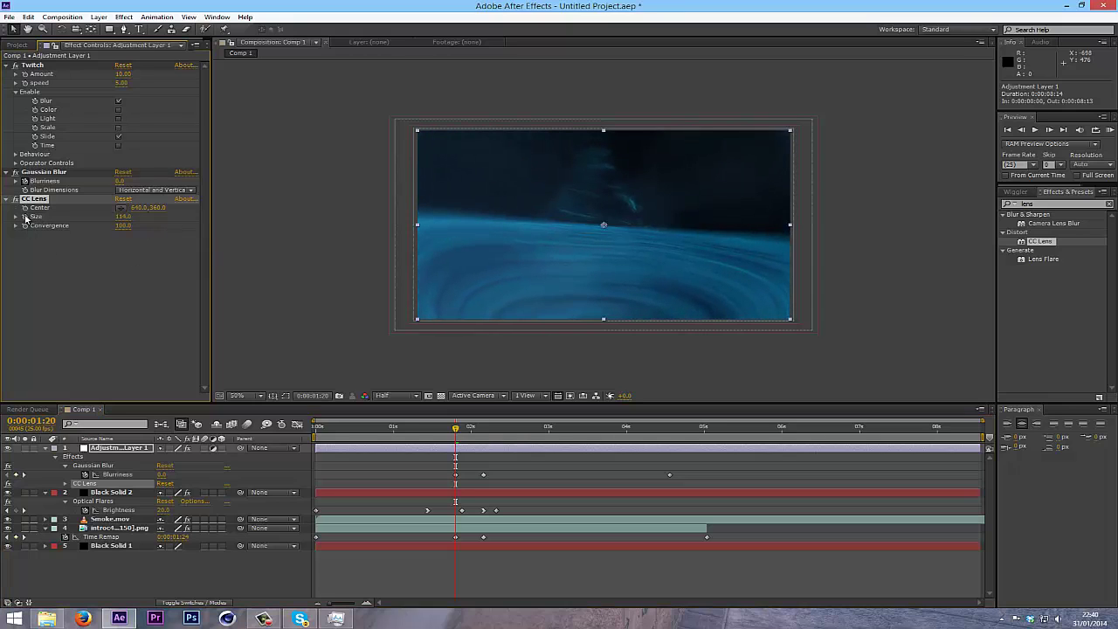
# Keyframe CC Lens Size at 500 around 0:00:01:21 and compare nearby frames
pyautogui.moveTo(476, 442); pyautogui.dragTo(480, 440)
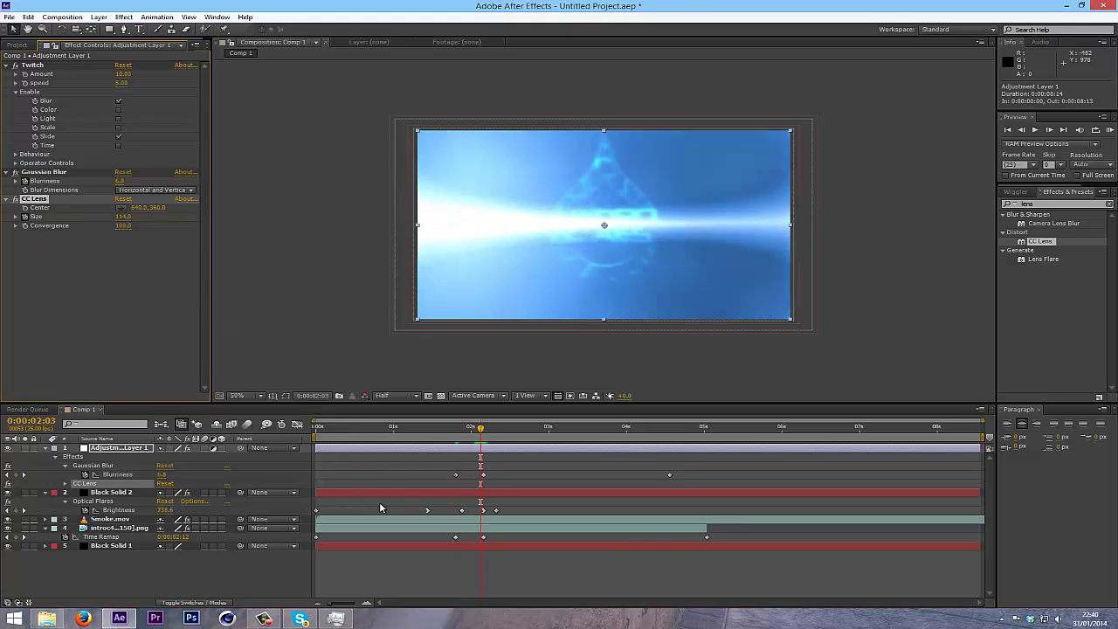
pyautogui.click(130, 450)
pyautogui.press('u')
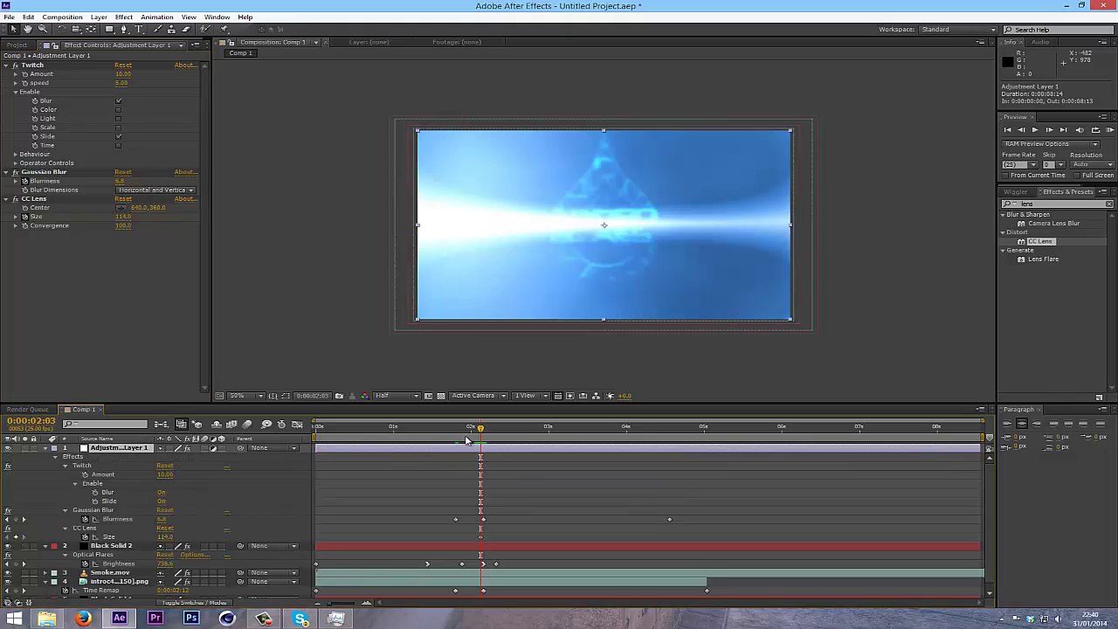
pyautogui.moveTo(470, 435)
pyautogui.mouseDown()
pyautogui.moveTo(457, 437)
pyautogui.moveTo(461, 453)
pyautogui.mouseUp()
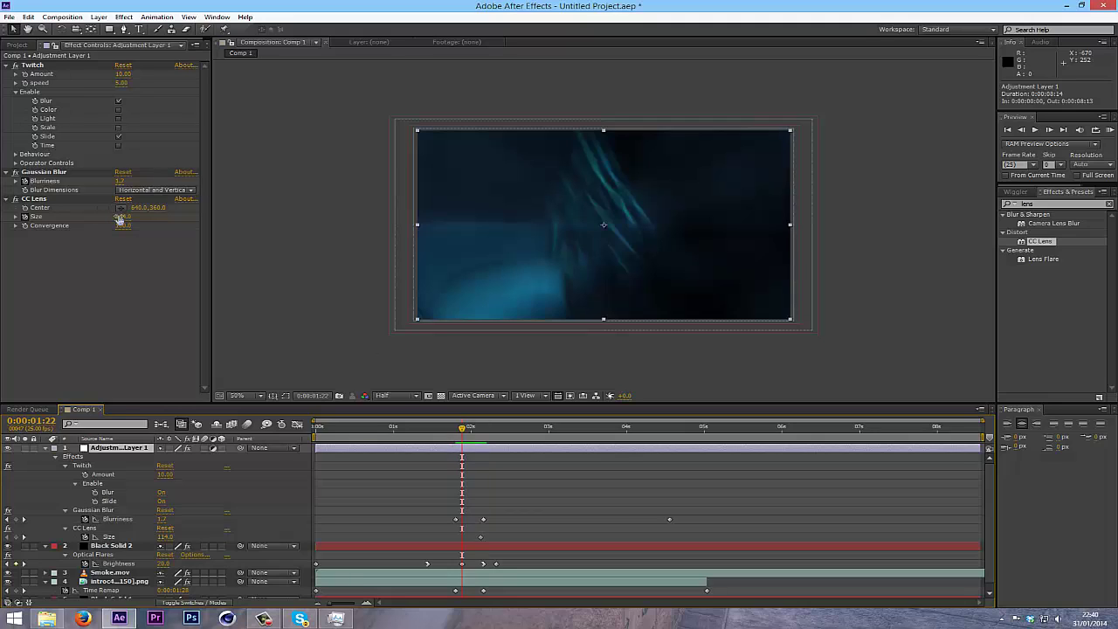
pyautogui.moveTo(219, 226); pyautogui.dragTo(469, 221)
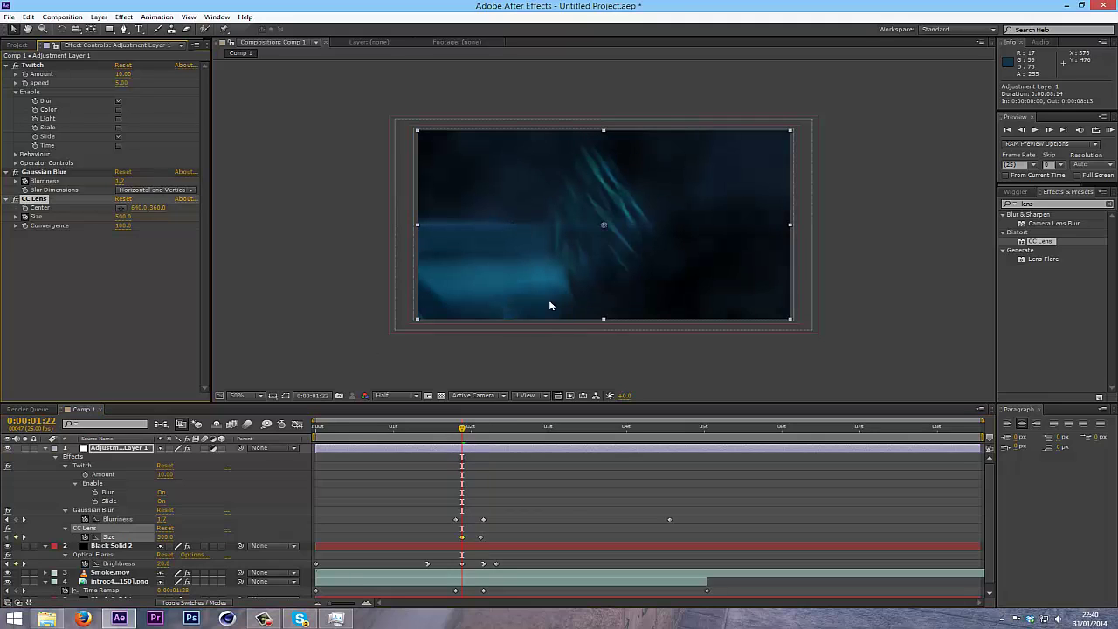
pyautogui.press('pagedown')
pyautogui.press('pagedown')
pyautogui.press('pagedown')
pyautogui.press('pagedown')
pyautogui.press('pagedown')
pyautogui.press('pagedown')
pyautogui.press('pagedown')
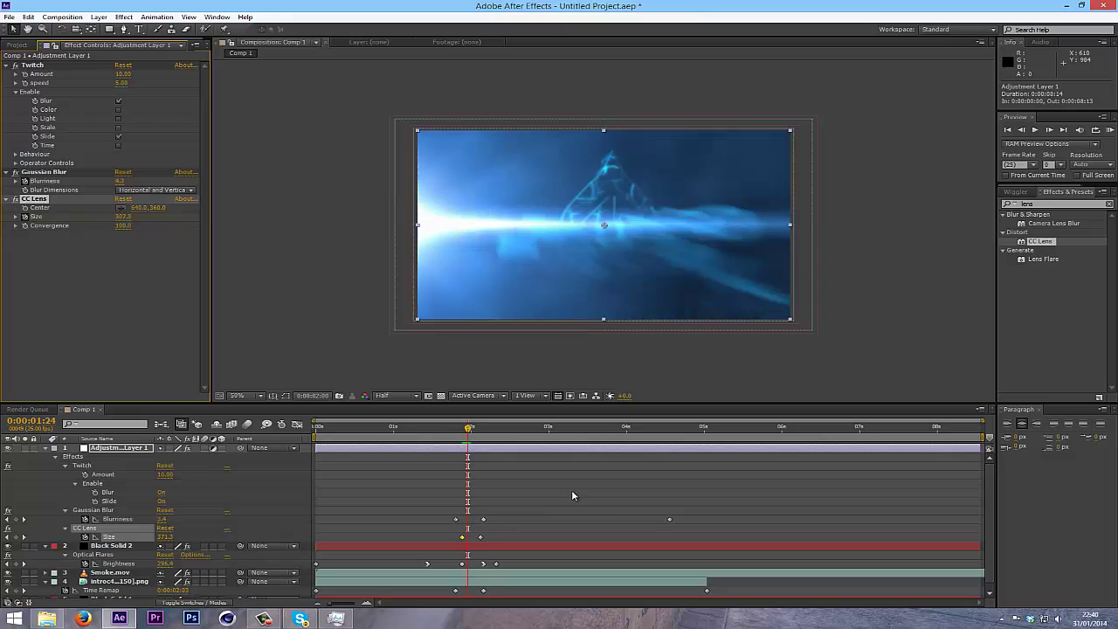
pyautogui.moveTo(466, 437)
pyautogui.mouseDown()
pyautogui.moveTo(431, 441)
pyautogui.moveTo(464, 455)
pyautogui.moveTo(517, 446)
pyautogui.moveTo(457, 449)
pyautogui.moveTo(511, 450)
pyautogui.moveTo(482, 463)
pyautogui.mouseUp()
# Set CC Lens Size to 500 at 0:00:02:08 and preview the lens animation
pyautogui.press('space')
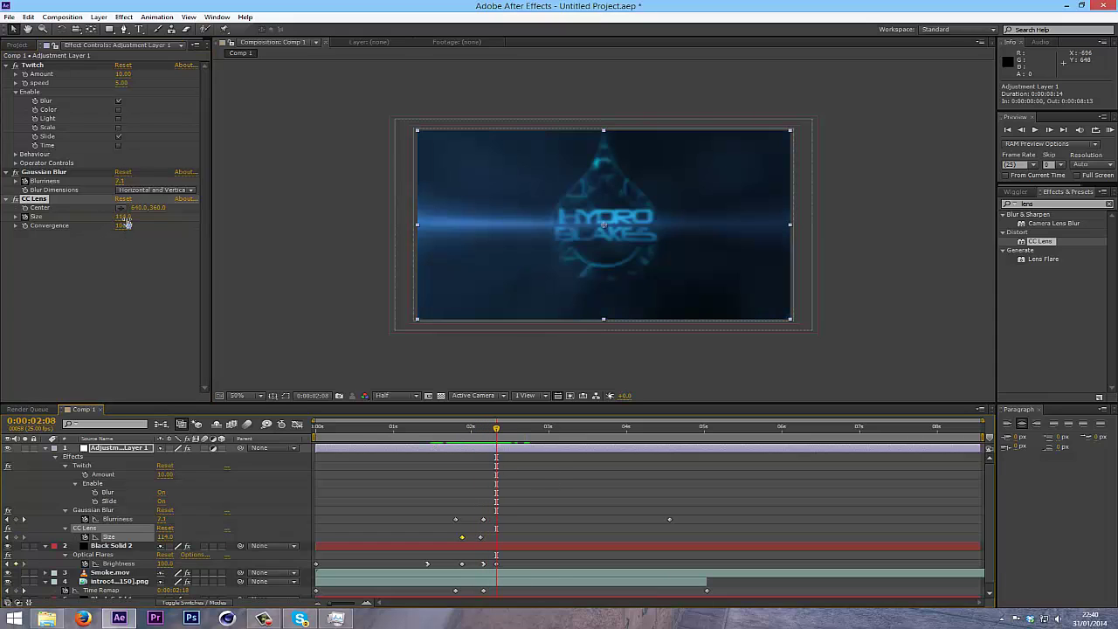
pyautogui.moveTo(128, 222); pyautogui.dragTo(131, 226)
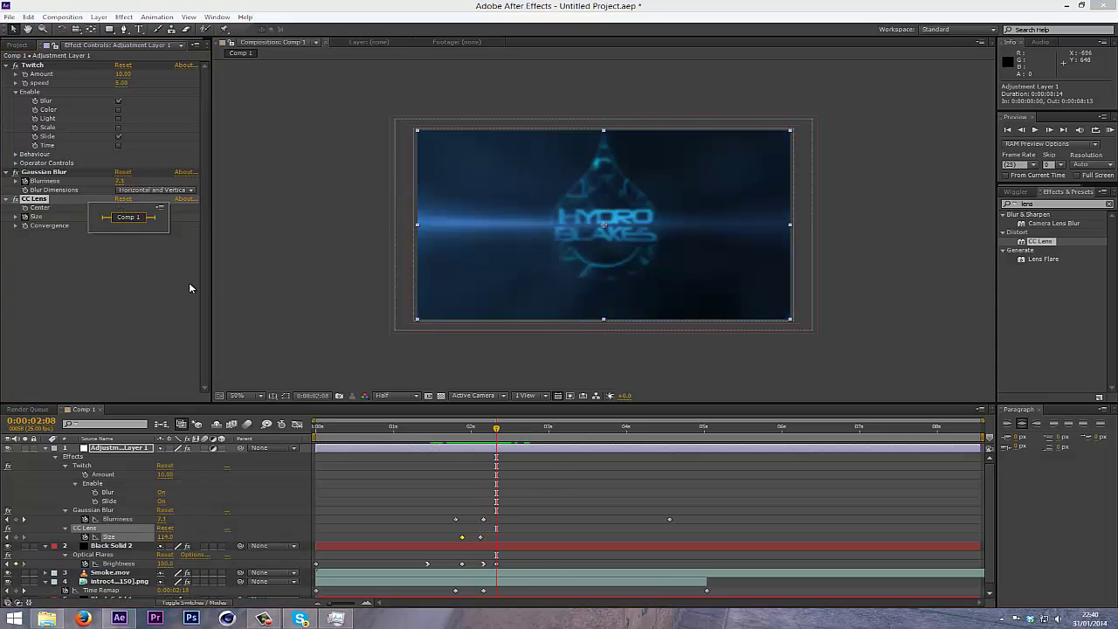
pyautogui.moveTo(212, 285); pyautogui.dragTo(194, 282)
pyautogui.moveTo(116, 218); pyautogui.dragTo(262, 218)
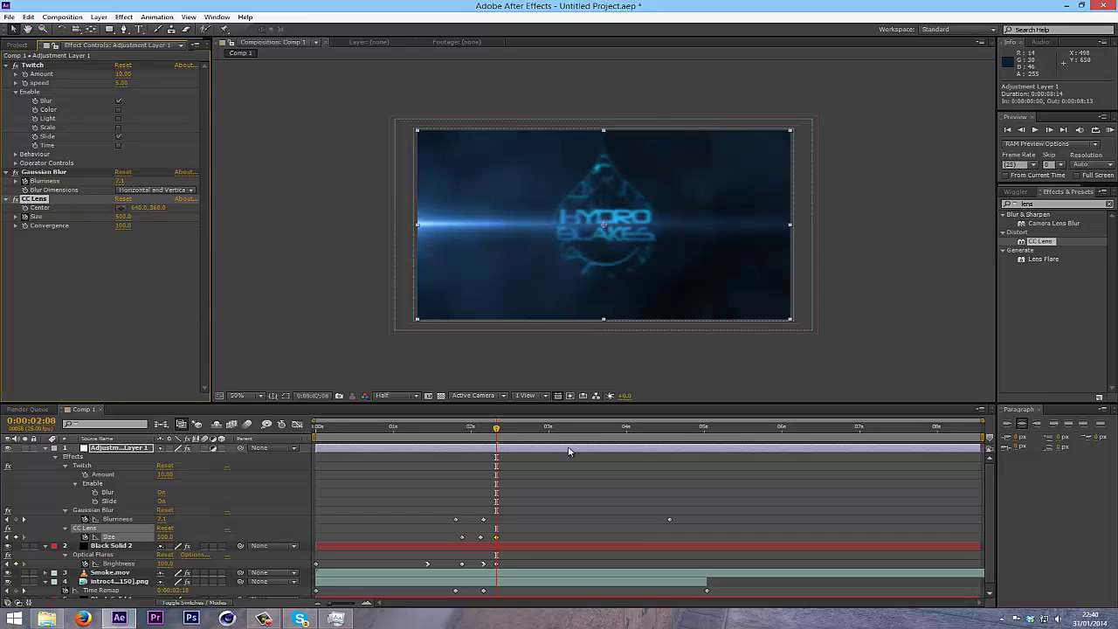
pyautogui.click(471, 427)
pyautogui.press('space')
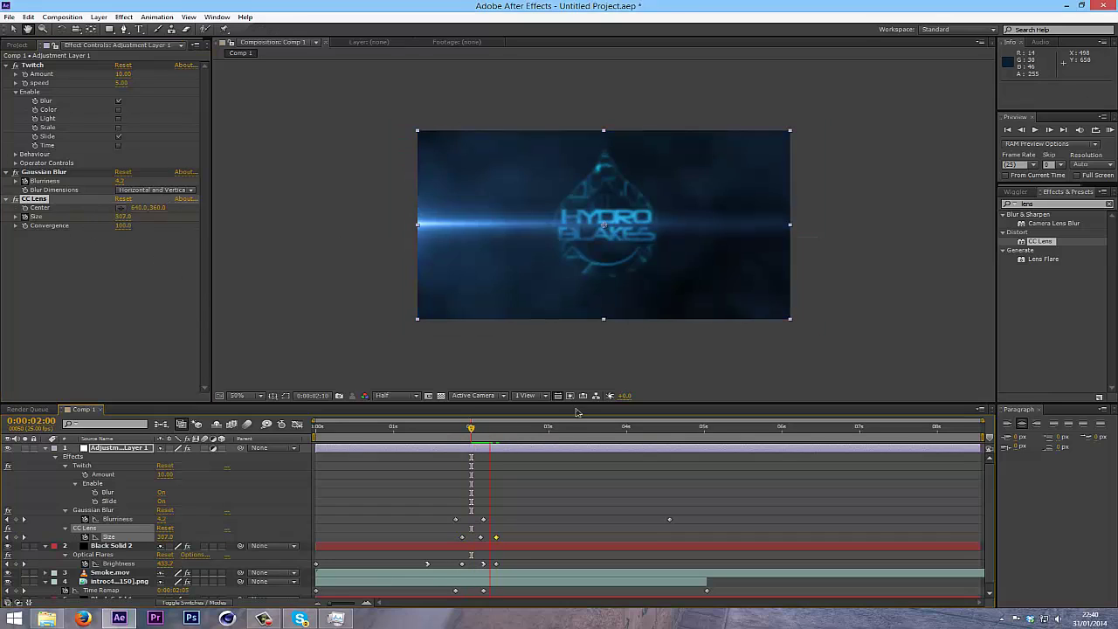
pyautogui.press('space')
pyautogui.press('space')
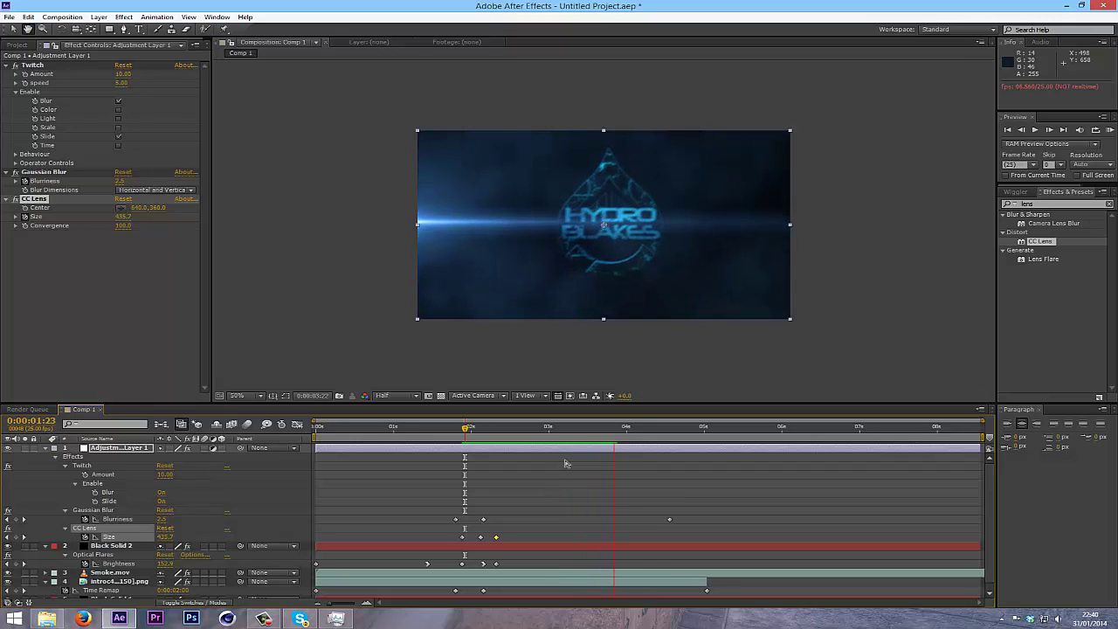
# Scrub the intro, then search Effects & Presets for 'curve', 'mag', 'mbl' and 'magic'
pyautogui.click(456, 428)
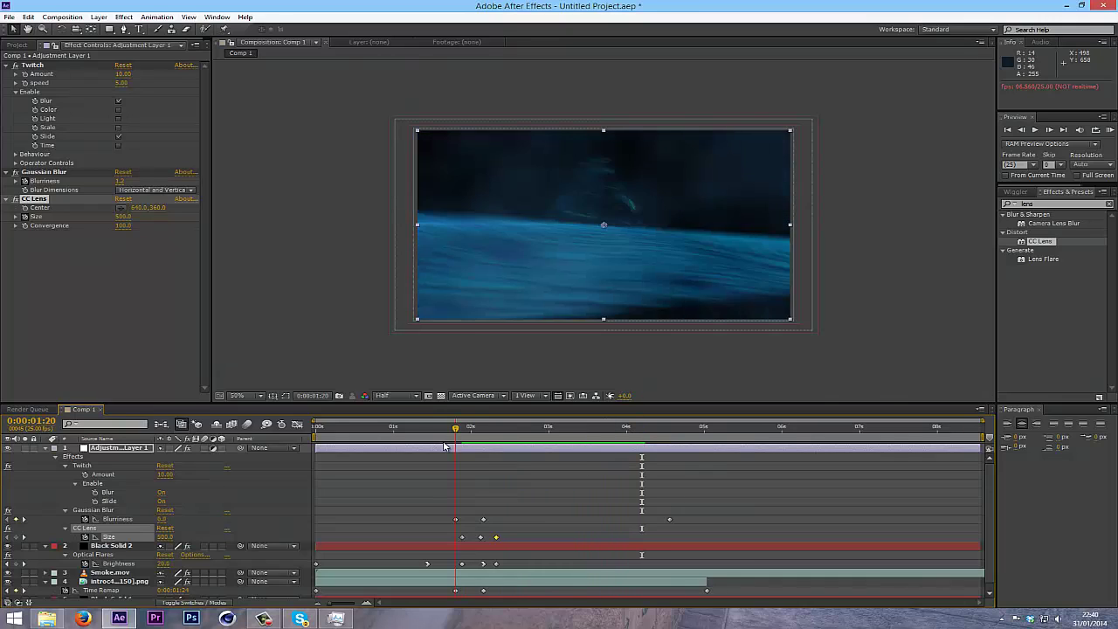
pyautogui.moveTo(444, 447); pyautogui.dragTo(515, 463)
pyautogui.click(1054, 209)
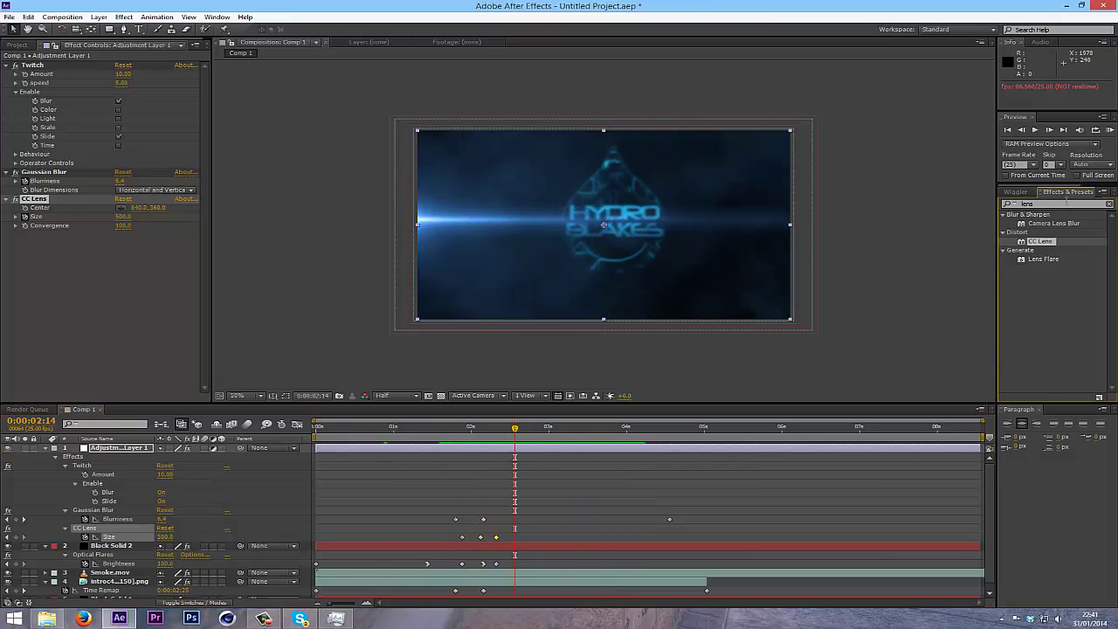
pyautogui.click(1063, 204)
pyautogui.write('c')
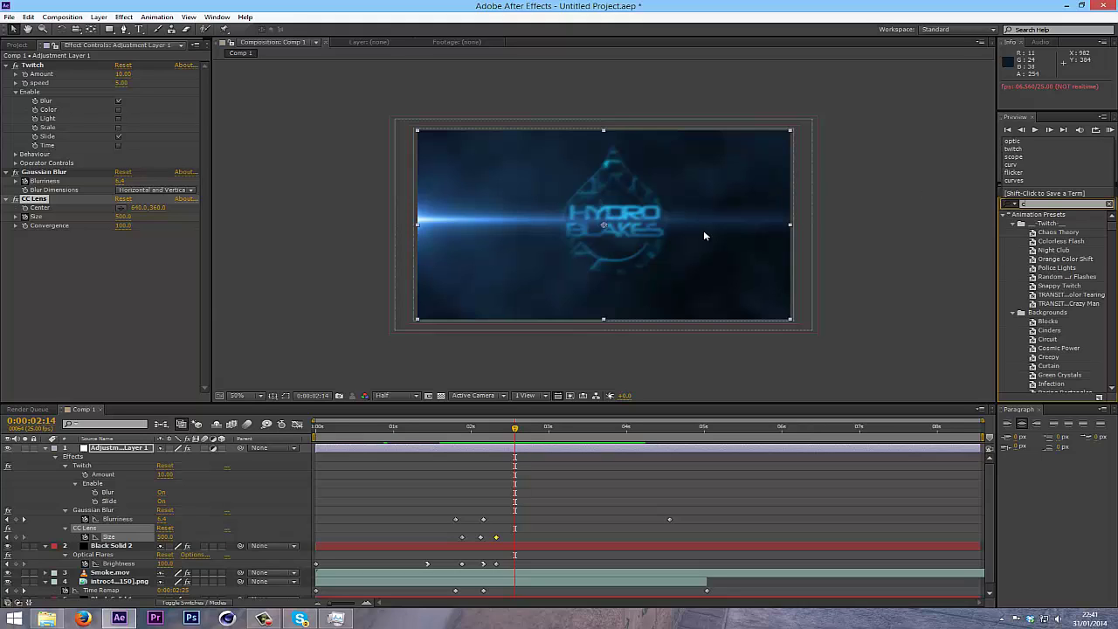
pyautogui.write('urve')
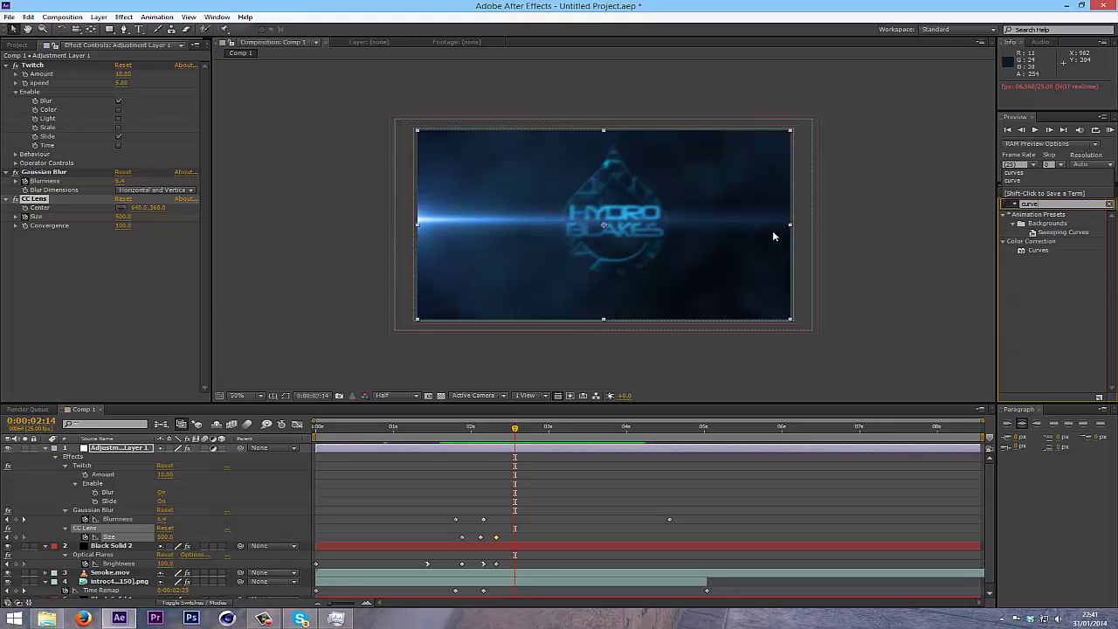
pyautogui.click(1062, 204)
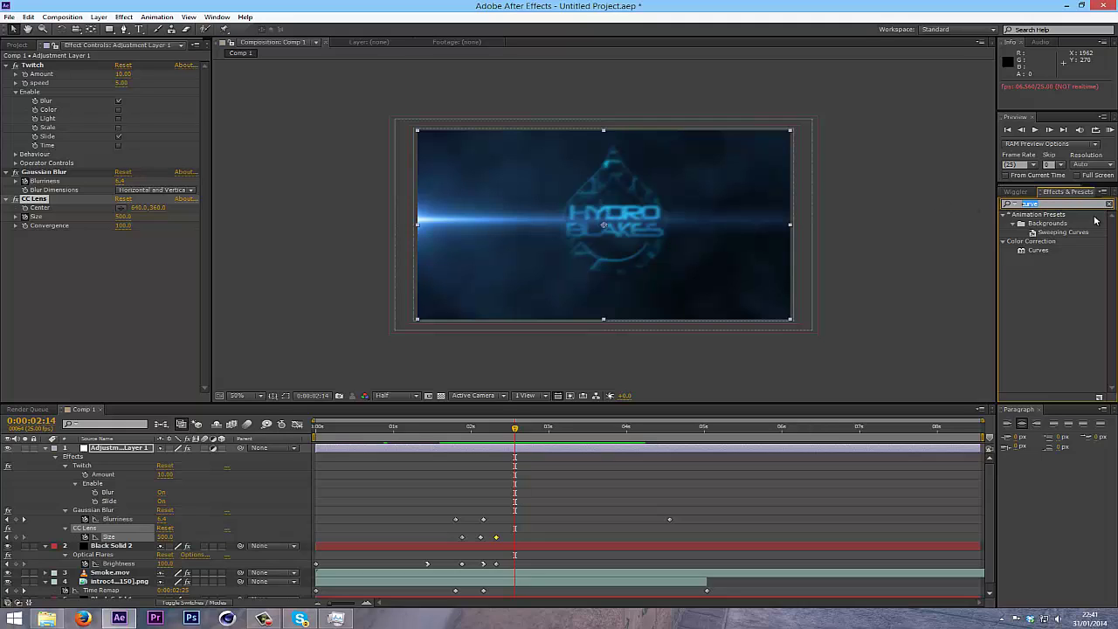
pyautogui.write('mag')
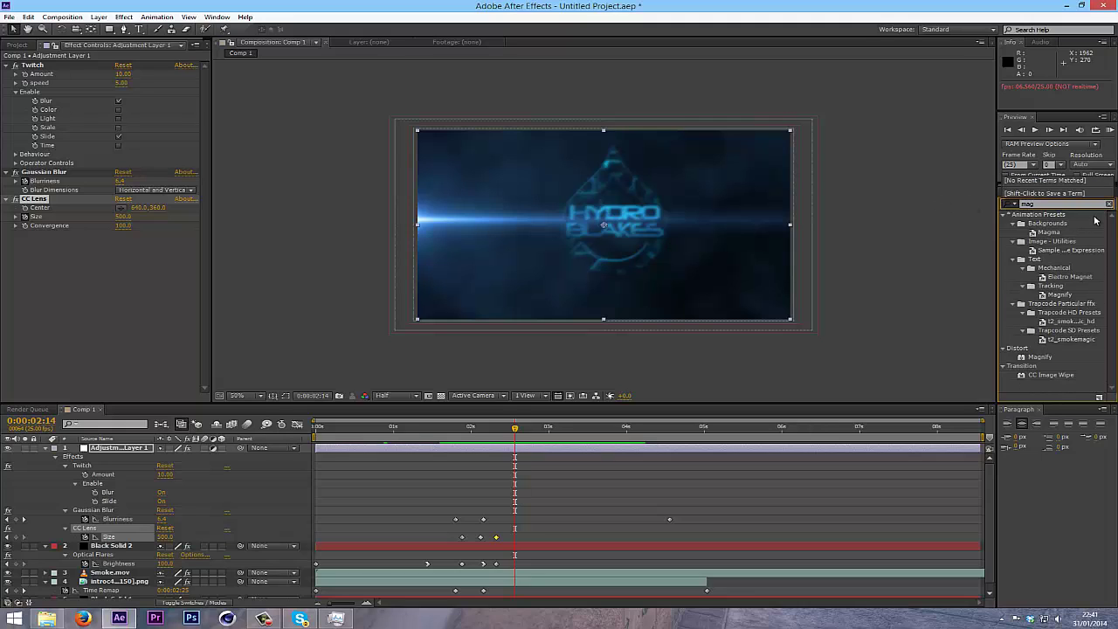
pyautogui.press('BackSpace')
pyautogui.press('BackSpace')
pyautogui.press('BackSpace')
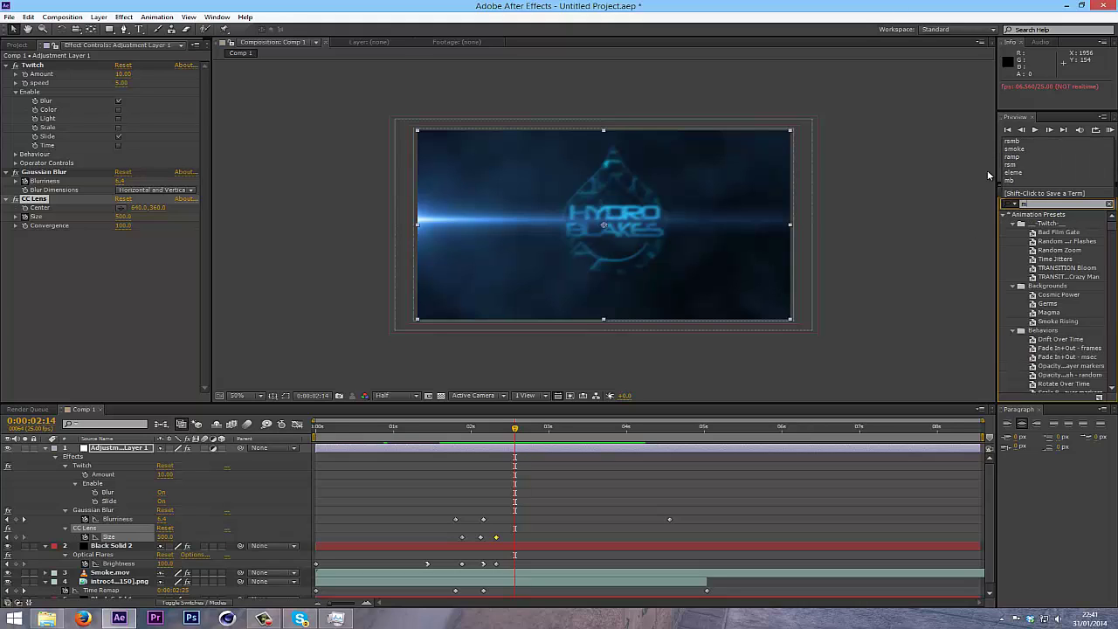
pyautogui.write('mbl')
pyautogui.press('BackSpace')
pyautogui.press('BackSpace')
pyautogui.press('BackSpace')
pyautogui.write('magic')
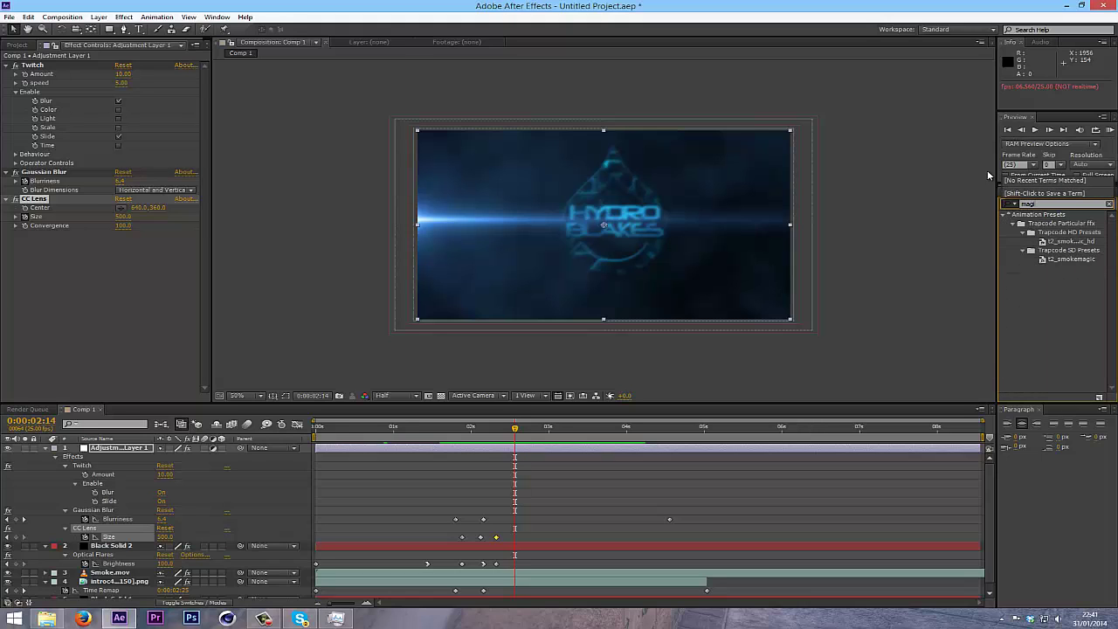
pyautogui.press('BackSpace')
pyautogui.press('BackSpace')
pyautogui.press('BackSpace')
pyautogui.press('BackSpace')
# Select Adjustment Layer 1 and drag Red Giant's Looks effect onto it from a 'looks' search
pyautogui.click(123, 17)
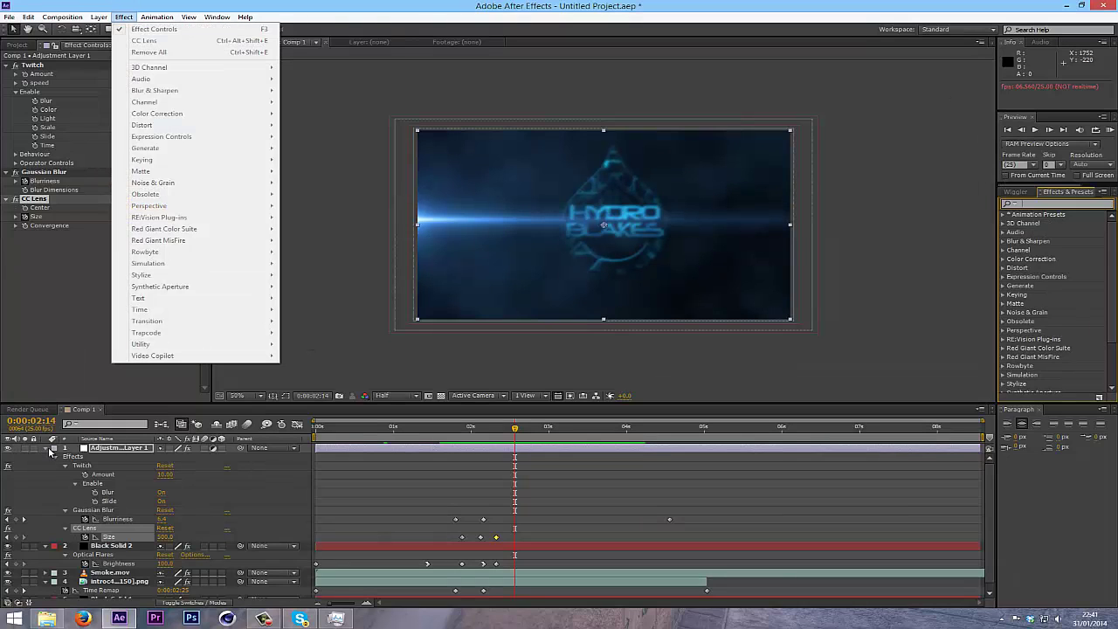
pyautogui.click(50, 452)
pyautogui.click(123, 17)
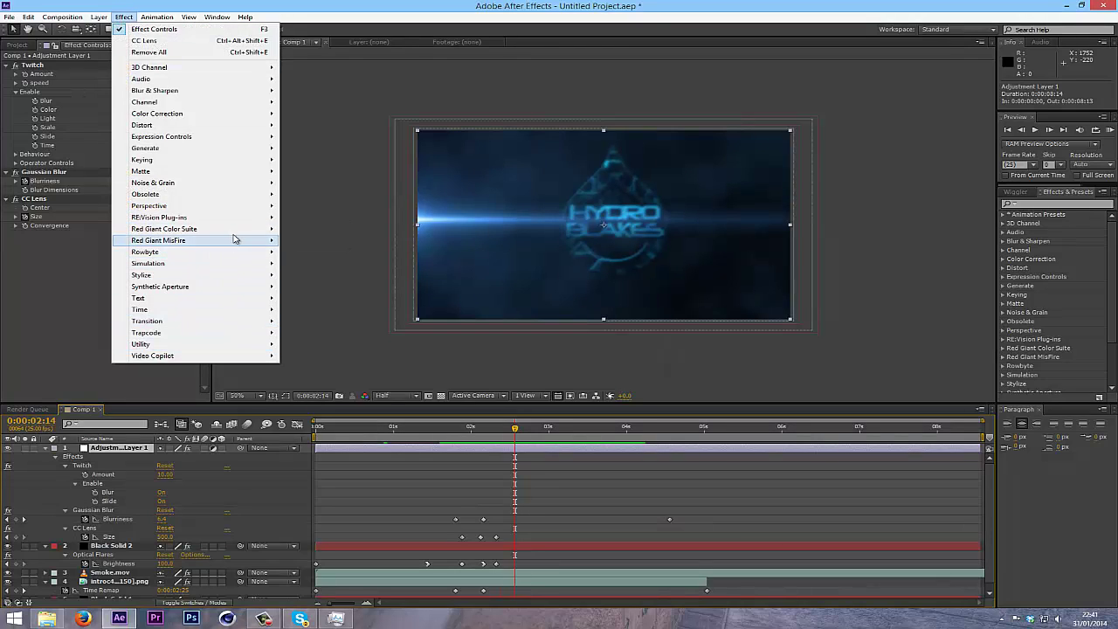
pyautogui.moveTo(195, 258)
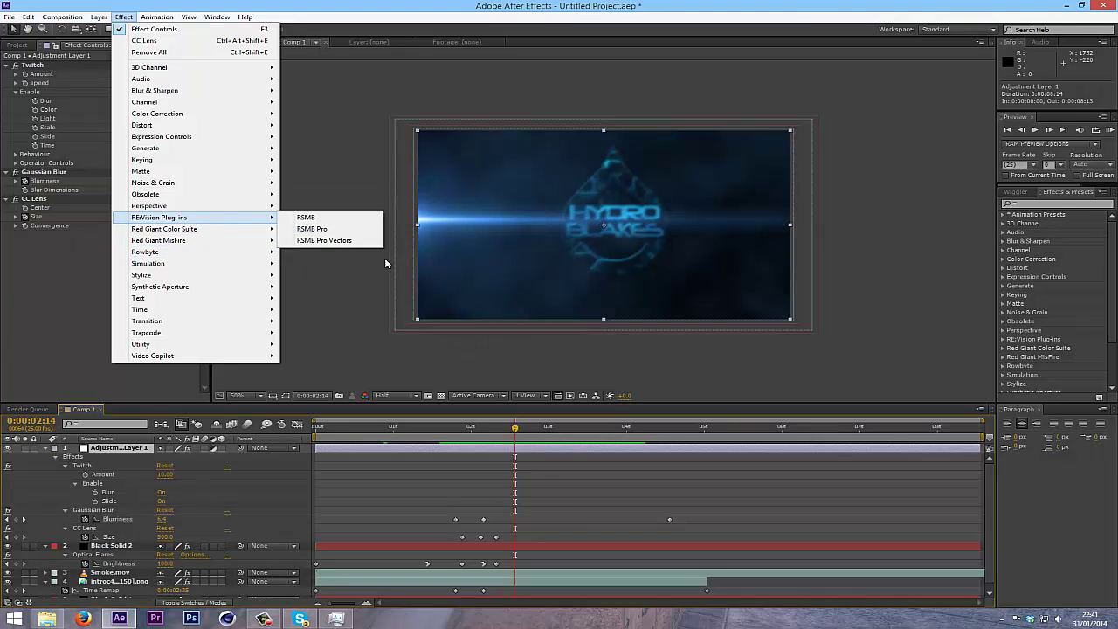
pyautogui.click(1057, 203)
pyautogui.write('looks')
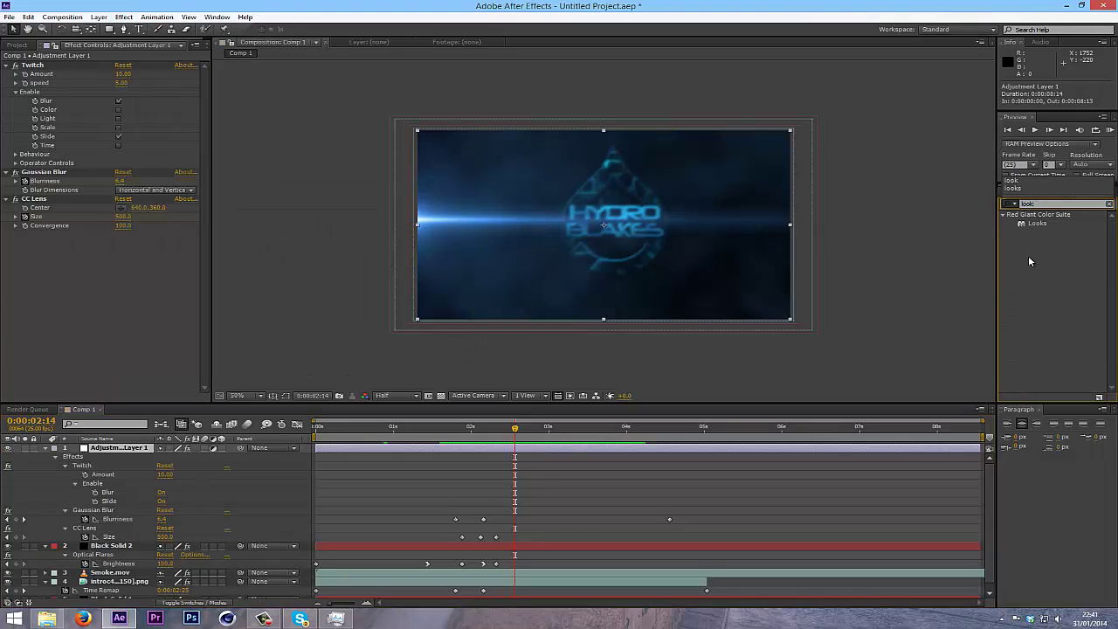
pyautogui.click(1038, 224)
pyautogui.moveTo(1038, 225); pyautogui.dragTo(144, 454)
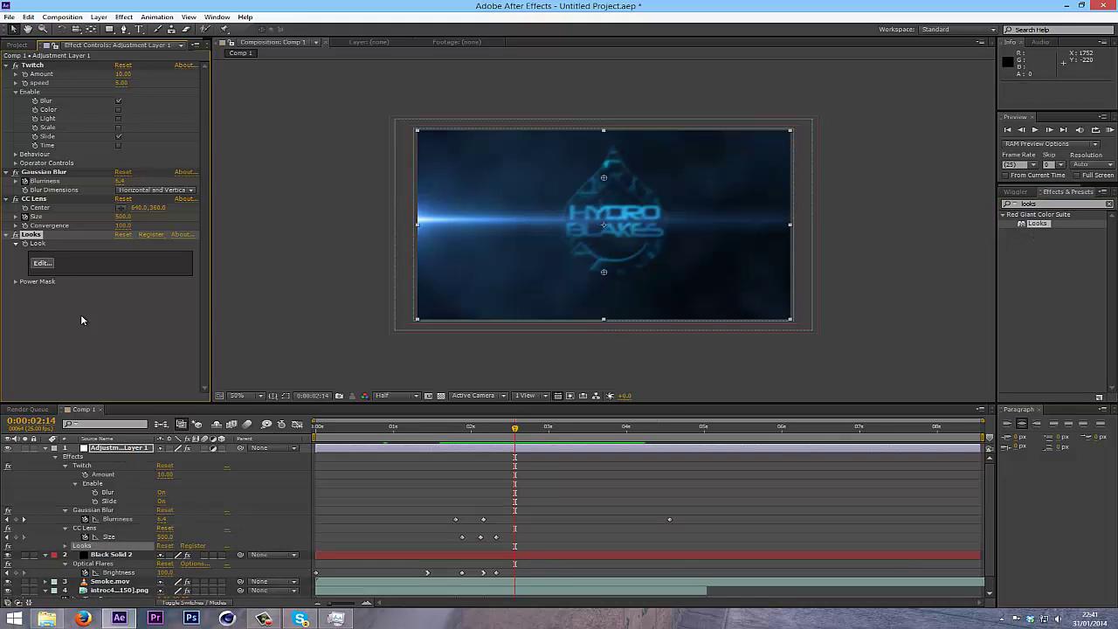
# Open the Looks editor and place a Curves tool in the Post stage
pyautogui.click(40, 263)
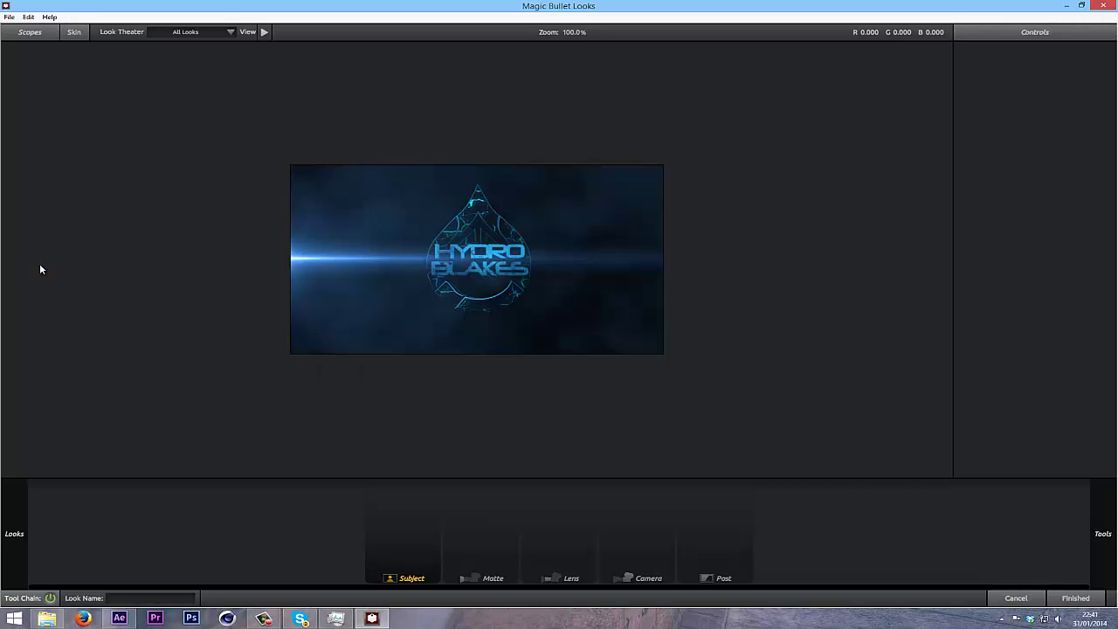
pyautogui.moveTo(17, 542)
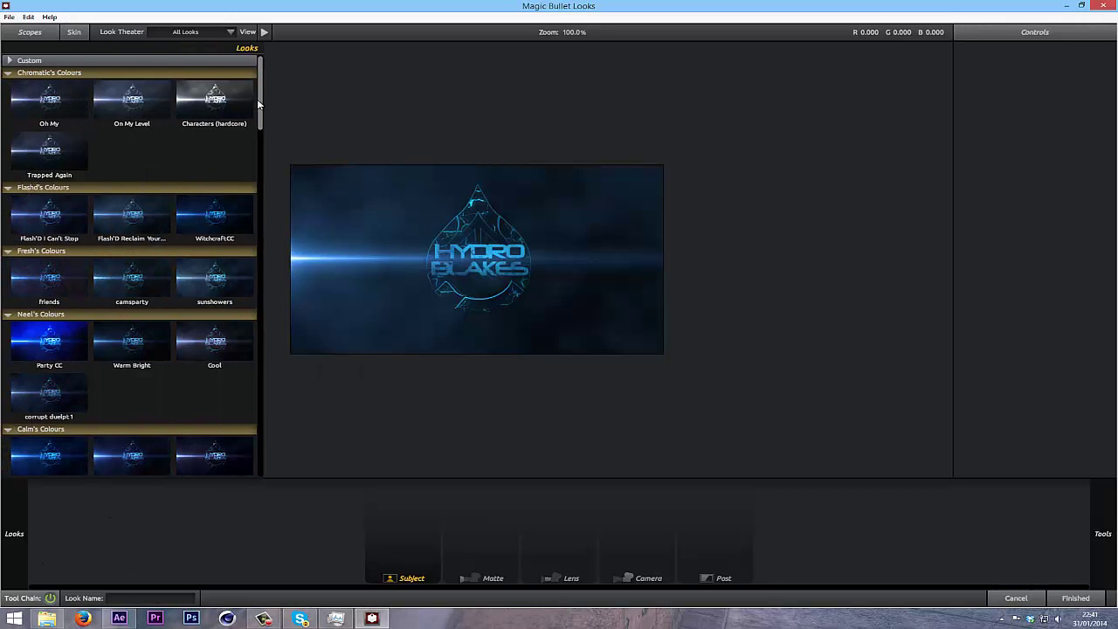
pyautogui.moveTo(260, 108); pyautogui.dragTo(243, 92)
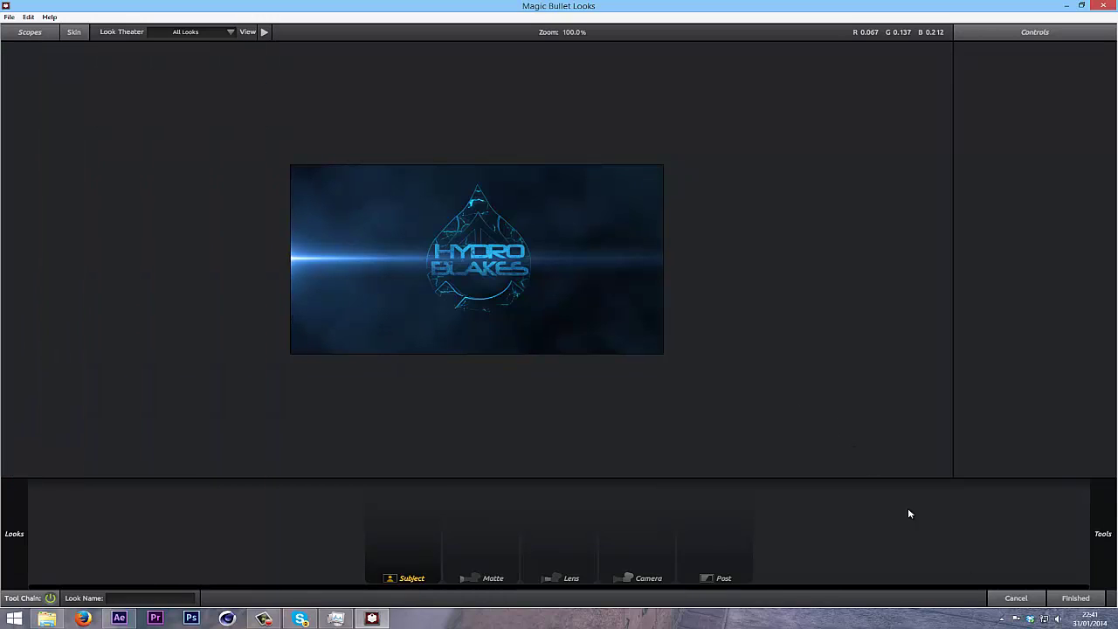
pyautogui.moveTo(1103, 576)
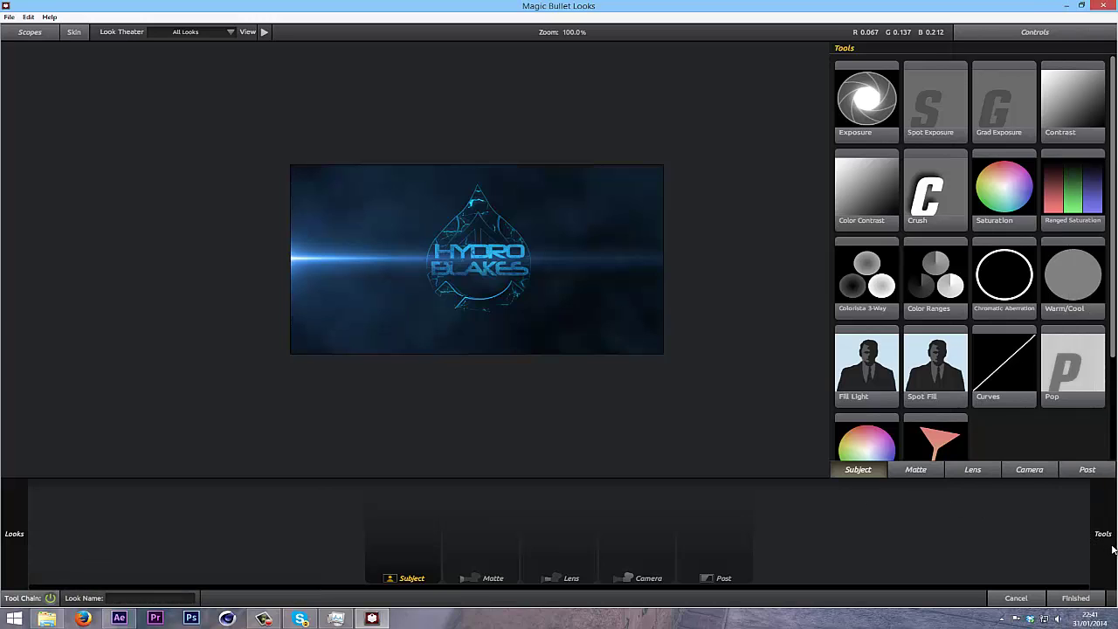
pyautogui.moveTo(996, 372)
pyautogui.mouseDown()
pyautogui.moveTo(682, 358)
pyautogui.moveTo(690, 282)
pyautogui.mouseUp()
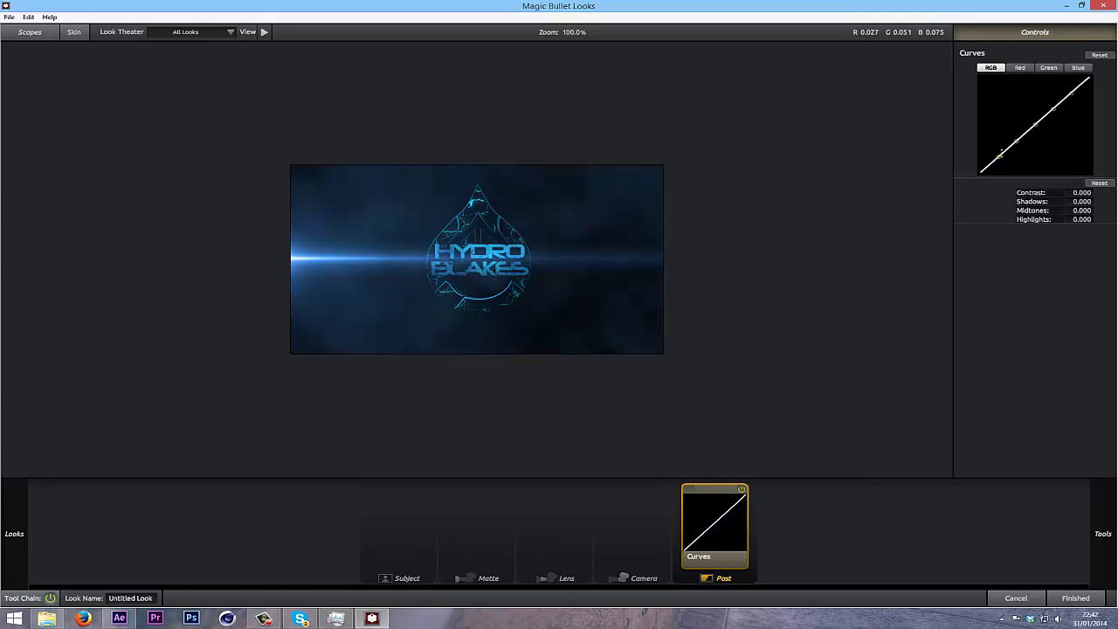
# Bend the RGB curve into a contrast S-curve and pull the blue curve down
pyautogui.moveTo(999, 155); pyautogui.dragTo(1017, 155)
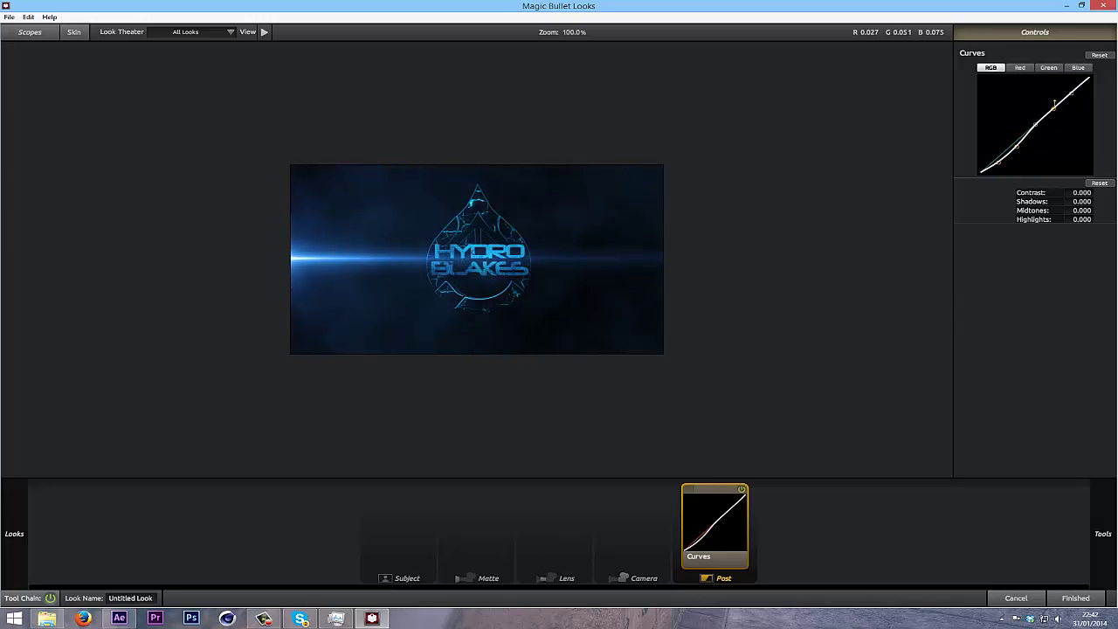
pyautogui.moveTo(1054, 103); pyautogui.dragTo(1072, 86)
pyautogui.click(1077, 69)
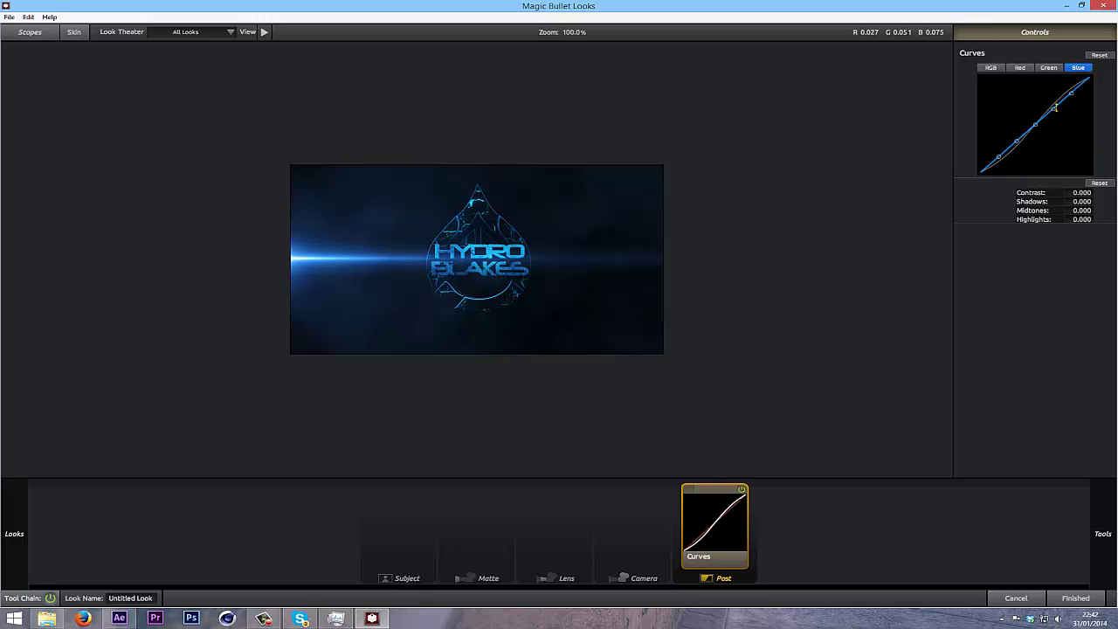
pyautogui.moveTo(1055, 108); pyautogui.dragTo(1071, 99)
pyautogui.moveTo(1017, 141)
pyautogui.mouseDown()
pyautogui.moveTo(999, 163)
pyautogui.moveTo(1019, 137)
pyautogui.mouseUp()
# Raise the green channel curve's shadows for a green tint
pyautogui.click(1019, 68)
pyautogui.click(1049, 67)
pyautogui.click(1020, 67)
pyautogui.click(991, 68)
pyautogui.click(1020, 69)
pyautogui.click(1048, 69)
pyautogui.moveTo(1017, 141)
pyautogui.mouseDown()
pyautogui.moveTo(1013, 127)
pyautogui.moveTo(1017, 141)
pyautogui.mouseUp()
pyautogui.moveTo(1111, 546)
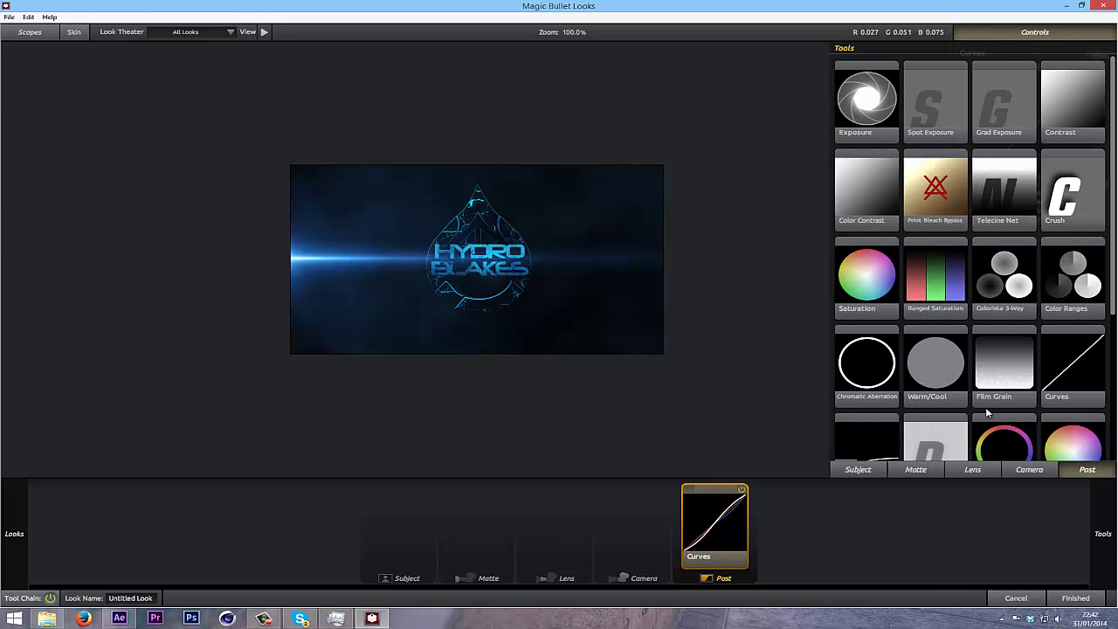
pyautogui.scroll(-2, 1005, 350)
pyautogui.scroll(-3, 1039, 380)
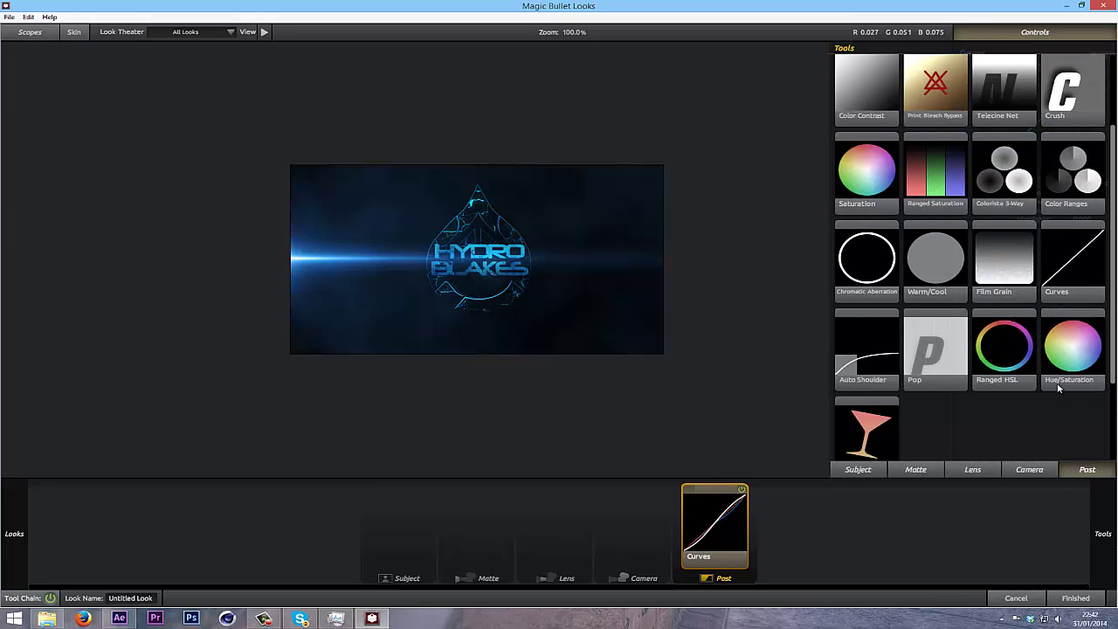
pyautogui.scroll(2, 1058, 388)
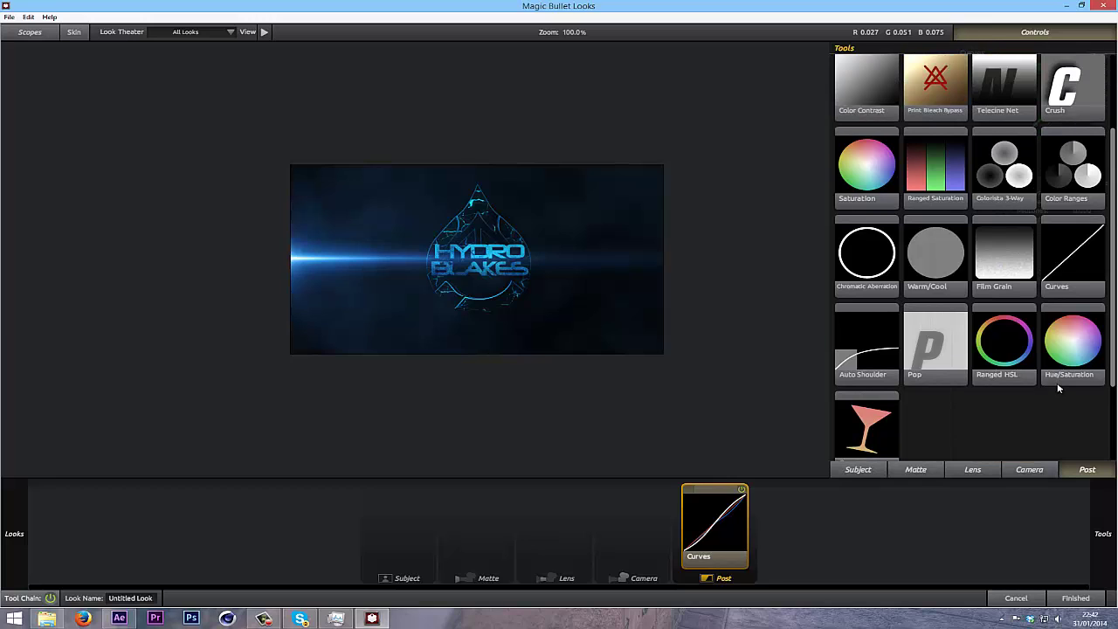
# Add Hue/Saturation after Curves with hue -110 and saturation 71%, toggling it to compare
pyautogui.moveTo(1083, 348)
pyautogui.mouseDown()
pyautogui.moveTo(661, 486)
pyautogui.moveTo(623, 540)
pyautogui.moveTo(642, 529)
pyautogui.mouseUp()
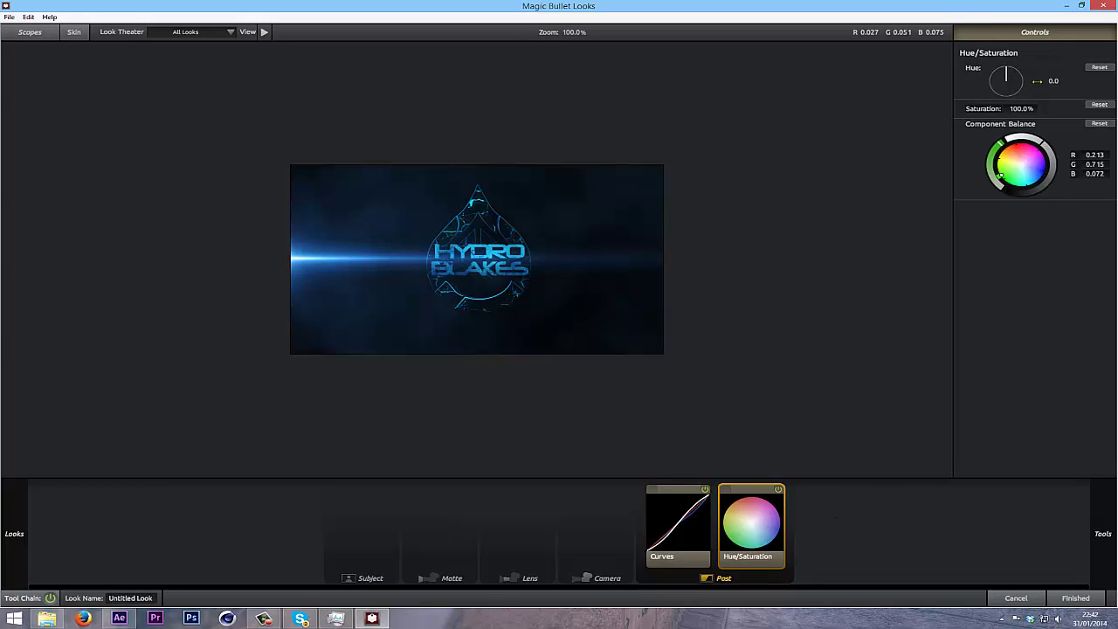
pyautogui.moveTo(1052, 80); pyautogui.dragTo(948, 132)
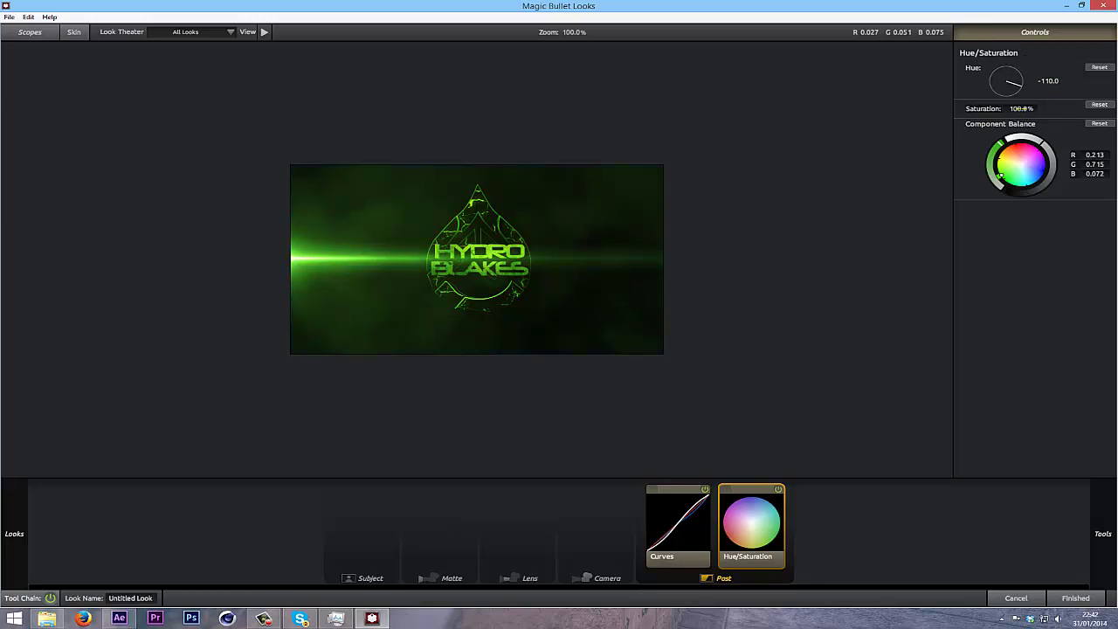
pyautogui.moveTo(1019, 109); pyautogui.dragTo(996, 125)
pyautogui.click(778, 490)
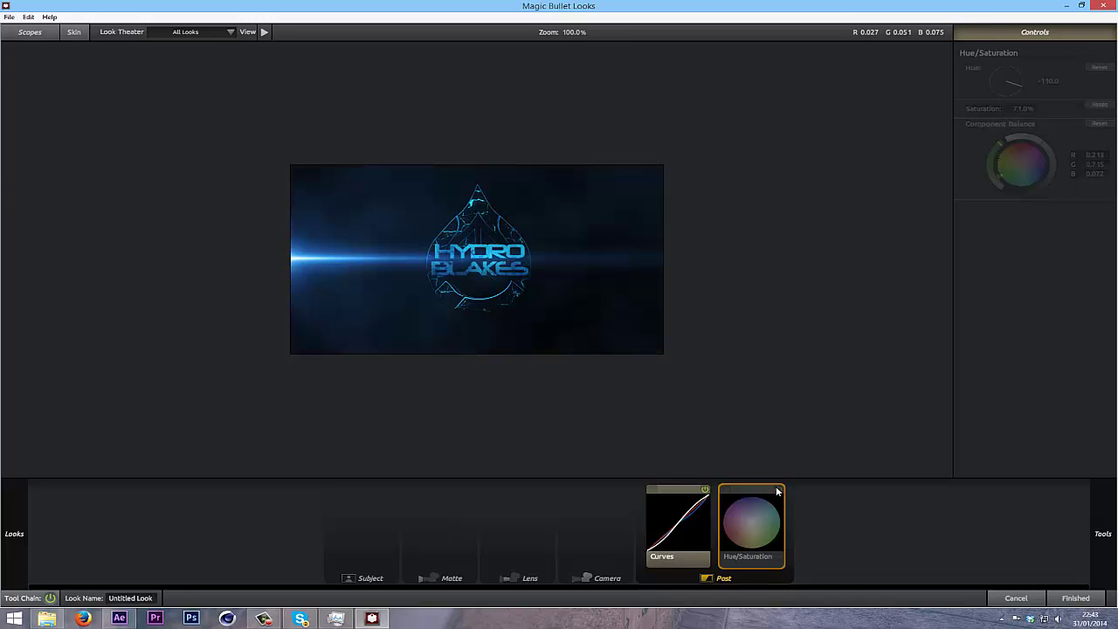
pyautogui.click(777, 490)
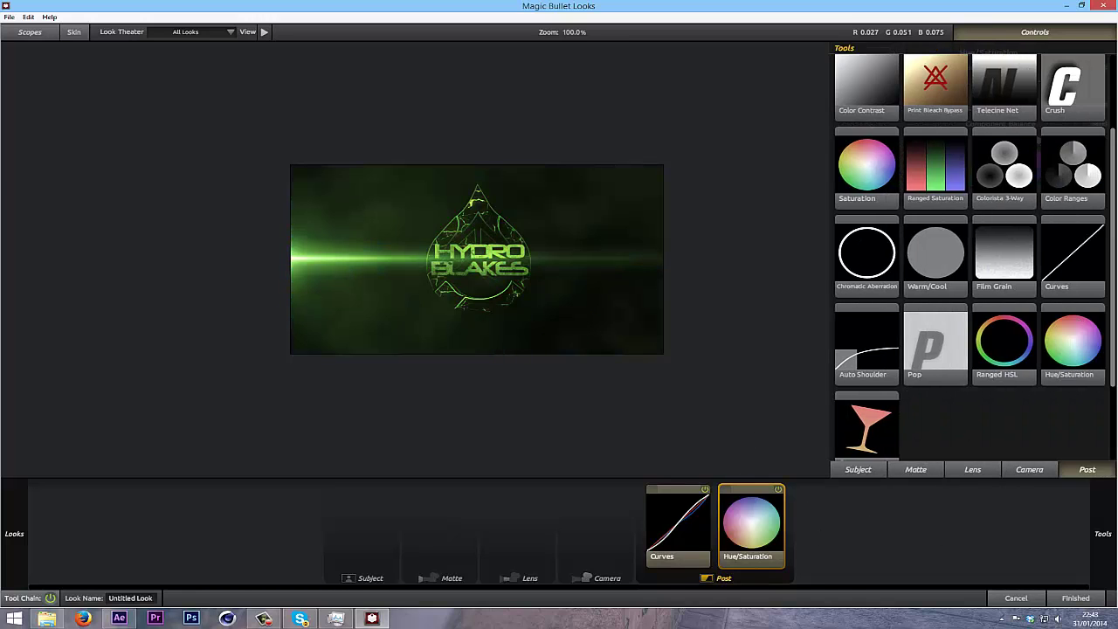
# Add Chromatic Aberration with Green/Magenta at -2.980, toggling it to compare
pyautogui.moveTo(867, 253); pyautogui.dragTo(624, 282)
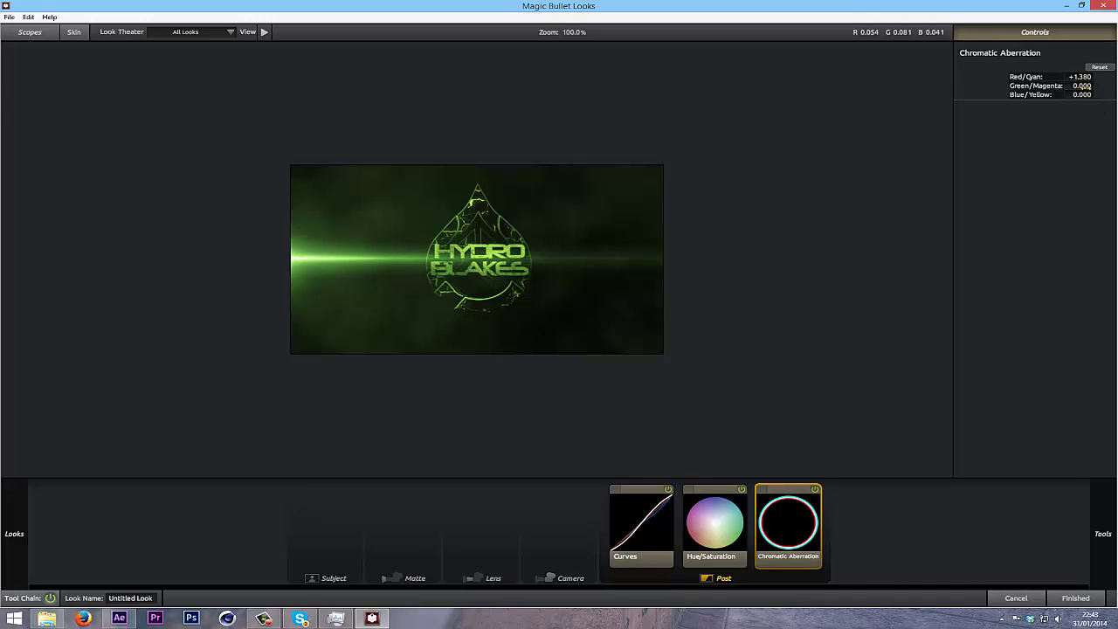
pyautogui.moveTo(1082, 86); pyautogui.dragTo(892, 362)
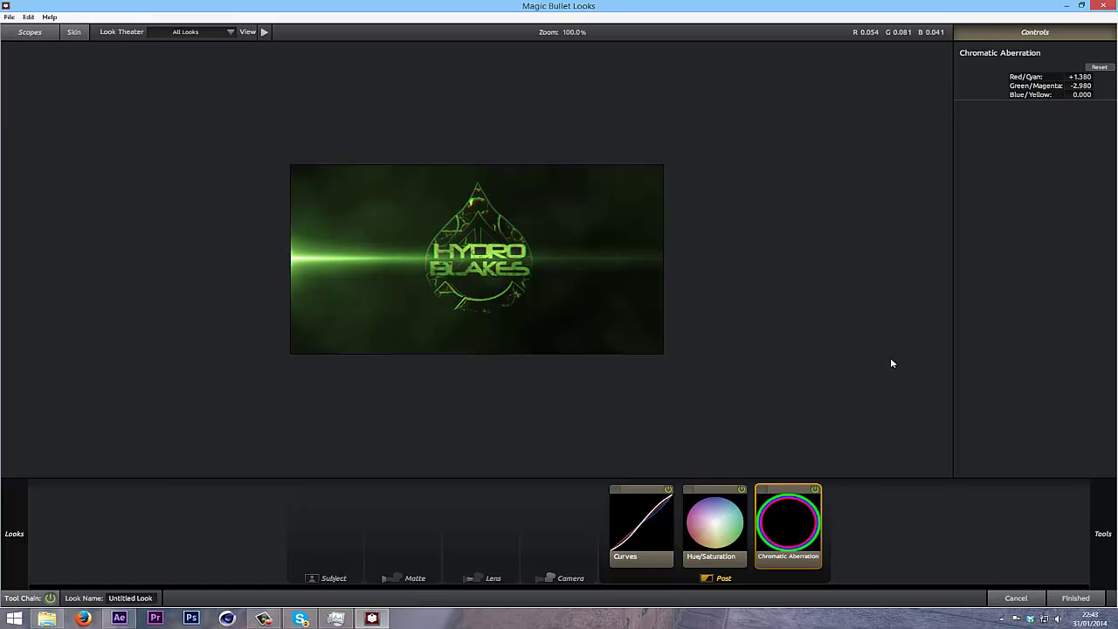
pyautogui.click(814, 491)
pyautogui.click(814, 490)
pyautogui.click(814, 490)
pyautogui.click(814, 490)
# Add a Pop tool to the end of the chain at +20%
pyautogui.moveTo(1113, 528)
pyautogui.moveTo(940, 360); pyautogui.dragTo(664, 341)
pyautogui.moveTo(1078, 78)
pyautogui.mouseDown()
pyautogui.moveTo(1103, 78)
pyautogui.moveTo(1081, 78)
pyautogui.mouseUp()
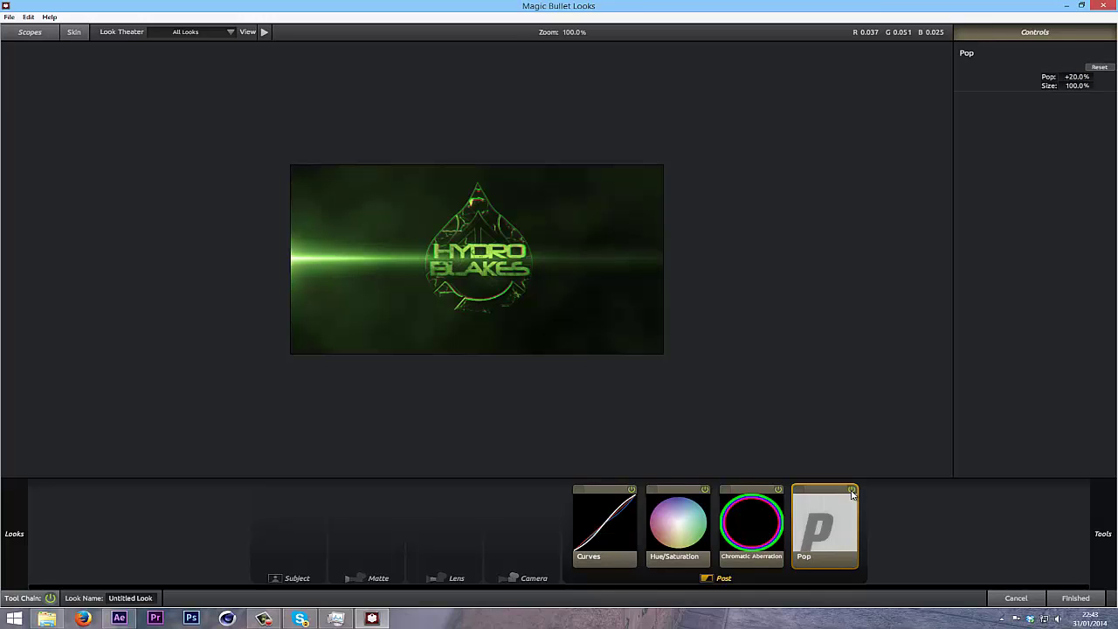
# Add a Vignette tool to the Lens stage
pyautogui.moveTo(1001, 480)
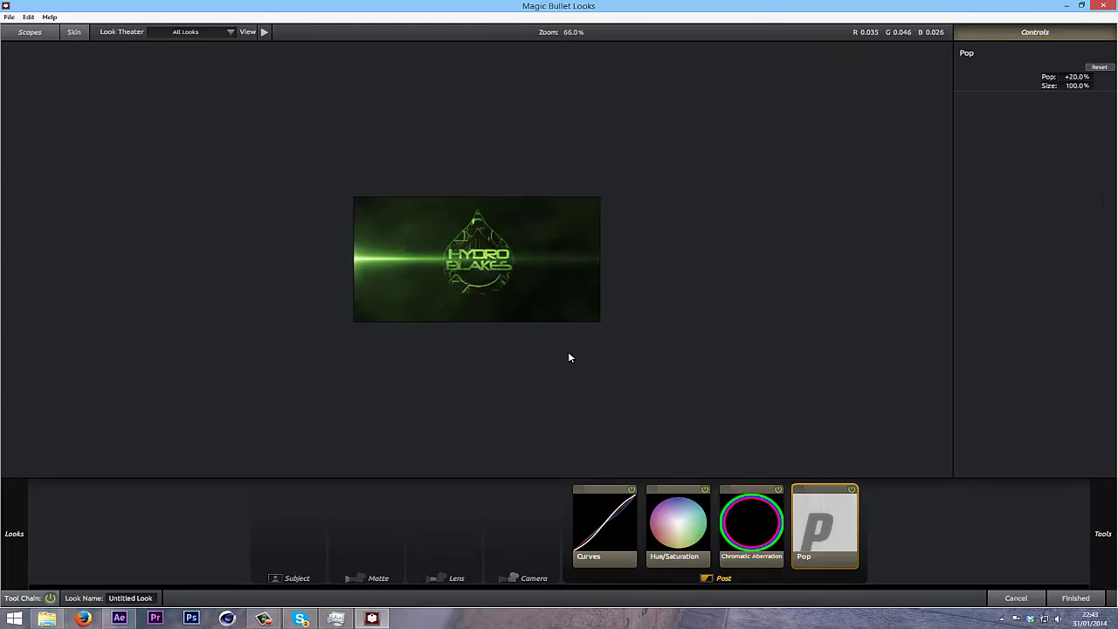
pyautogui.click(972, 470)
pyautogui.moveTo(1059, 114); pyautogui.dragTo(650, 275)
# Lower the Vignette Strength to 43%
pyautogui.moveTo(1110, 533)
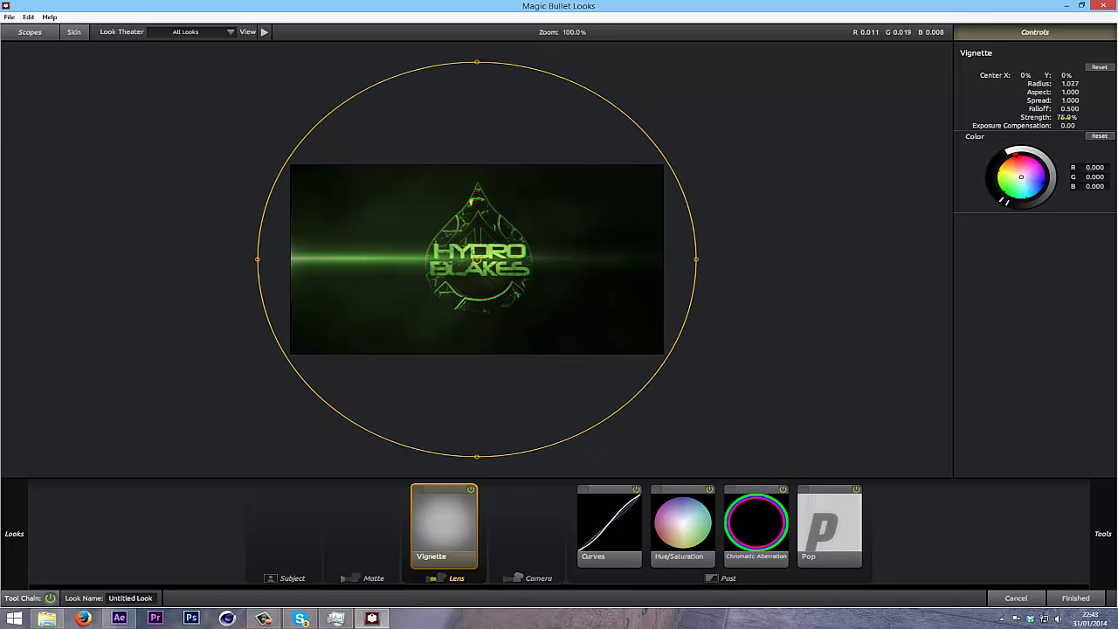
pyautogui.moveTo(1064, 117)
pyautogui.mouseDown()
pyautogui.moveTo(1057, 124)
pyautogui.moveTo(1076, 125)
pyautogui.mouseUp()
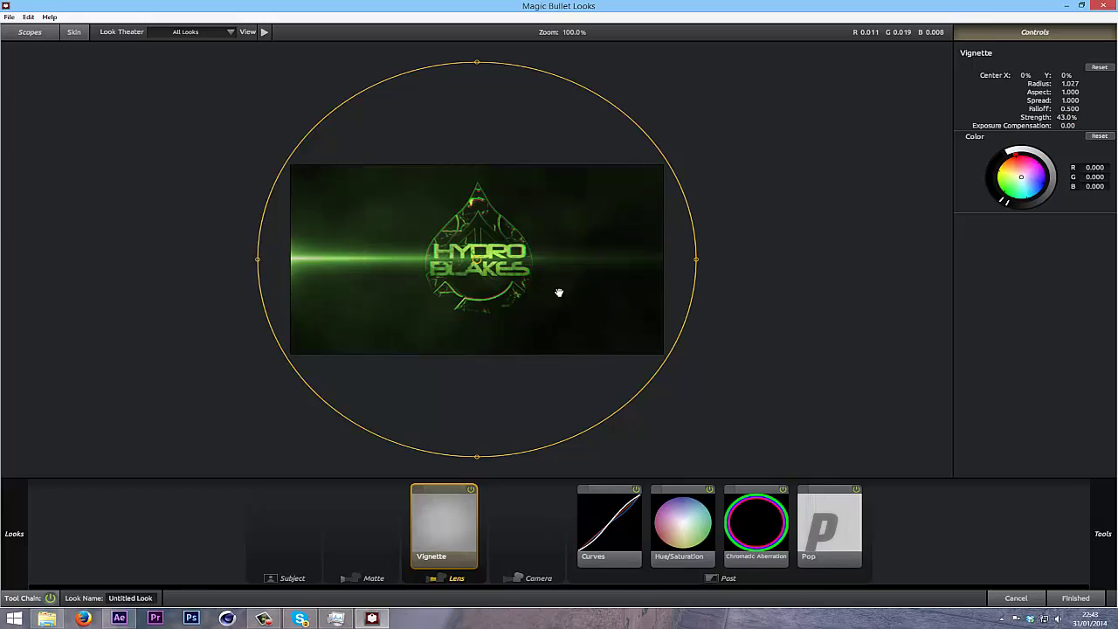
pyautogui.moveTo(1106, 509)
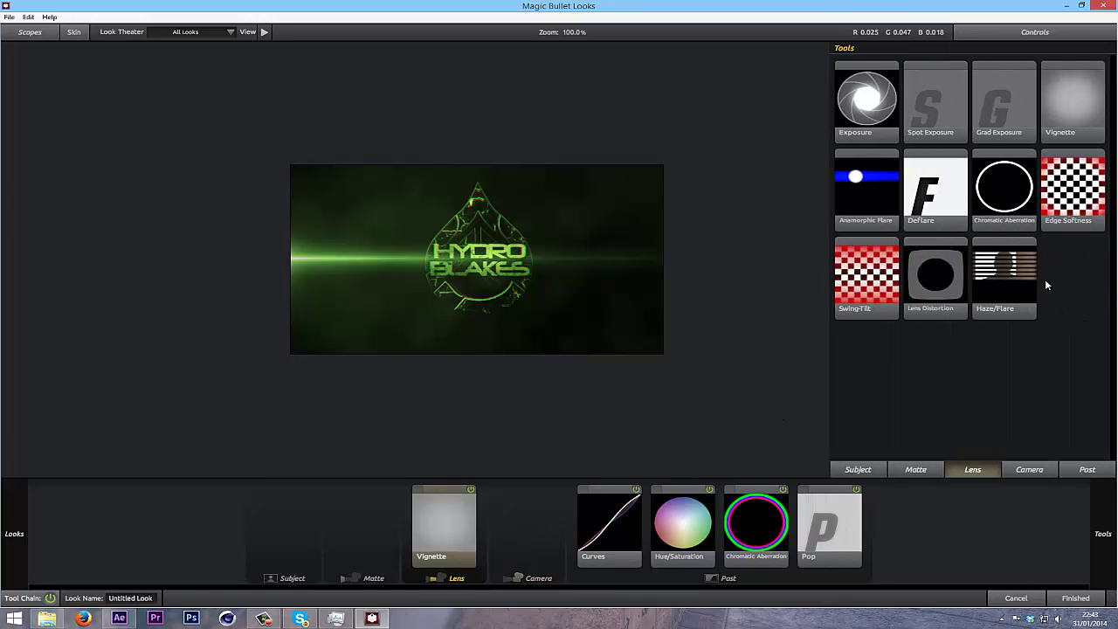
# Add Edge Softness to the Lens stage with Quality 10, toggling it to compare
pyautogui.moveTo(1071, 196); pyautogui.dragTo(669, 268)
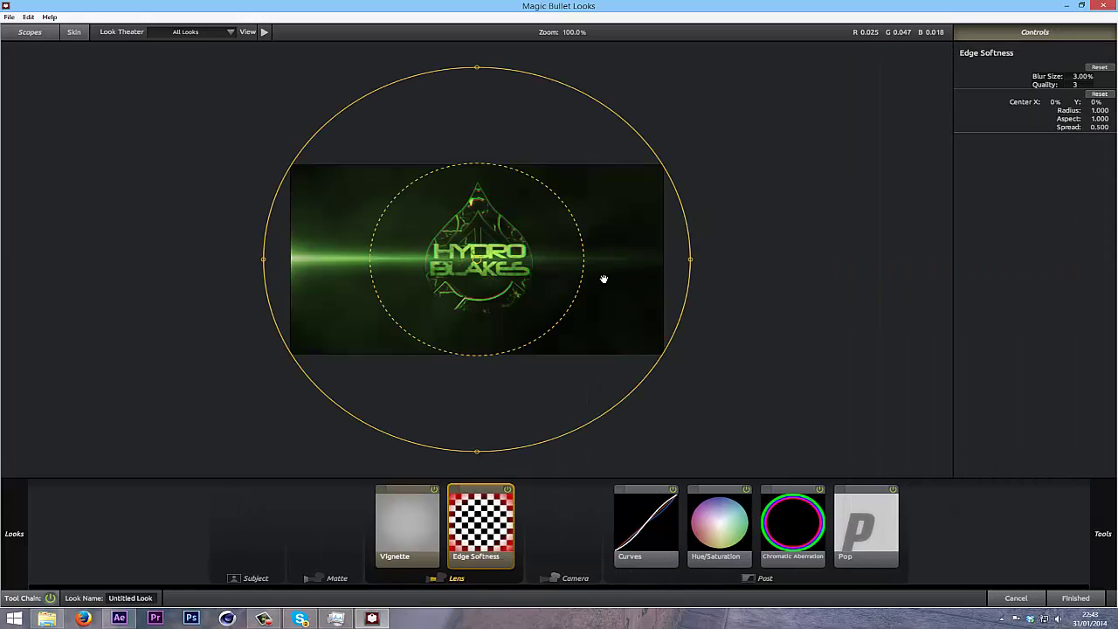
pyautogui.moveTo(579, 272)
pyautogui.mouseDown()
pyautogui.moveTo(563, 278)
pyautogui.moveTo(577, 278)
pyautogui.mouseUp()
pyautogui.moveTo(1076, 85); pyautogui.dragTo(1115, 79)
pyautogui.click(508, 491)
pyautogui.click(508, 490)
# Centre and narrow the Edge Softness ellipse over the logo, then click Finished
pyautogui.moveTo(499, 279); pyautogui.dragTo(308, 276)
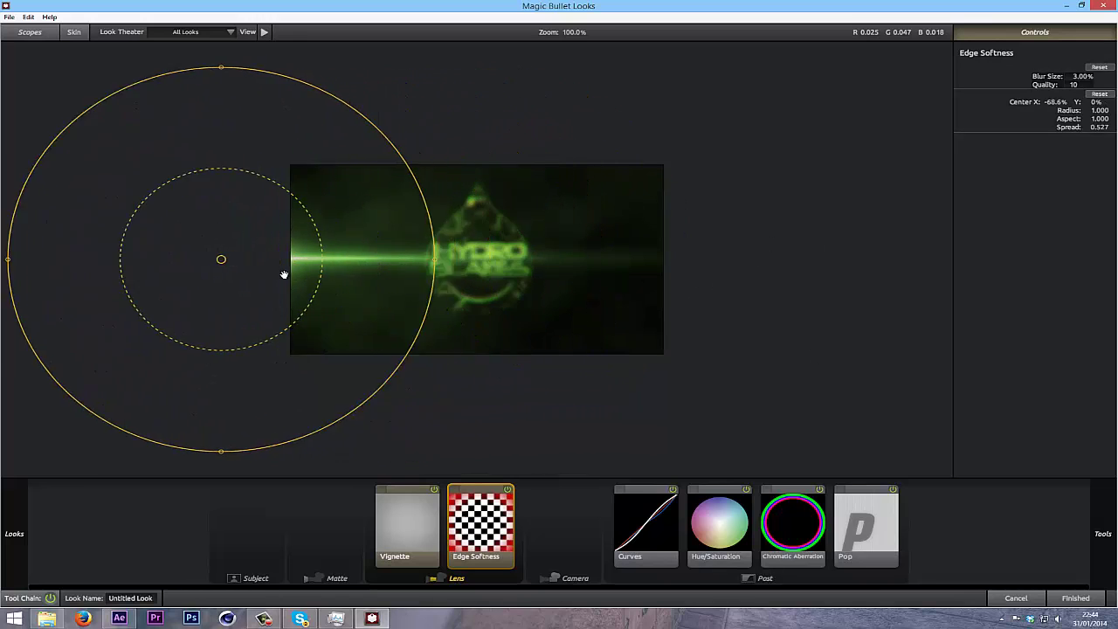
pyautogui.moveTo(284, 274); pyautogui.dragTo(551, 272)
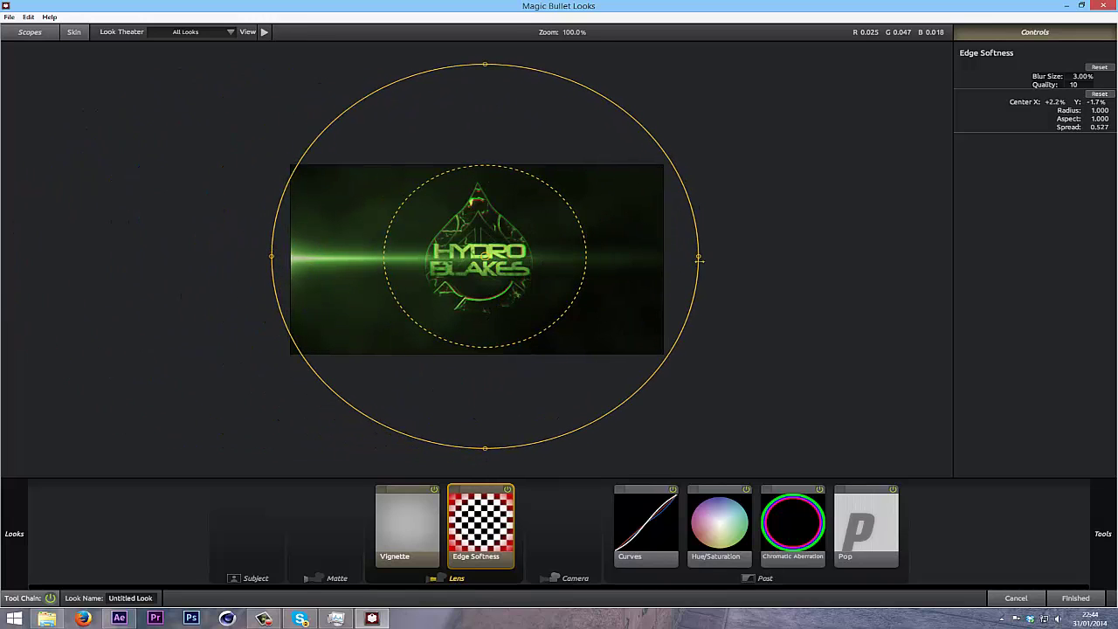
pyautogui.moveTo(676, 256)
pyautogui.mouseDown()
pyautogui.moveTo(632, 257)
pyautogui.moveTo(661, 257)
pyautogui.mouseUp()
pyautogui.moveTo(570, 265); pyautogui.dragTo(573, 266)
pyautogui.moveTo(651, 291); pyautogui.dragTo(646, 292)
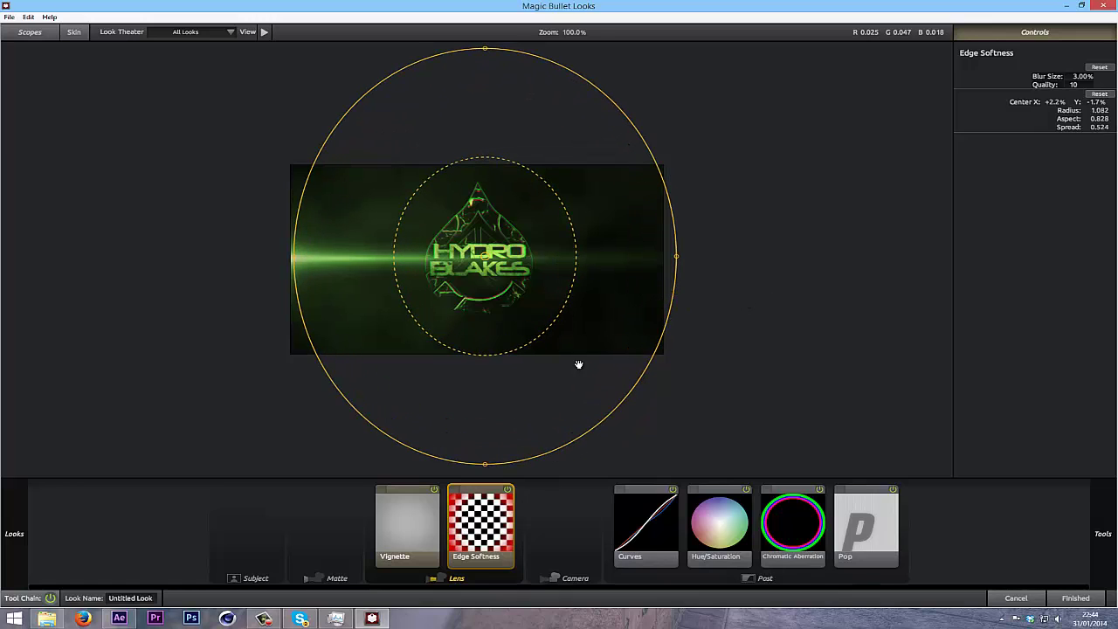
pyautogui.click(1073, 599)
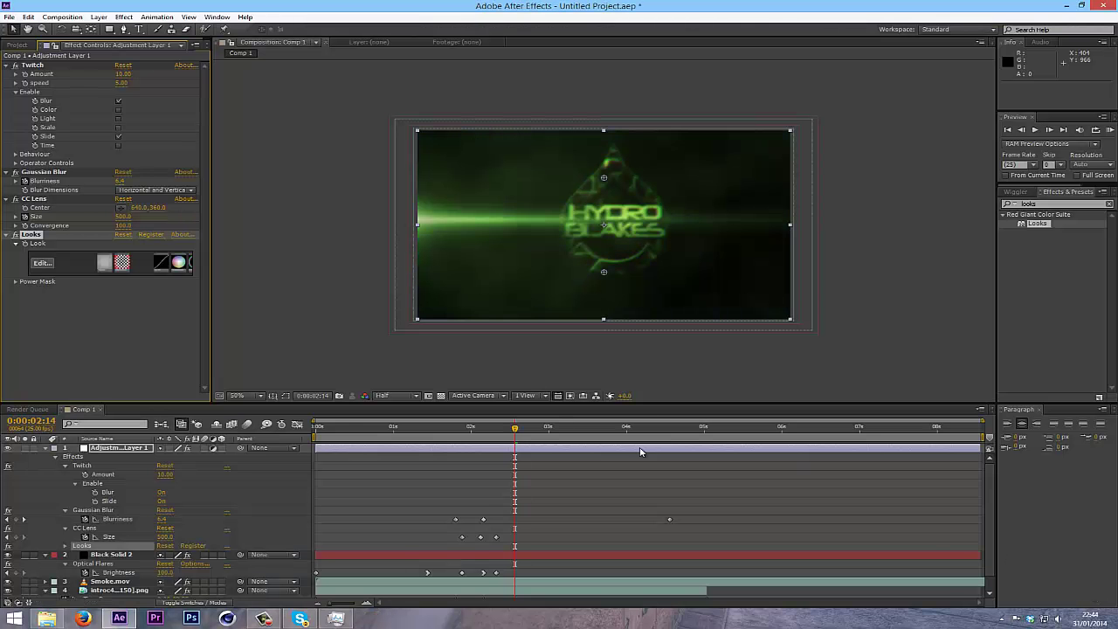
# End the work area at 0:00:05:00 with N and Trim Comp to Work Area
pyautogui.moveTo(513, 428); pyautogui.dragTo(706, 447)
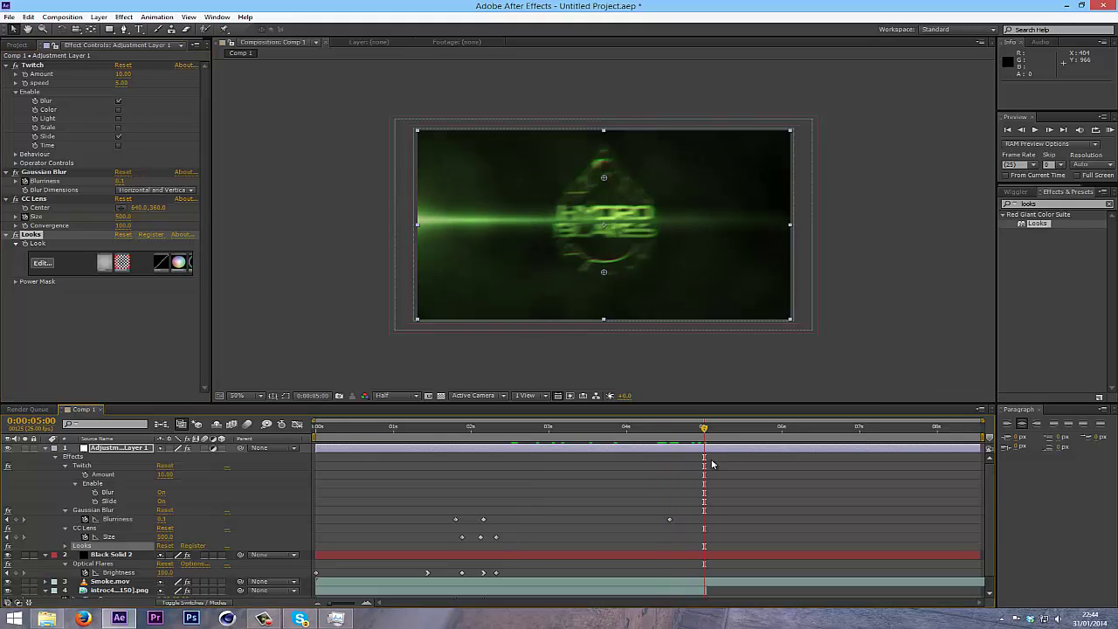
pyautogui.scroll(-1, 725, 541)
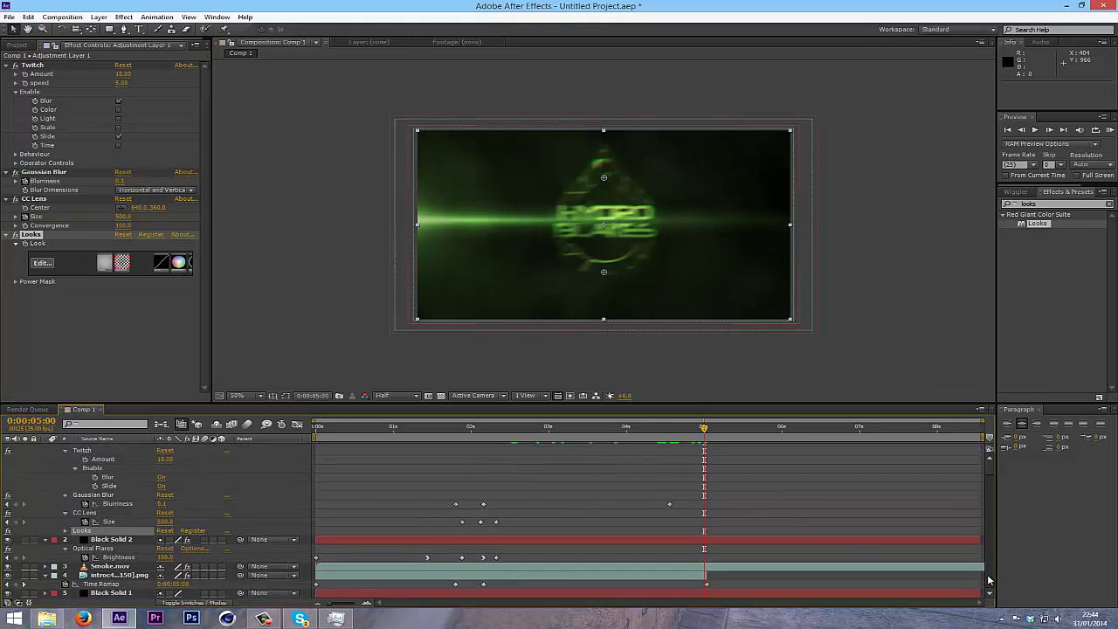
pyautogui.press('n')
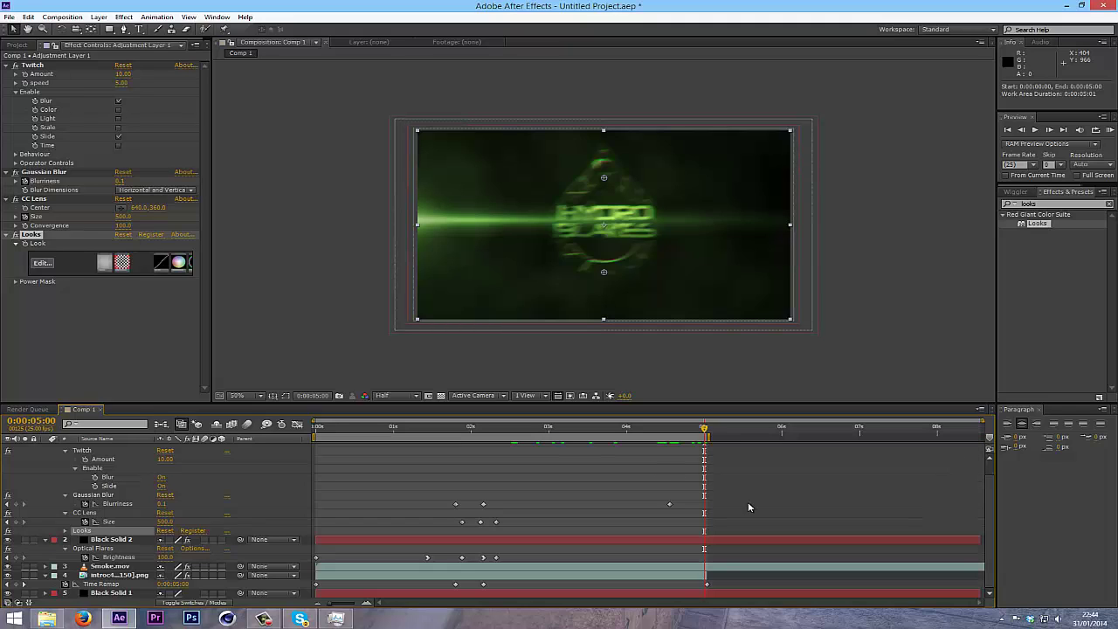
pyautogui.rightClick(672, 441)
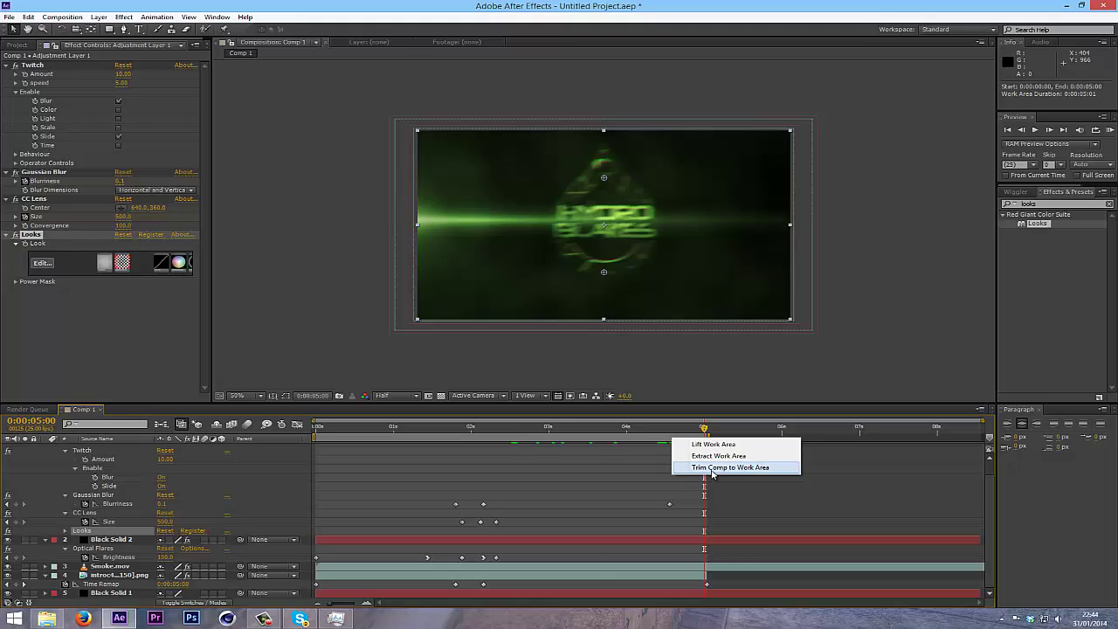
pyautogui.click(711, 470)
pyautogui.moveTo(936, 432); pyautogui.dragTo(786, 444)
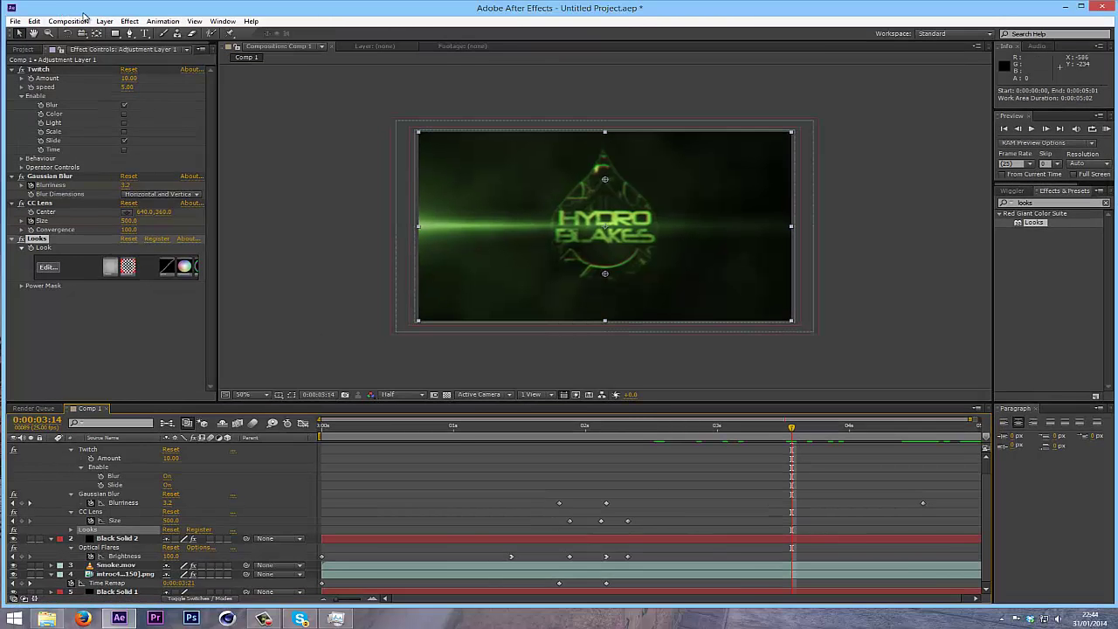
# Queue Comp 1 in the Render Queue with Ctrl+M
pyautogui.click(58, 17)
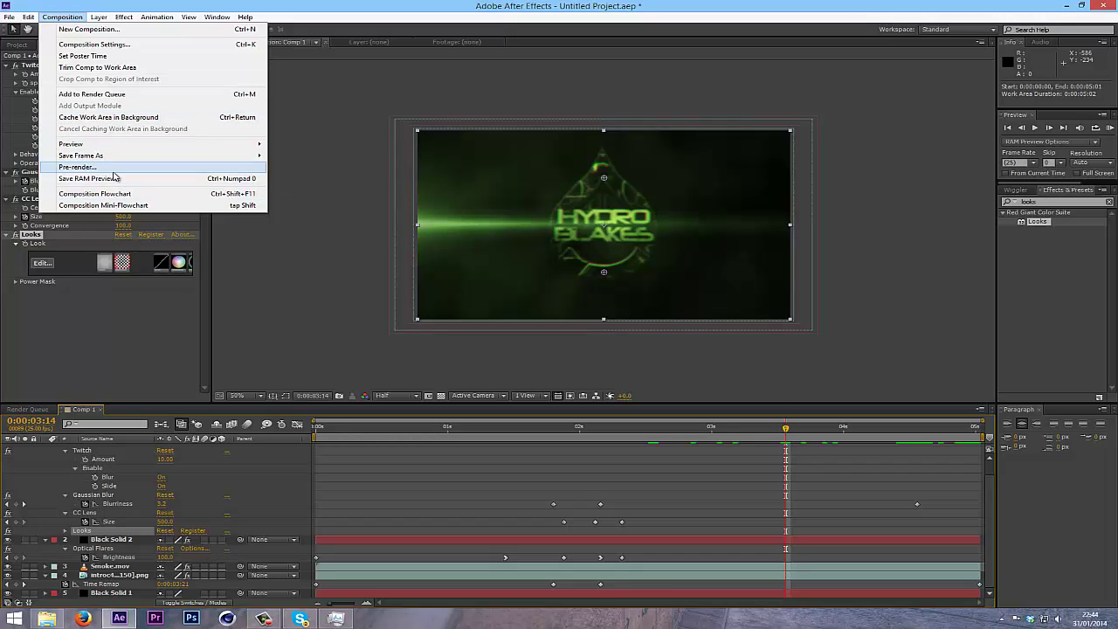
pyautogui.click(462, 33)
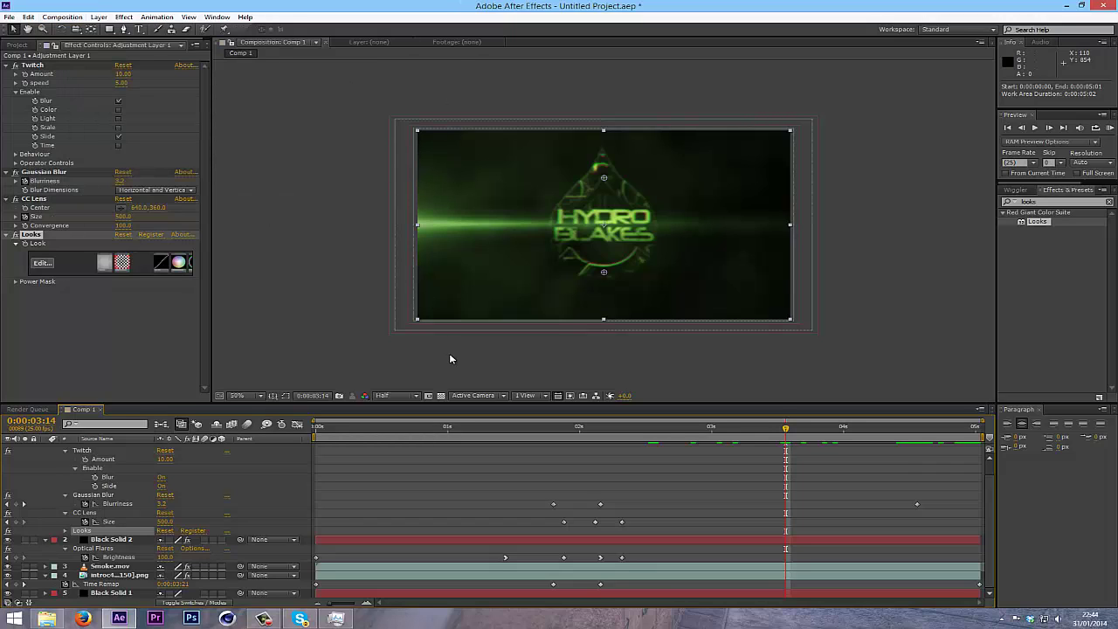
pyautogui.hotkey('ctrl', 'm')
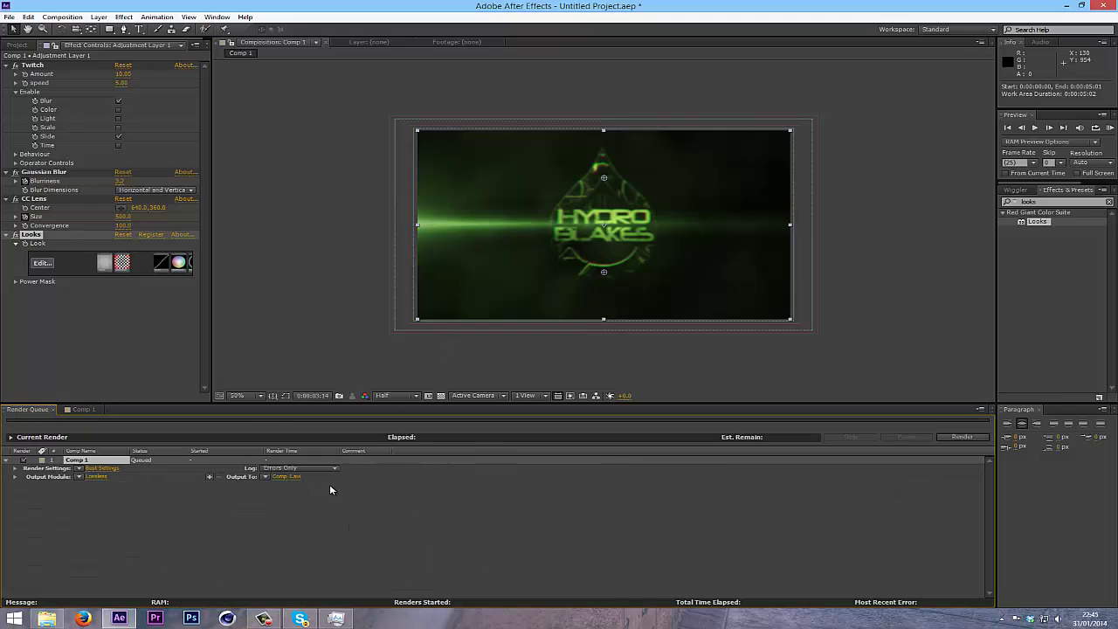
# Set the Output Module format to Windows Media
pyautogui.click(96, 477)
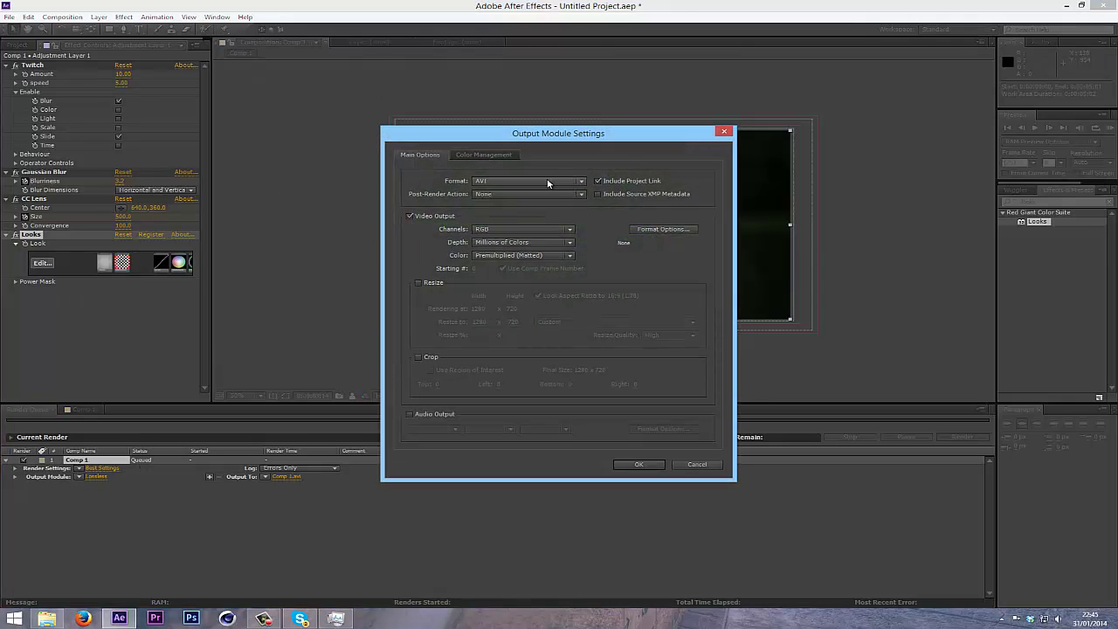
pyautogui.click(529, 181)
pyautogui.click(531, 425)
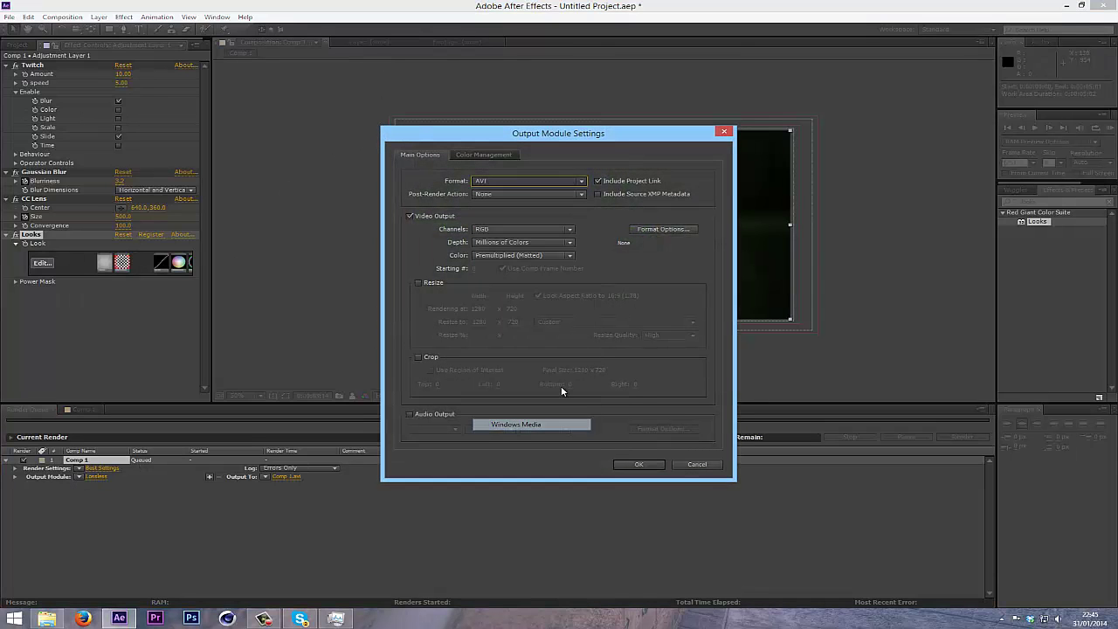
# Keep Windows Media Video 9 Advanced Profile as the codec and confirm both dialogs
pyautogui.click(650, 229)
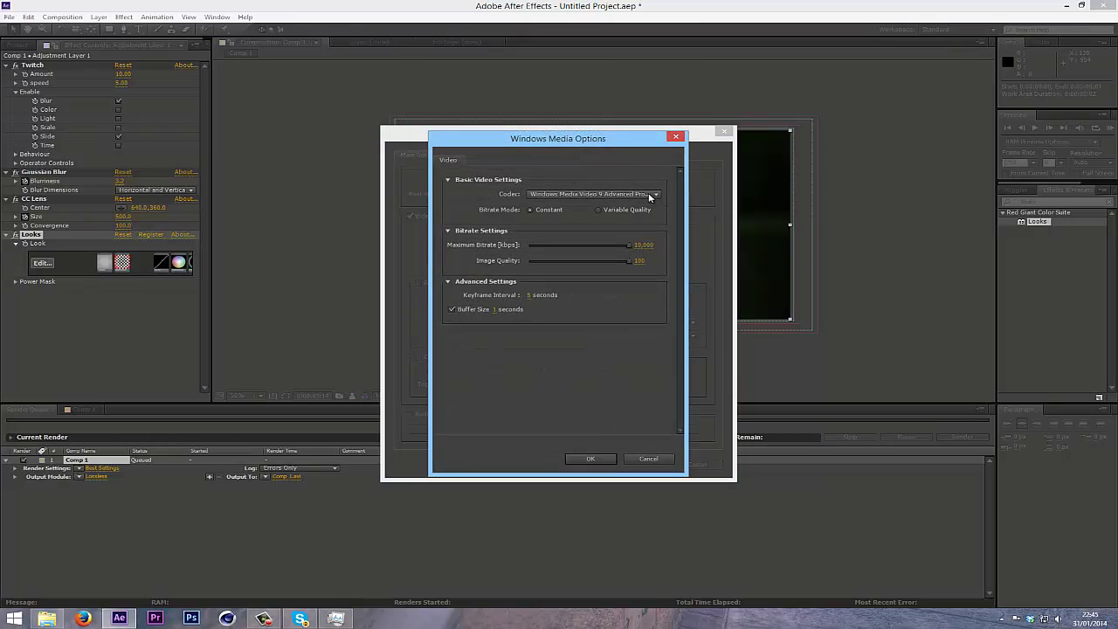
pyautogui.click(677, 137)
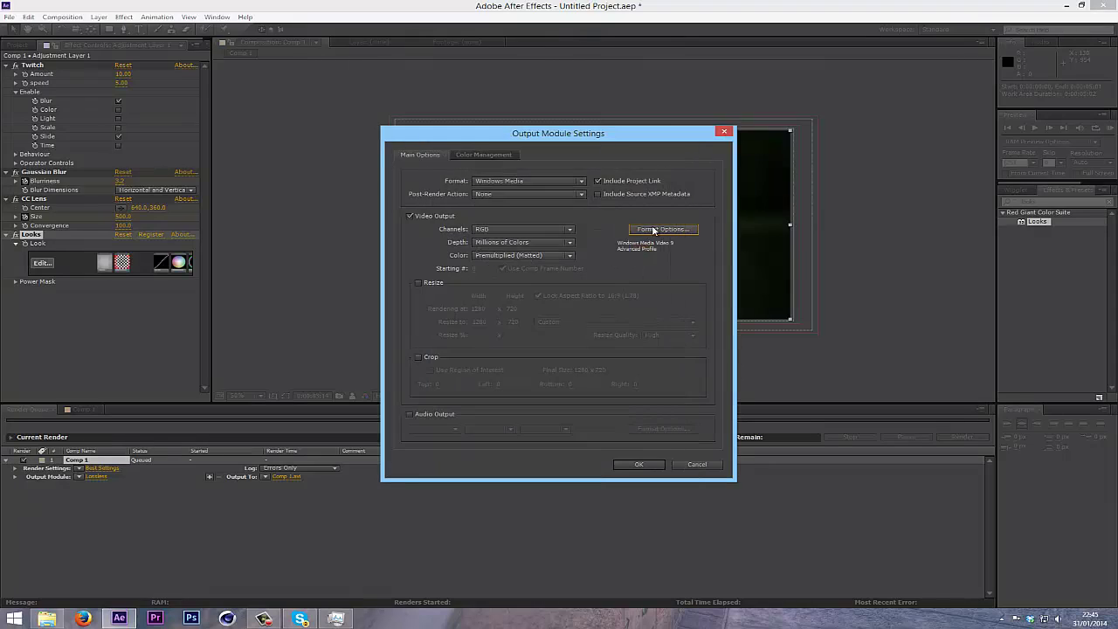
pyautogui.click(654, 230)
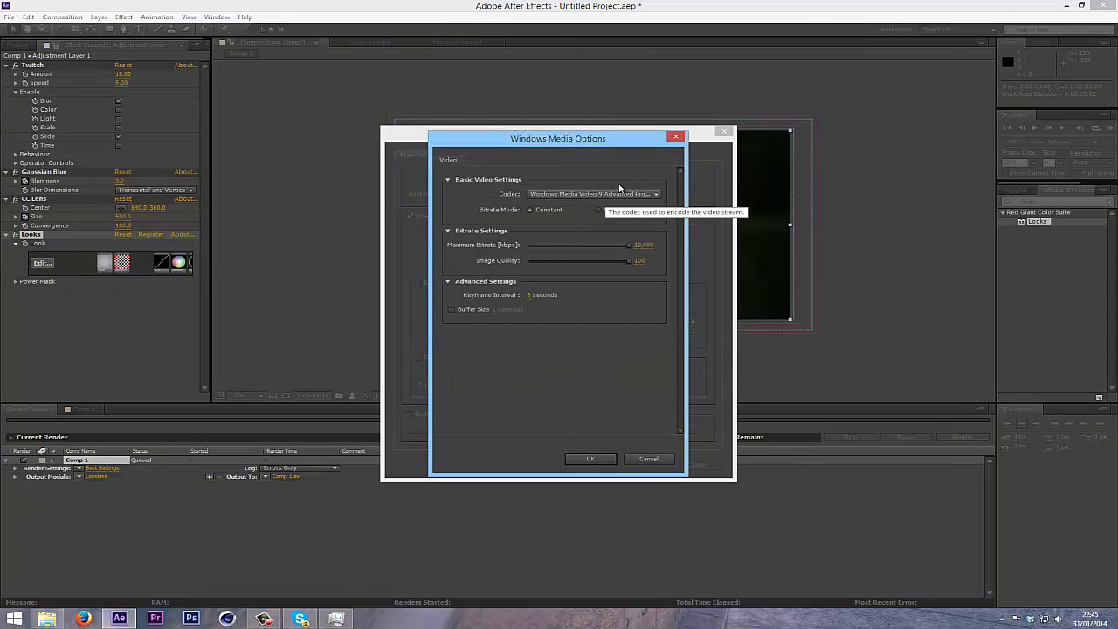
pyautogui.moveTo(656, 149); pyautogui.dragTo(559, 264)
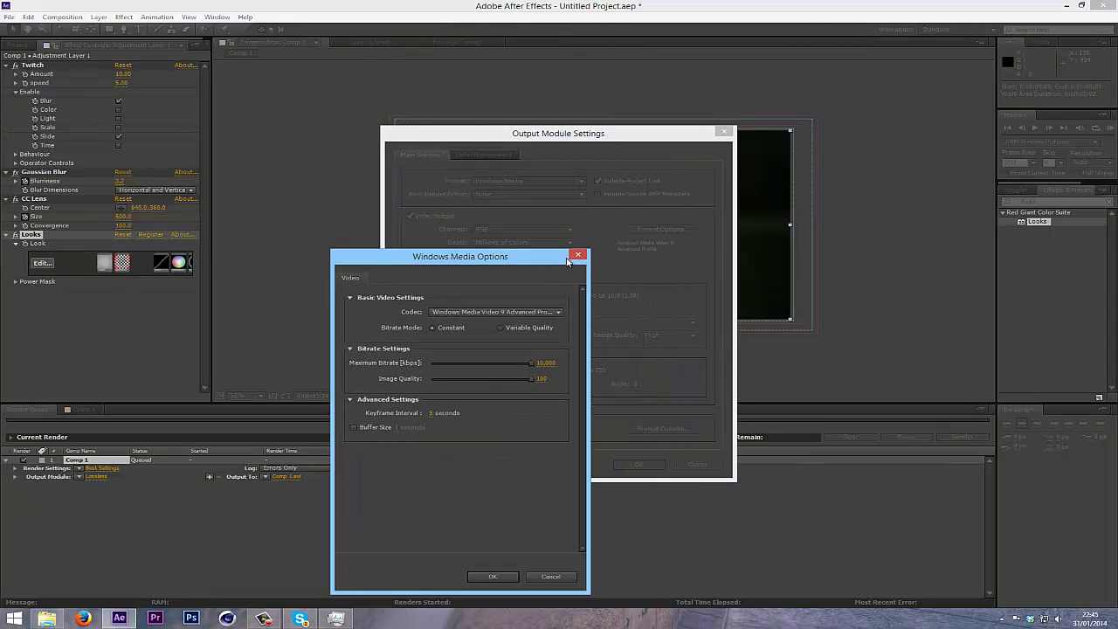
pyautogui.click(578, 254)
pyautogui.click(677, 229)
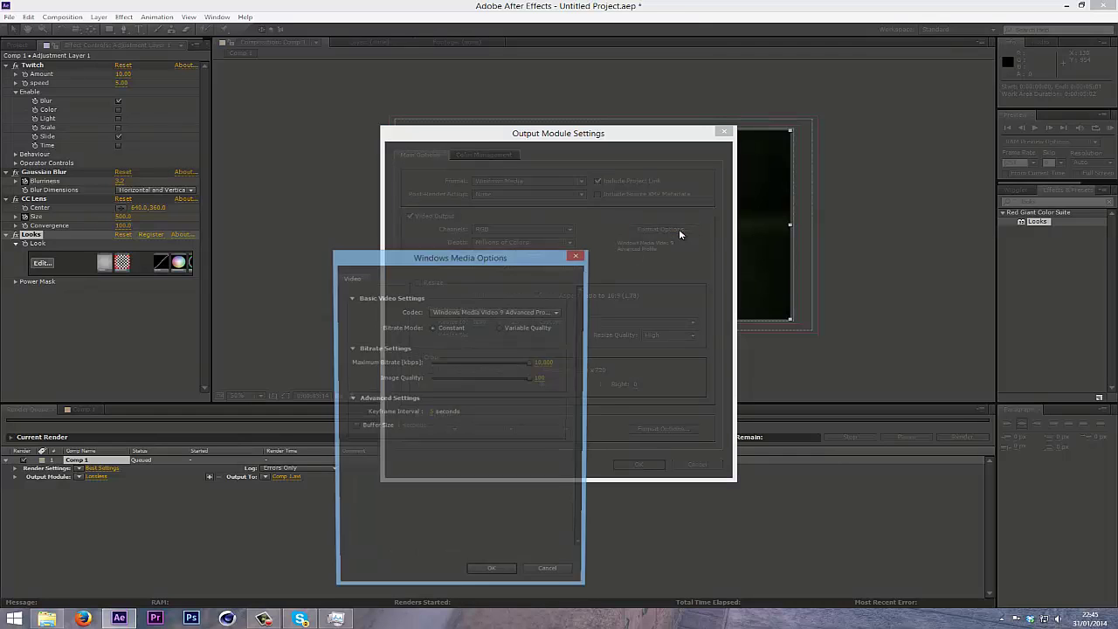
pyautogui.click(478, 312)
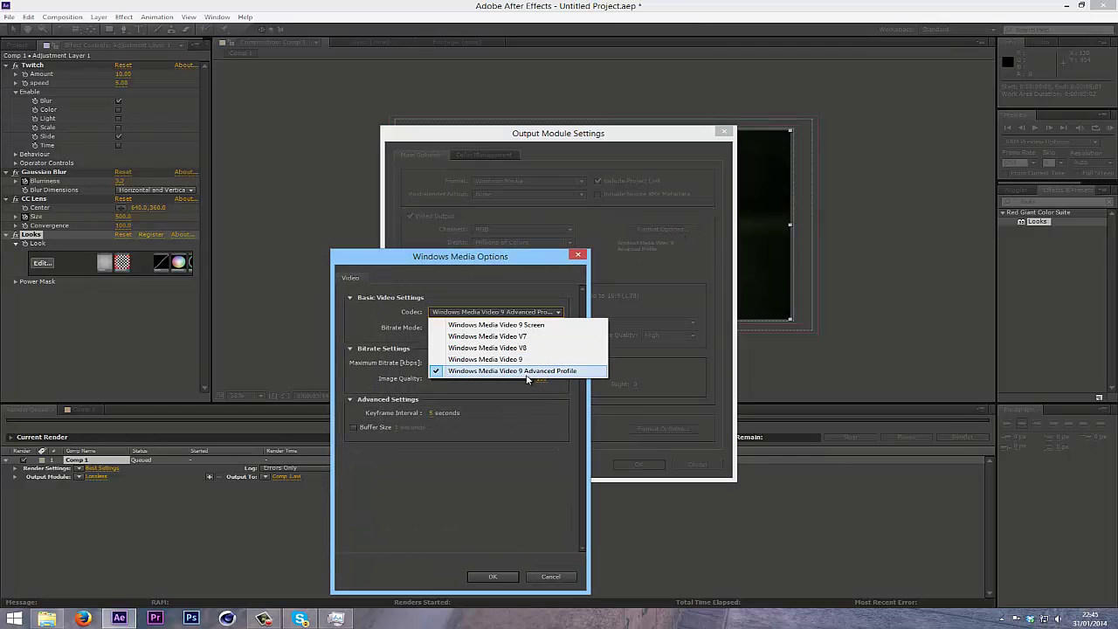
pyautogui.click(528, 372)
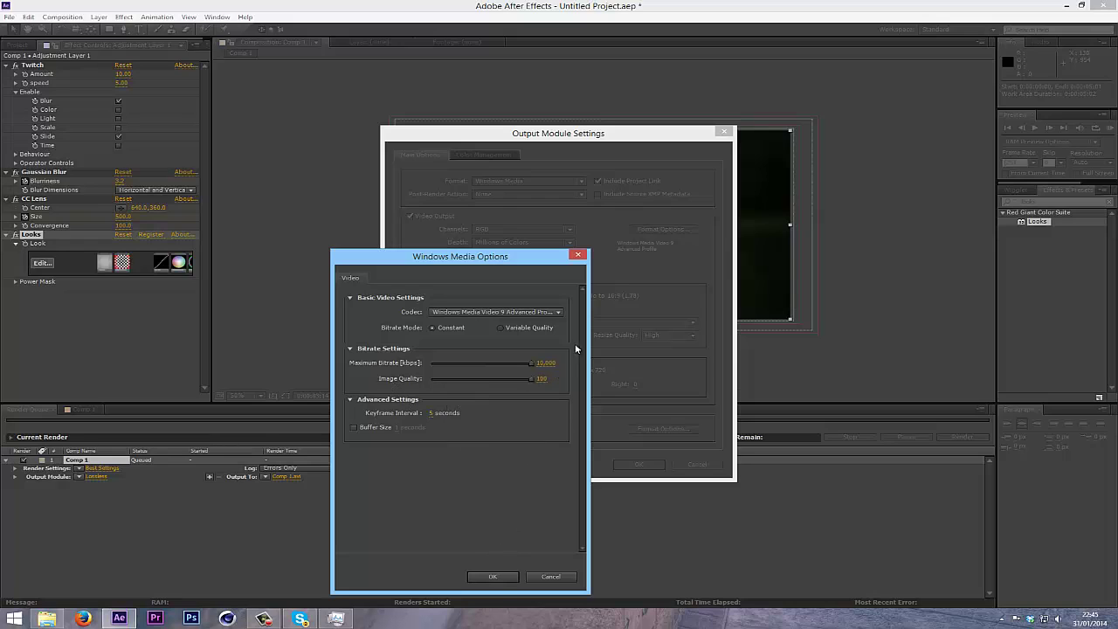
pyautogui.click(492, 578)
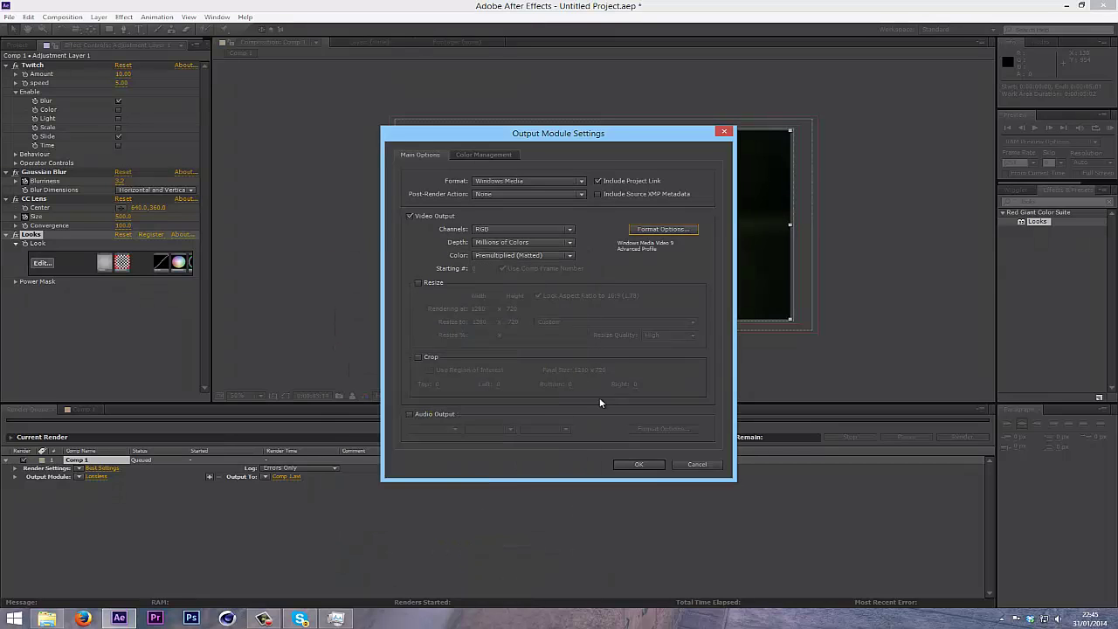
pyautogui.click(639, 465)
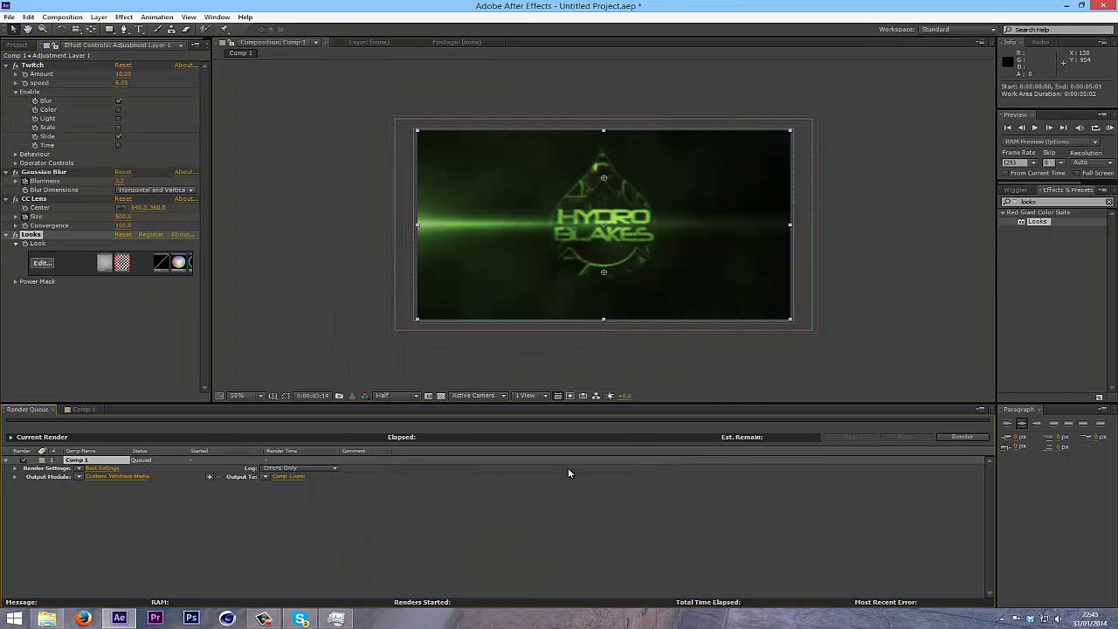
pyautogui.click(297, 479)
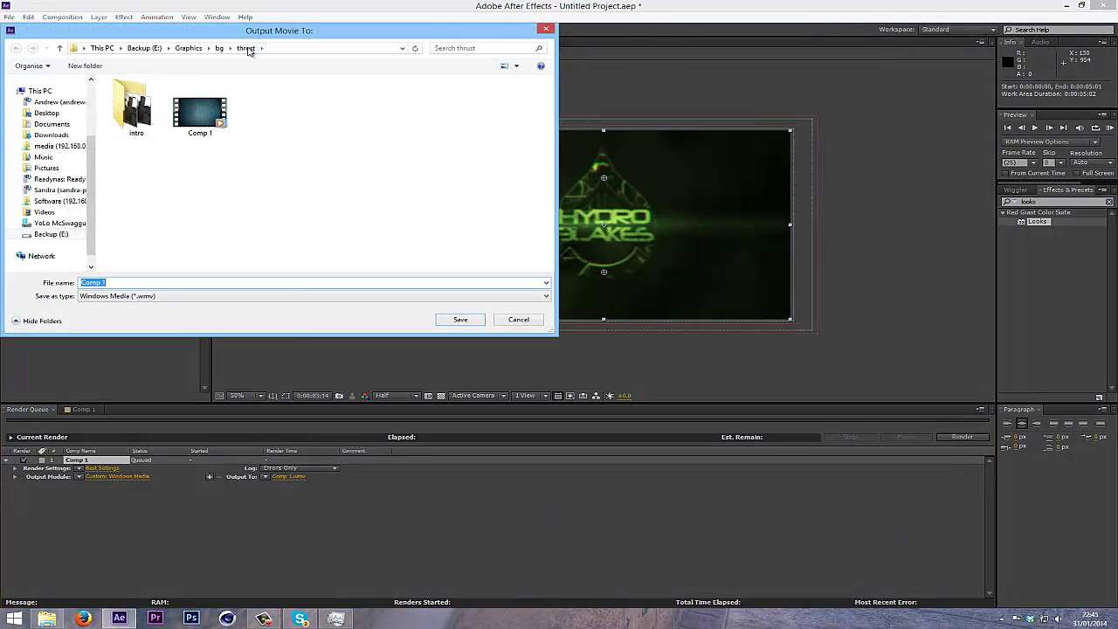
pyautogui.click(222, 48)
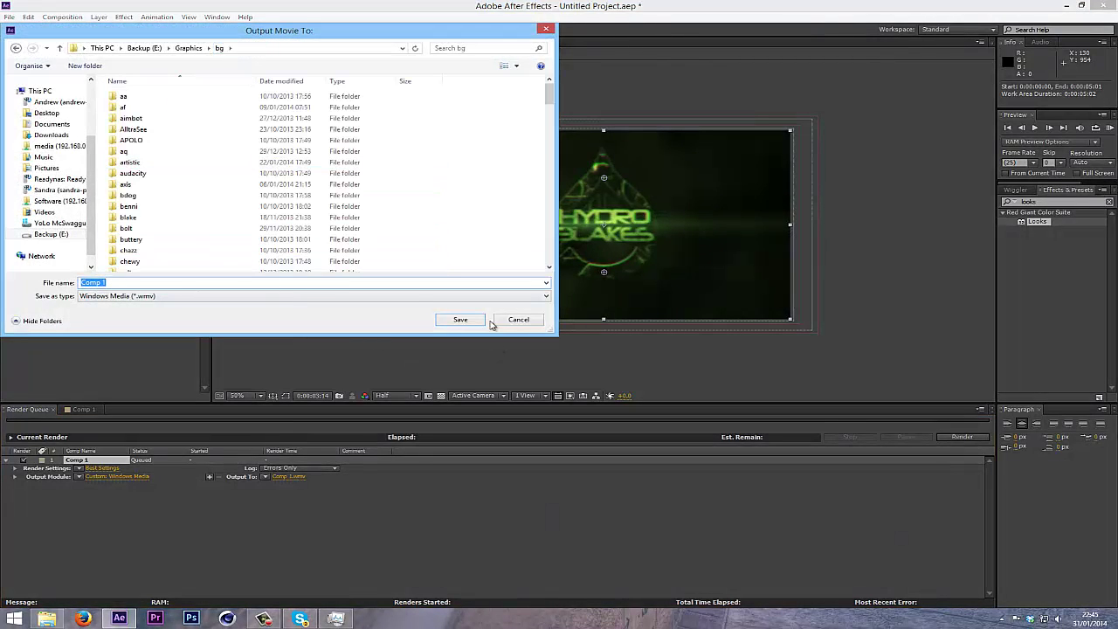
pyautogui.click(519, 321)
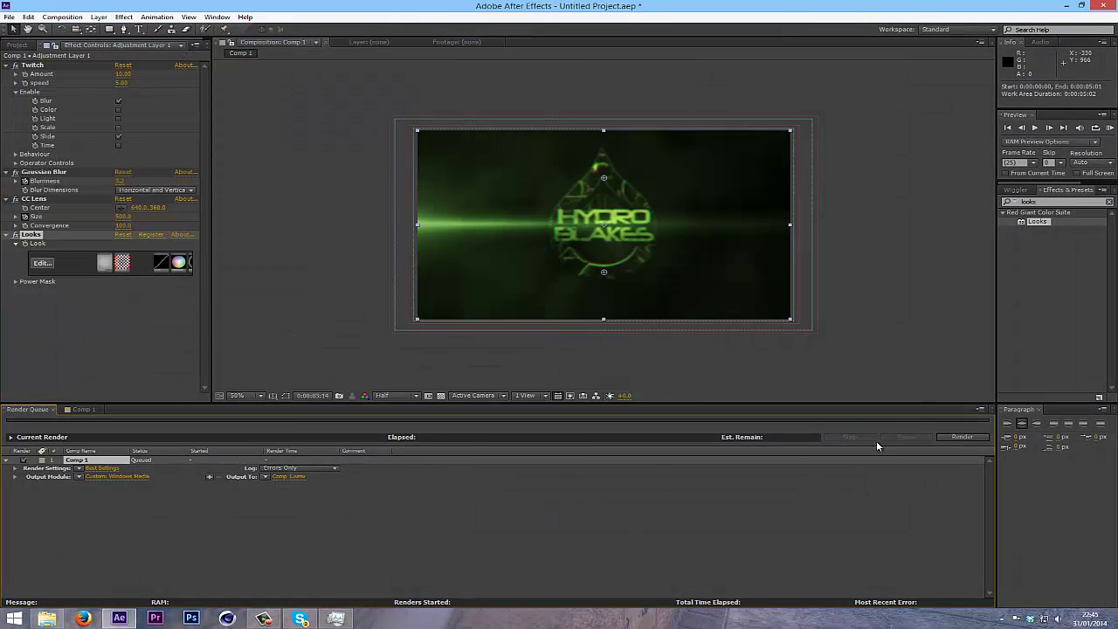